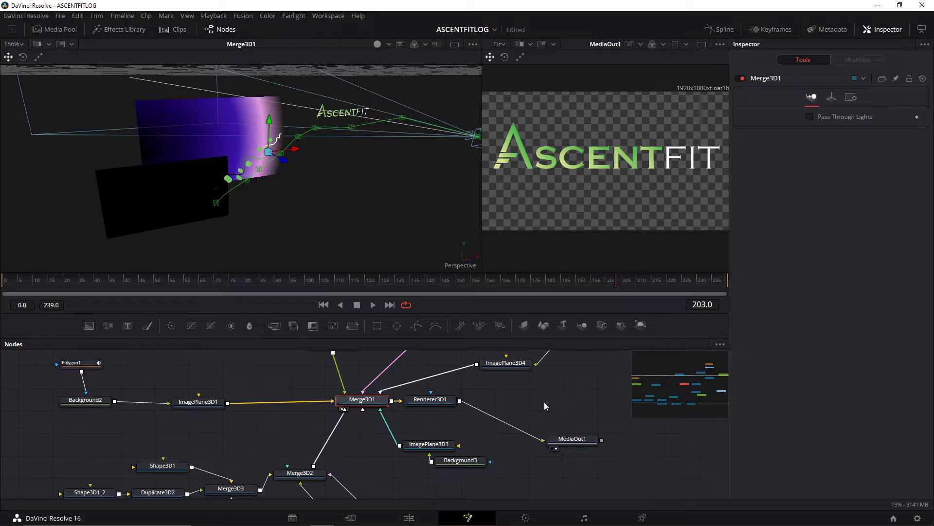
- Examine the node graph around Merge3D1 and its combined 3D scene, focusing on the trail line, dots and background planes
scroll(581, 372, "up", 3)
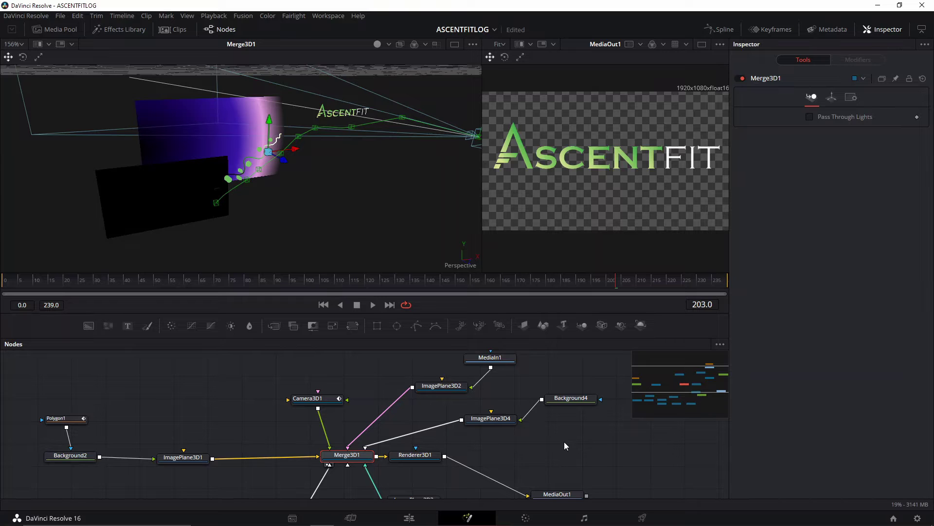
left_click_drag(438, 489, 504, 430)
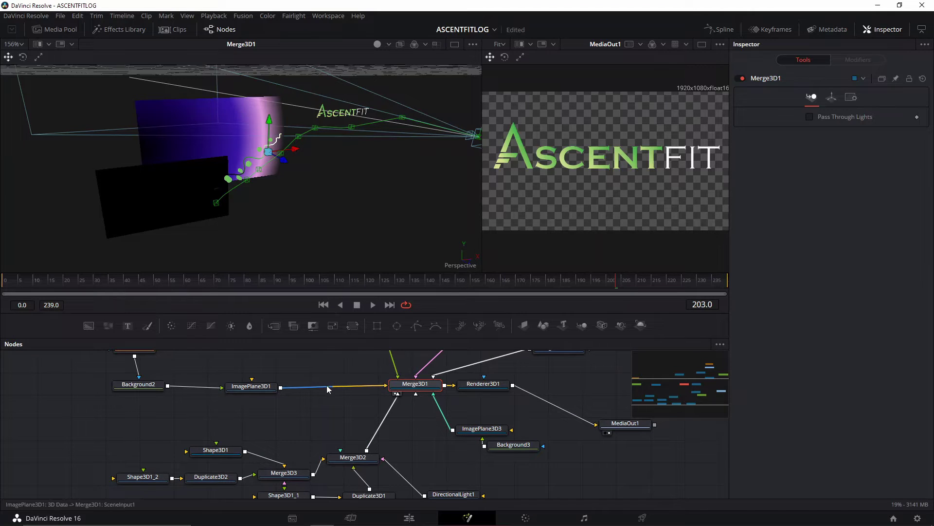
left_click_drag(285, 157, 316, 192)
scroll(231, 216, "up", 2)
left_click_drag(325, 239, 379, 229)
scroll(382, 216, "up", 2)
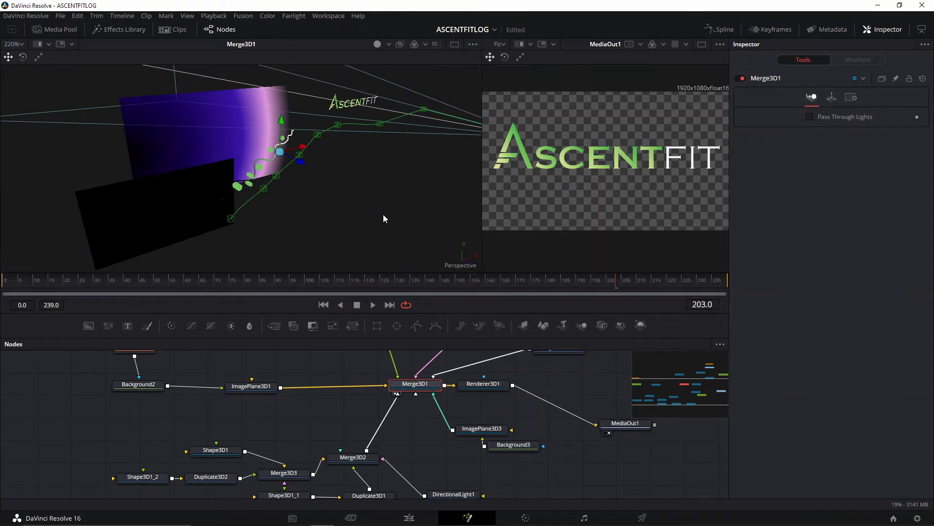
scroll(250, 183, "up", 6)
scroll(246, 188, "down", 3)
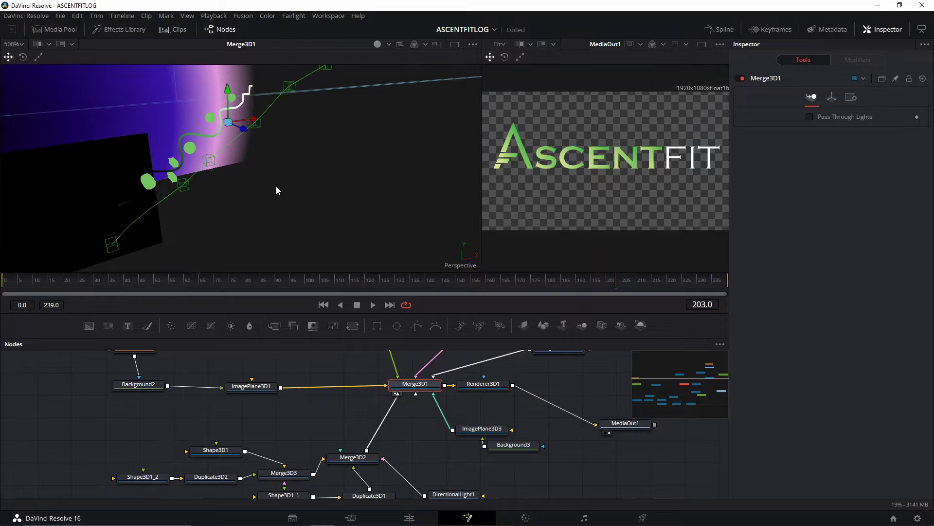
scroll(292, 413, "up", 3)
- Display ImagePlane3D1 alone in the 3D viewer and examine its curved trail line up close
left_click(262, 418)
left_click_drag(278, 427, 208, 130)
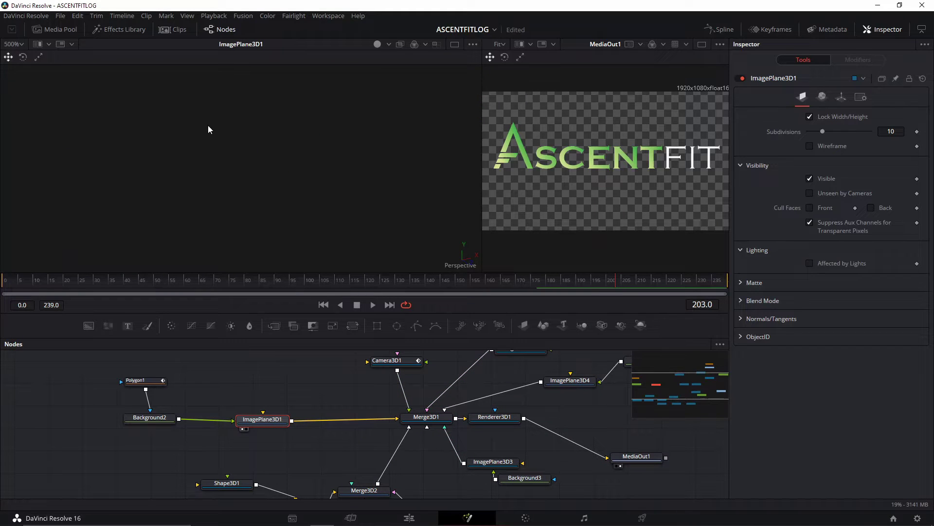
scroll(215, 133, "down", 1)
scroll(270, 192, "down", 8)
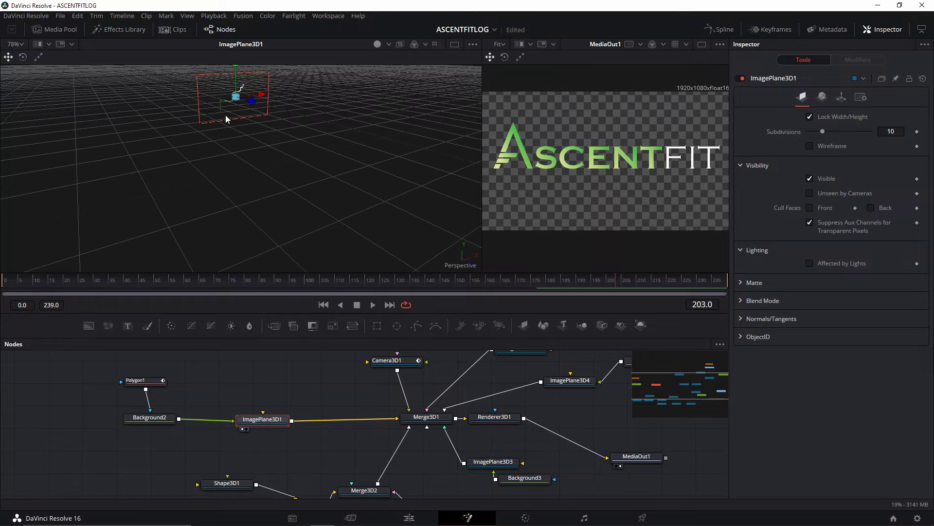
left_click_drag(226, 116, 215, 168)
scroll(215, 167, "up", 4)
scroll(258, 214, "up", 4)
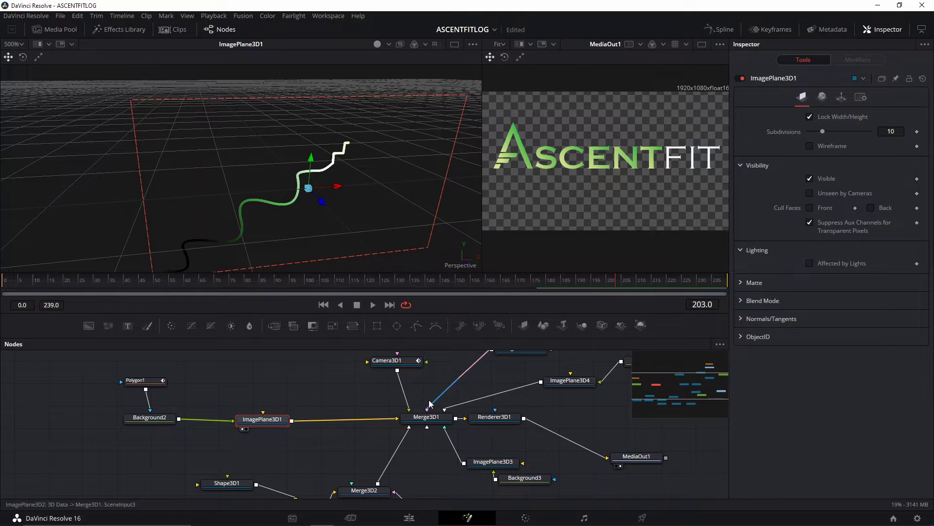
- Display Merge3D2 in the 3D viewer and examine its green dot shapes from another angle
left_click_drag(403, 466, 390, 425)
left_click(348, 448)
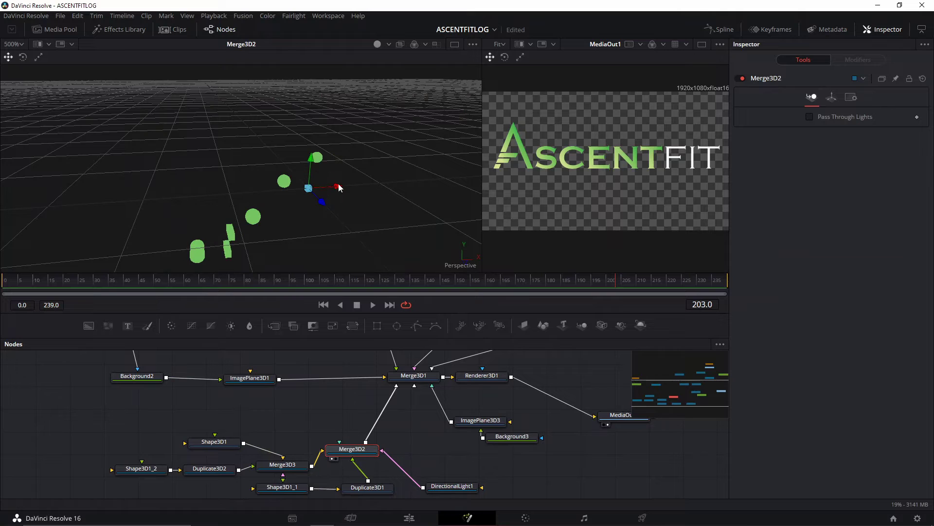
mouse_move(251, 214)
left_mouse_down()
mouse_move(310, 179)
mouse_move(318, 148)
mouse_move(295, 161)
mouse_move(243, 226)
left_mouse_up()
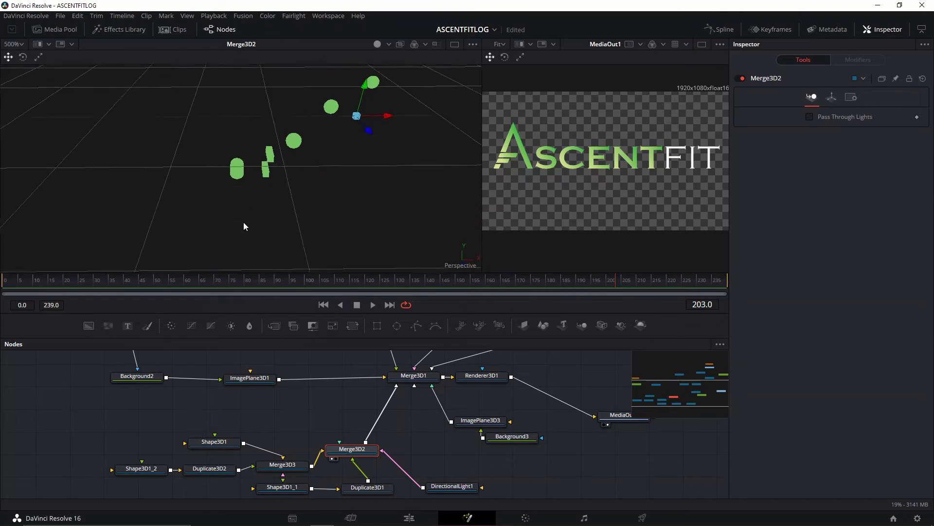
- Display ImagePlane3D3 and ImagePlane3D4 one after the other in the 3D viewer to examine the two backdrop planes
left_click(466, 427)
key("1")
left_click_drag(260, 158, 306, 113)
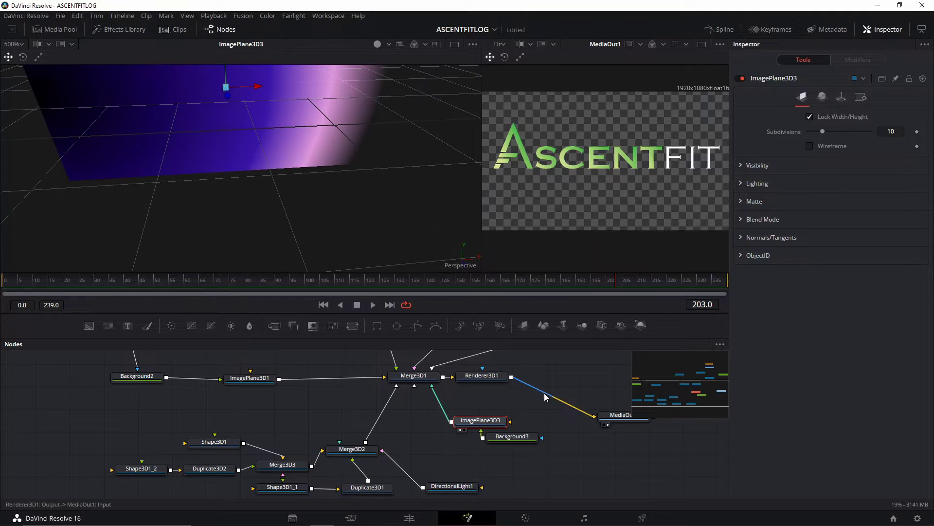
left_click_drag(544, 394, 485, 480)
left_click_drag(501, 429, 237, 231)
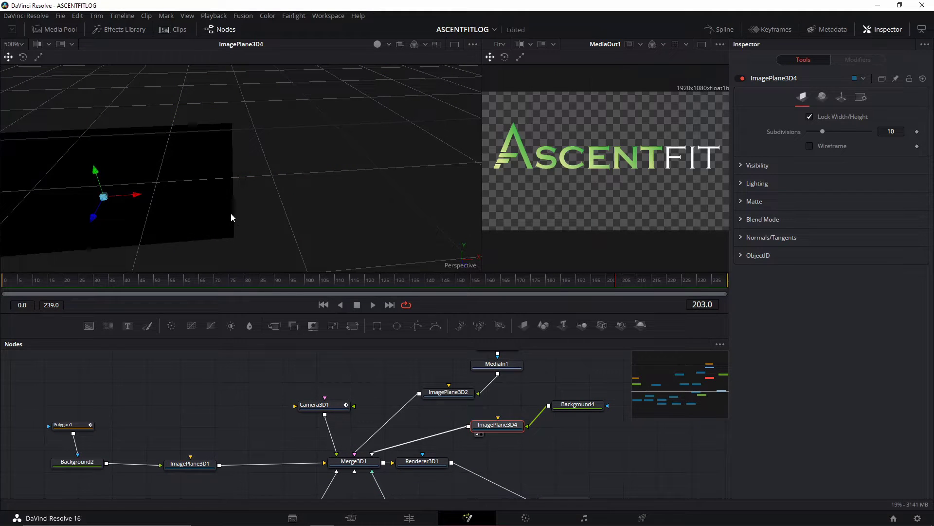
- Display Merge3D1 in the 3D viewer and examine how the backdrop planes sit behind the trail
left_click_drag(354, 461, 160, 171)
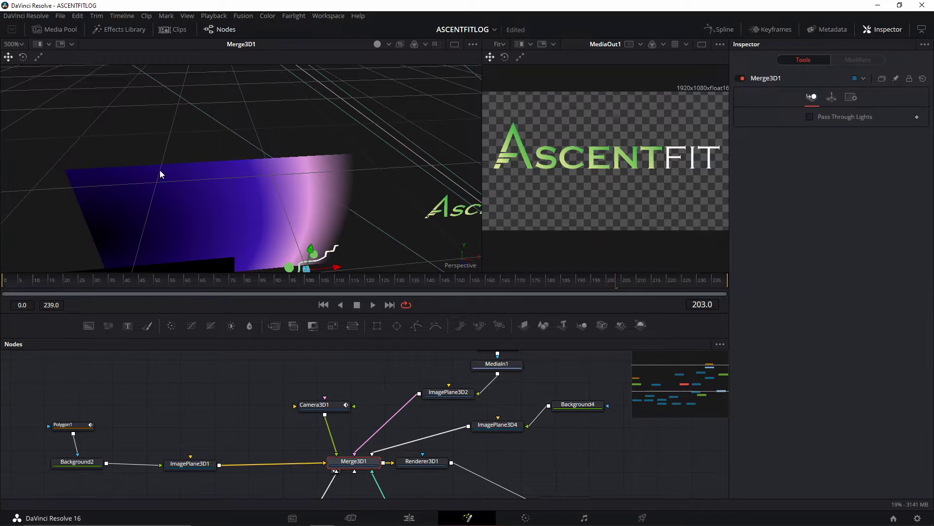
left_click_drag(247, 249, 295, 238)
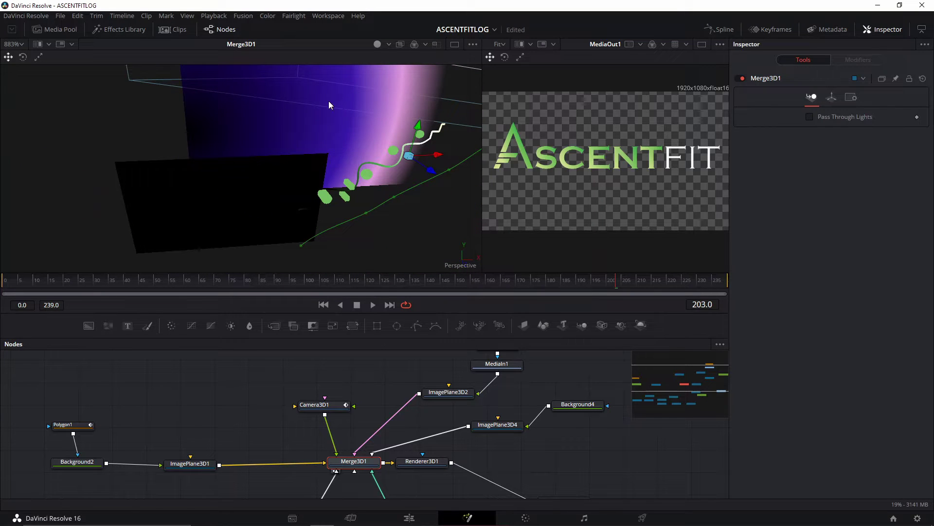
left_click_drag(401, 169, 384, 171)
left_click_drag(371, 389, 337, 417)
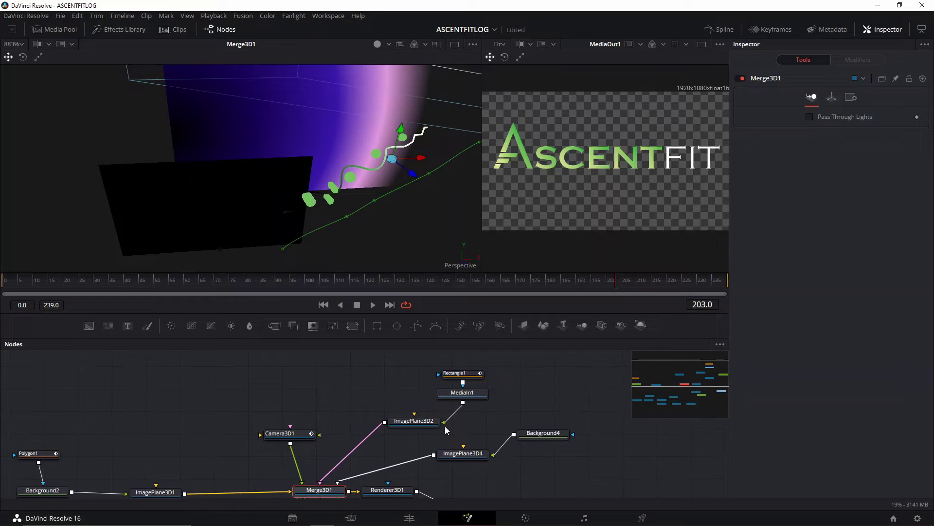
- Display ImagePlane3D2 in the 3D viewer and examine the plane holding the AscentFit logo
left_click_drag(429, 427, 374, 197)
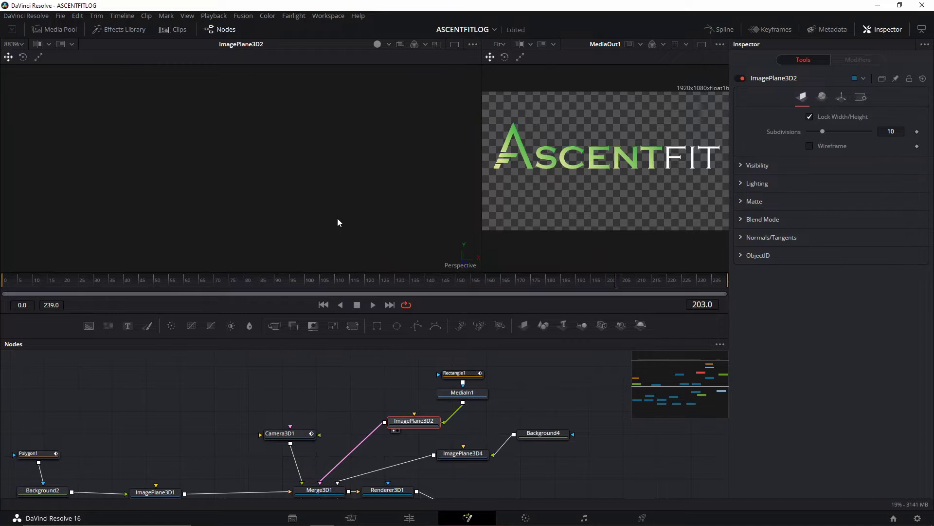
scroll(314, 188, "down", 8)
left_click_drag(314, 188, 299, 139)
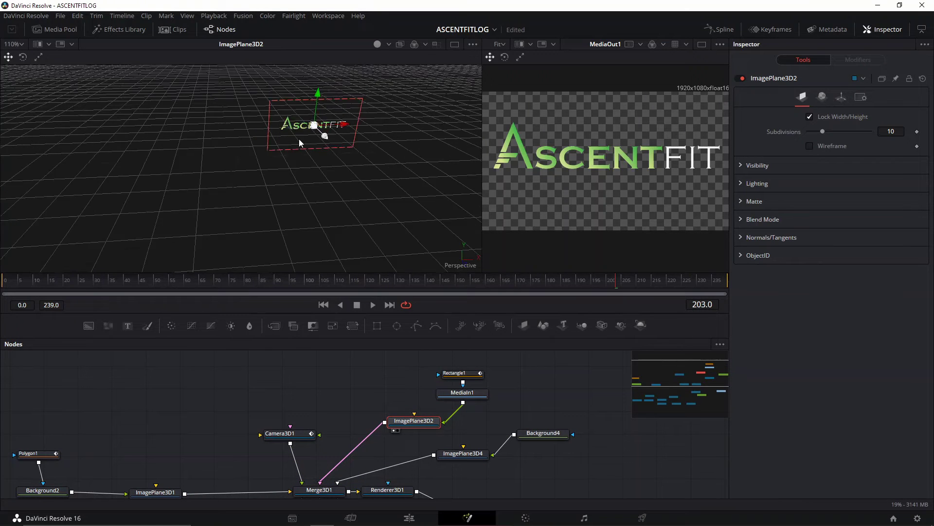
scroll(264, 174, "up", 6)
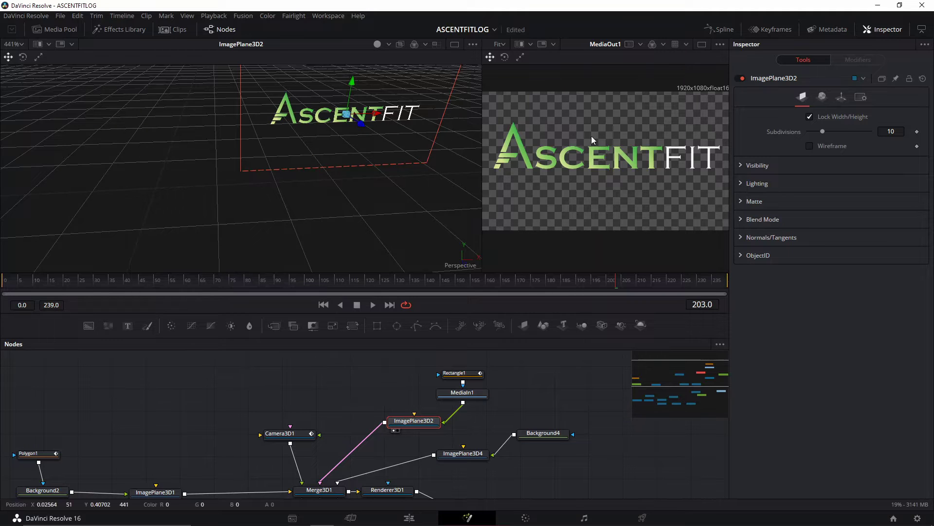
scroll(470, 419, "down", 3)
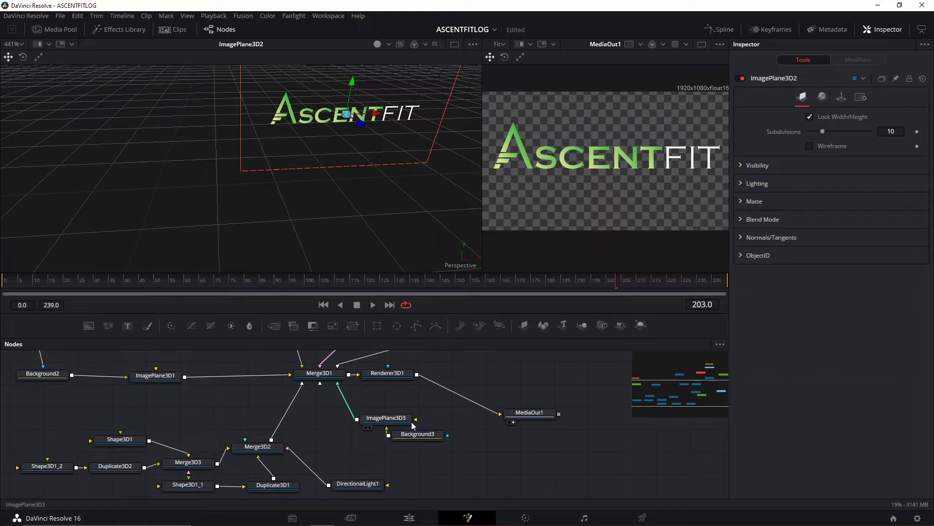
- Select ImagePlane3D3 and toggle its display on and off in the first viewer
left_click(377, 421)
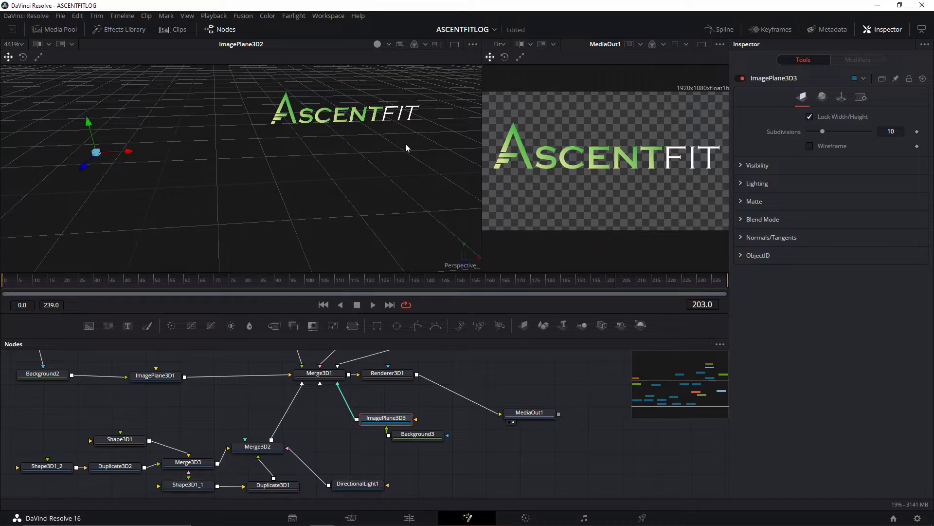
key("1")
key("1")
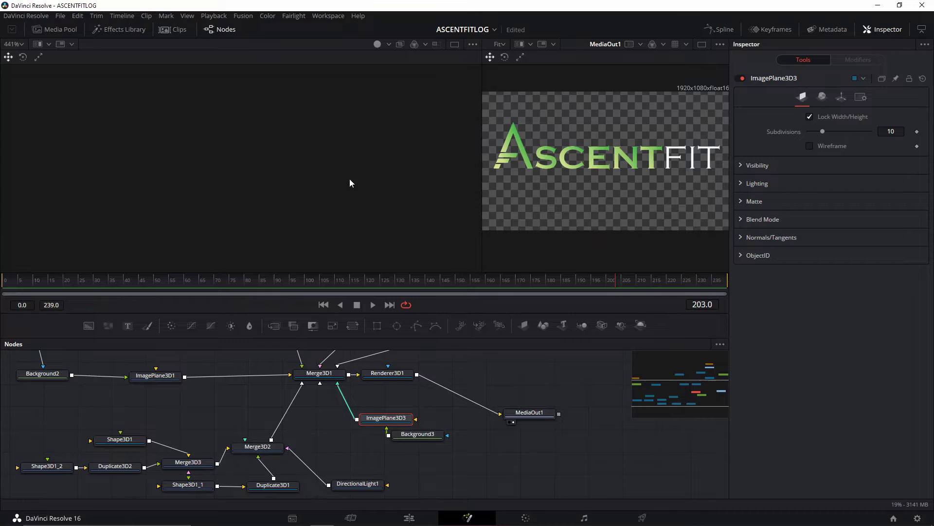
scroll(297, 388, "down", 2)
scroll(290, 408, "up", 3)
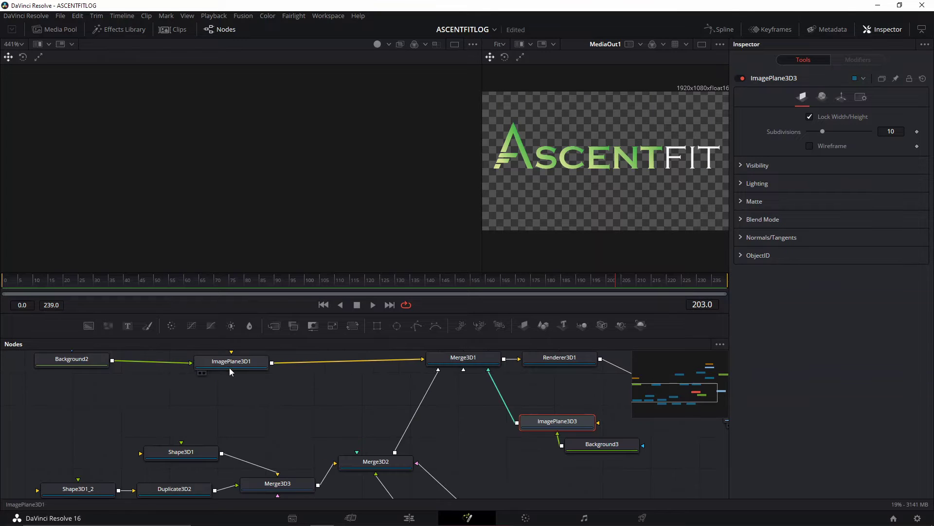
- Show ImagePlane3D1 in the first viewer only, leave the second viewer empty and make the second viewer wider
left_click(230, 367)
key("2")
key("1")
left_click_drag(272, 219, 441, 161)
left_click_drag(319, 188, 197, 387)
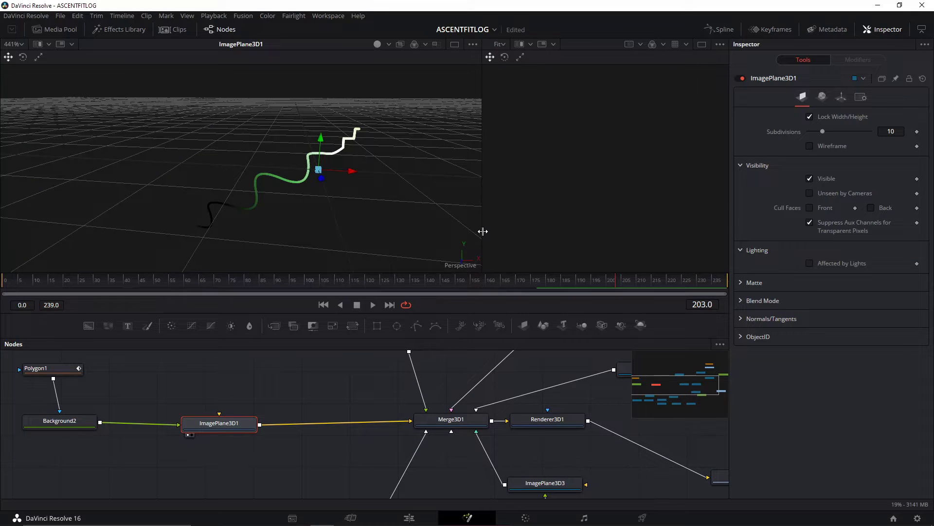
left_click_drag(482, 231, 313, 224)
- Add a Background node in the empty graph area beyond Polygon1 and display it in the second viewer
left_click_drag(152, 409, 323, 404)
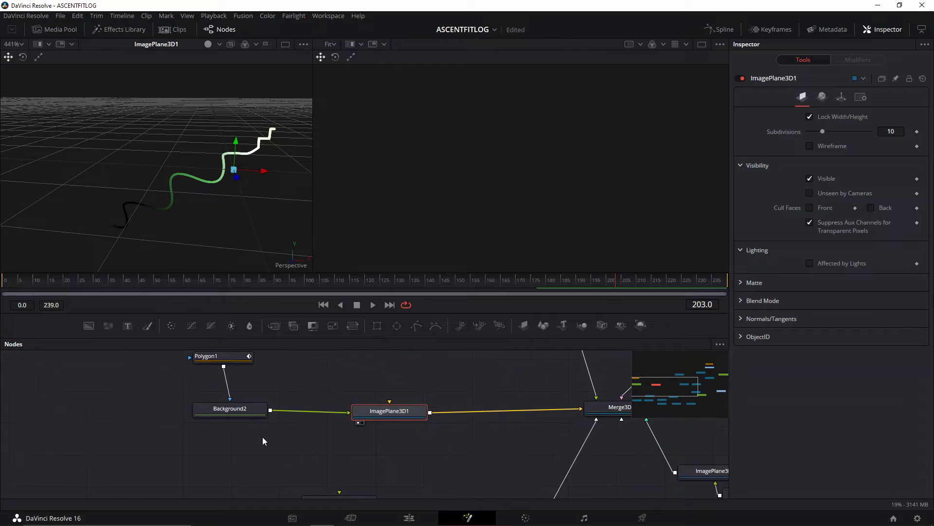
left_click_drag(208, 463, 239, 472)
scroll(233, 455, "down", 3)
left_click_drag(137, 415, 119, 426)
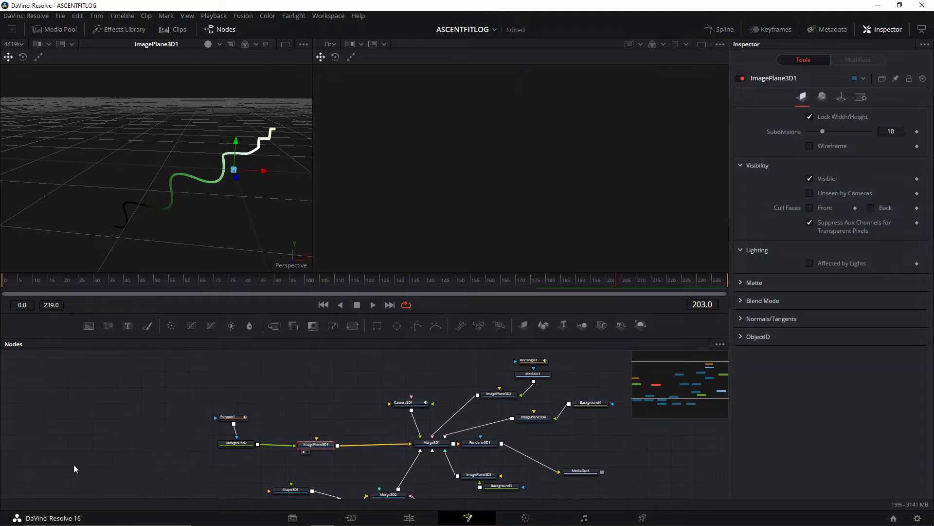
left_click(171, 384)
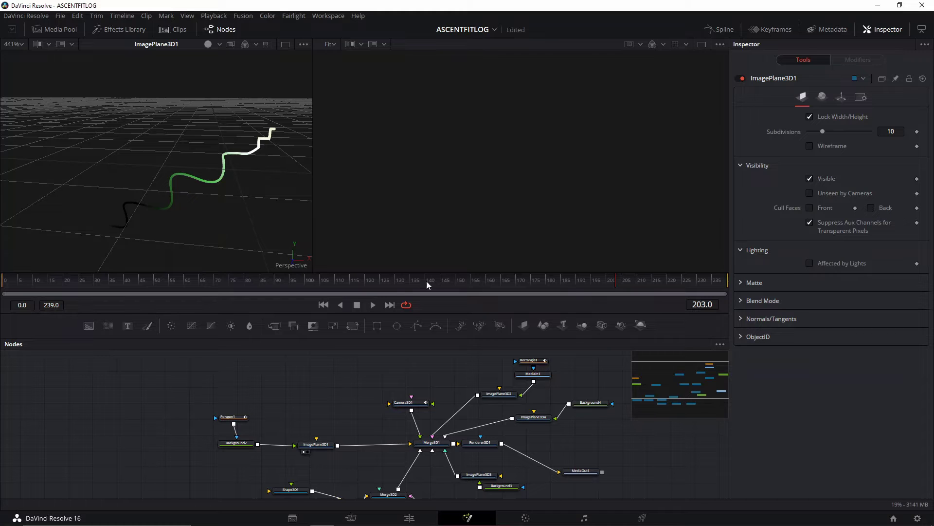
left_click(86, 327)
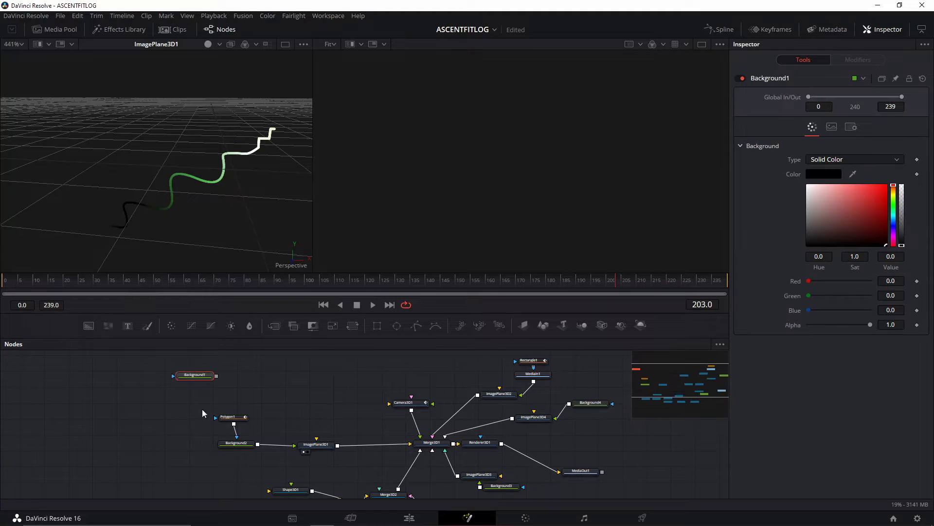
left_click_drag(208, 376, 121, 392)
key("2")
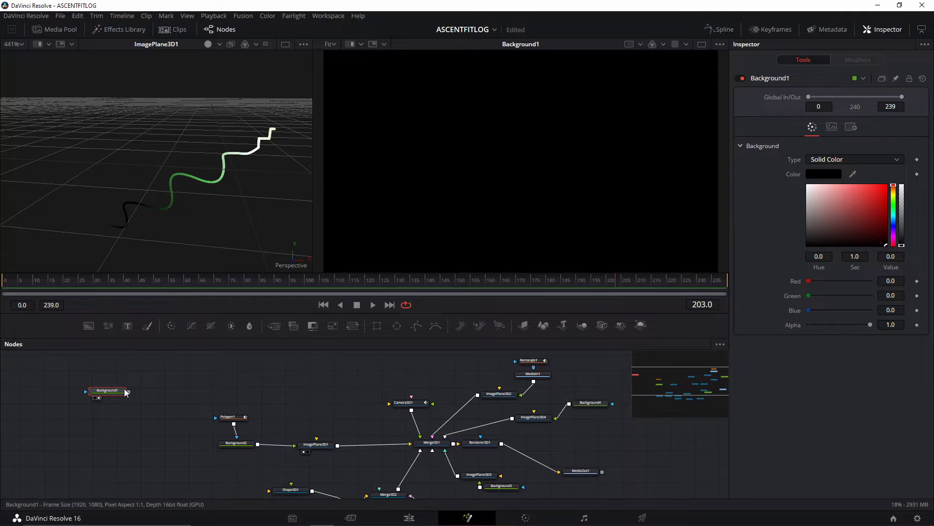
- Try a red solid colour on Background1, and change its type to Gradient
left_click(117, 391)
left_click_drag(865, 194, 873, 201)
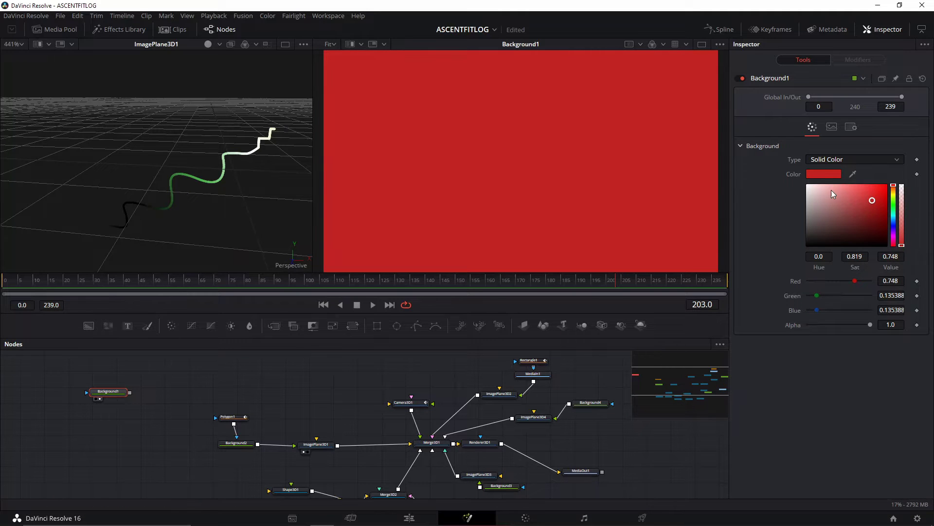
left_click(825, 159)
left_click(827, 211)
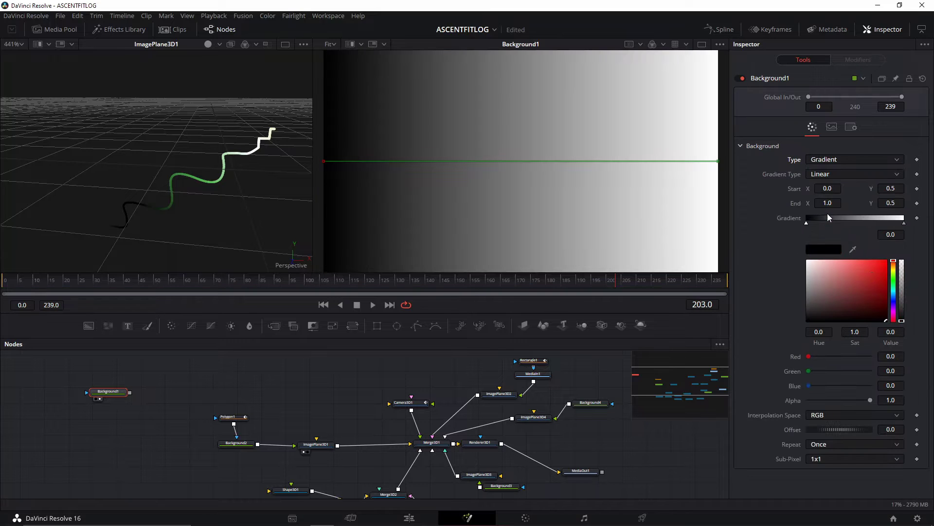
- Run the linear gradient diagonally between opposite corners, from about X 0.005, Y 0.022 to X 1.005, Y 1.0
scroll(544, 181, "down", 2)
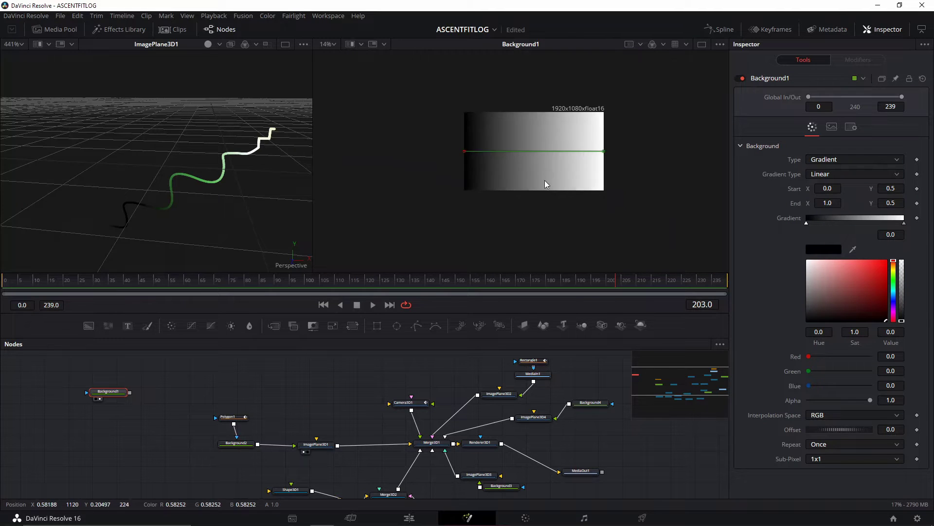
scroll(560, 186, "up", 1)
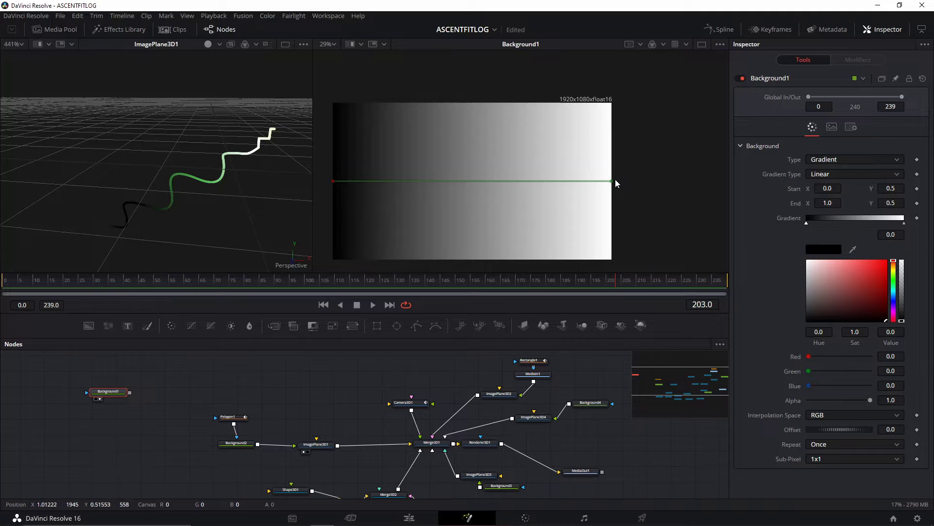
left_click_drag(615, 181, 614, 104)
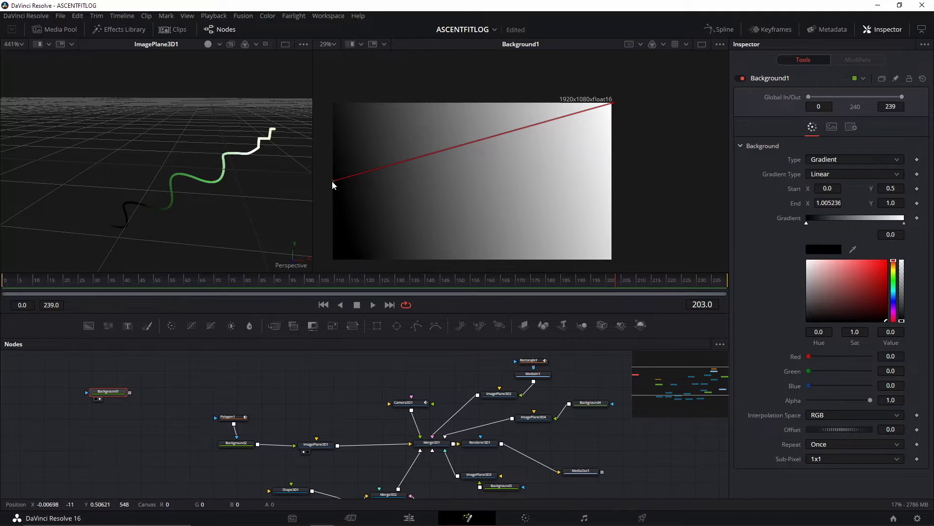
left_click_drag(333, 181, 334, 255)
- Add a middle colour stop at about 0.49 to the gradient and keep the first stop black
left_click(855, 220)
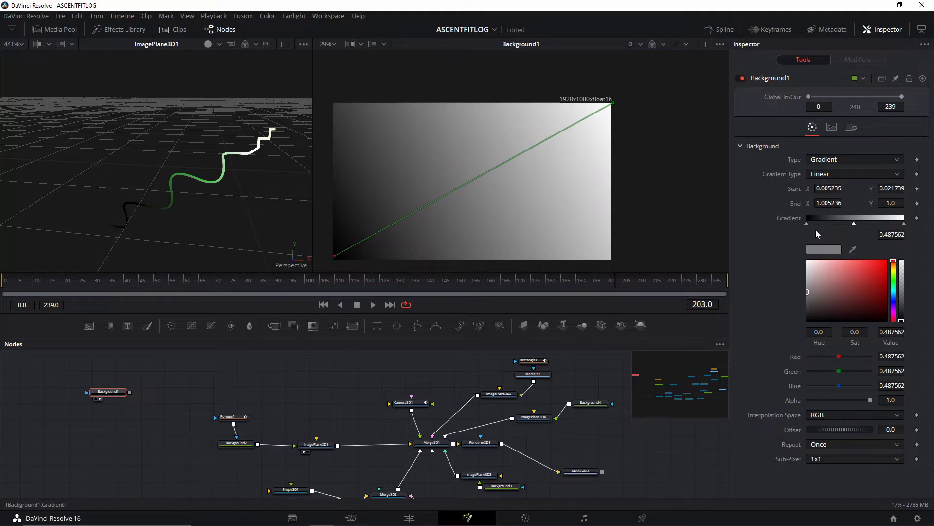
left_click(805, 225)
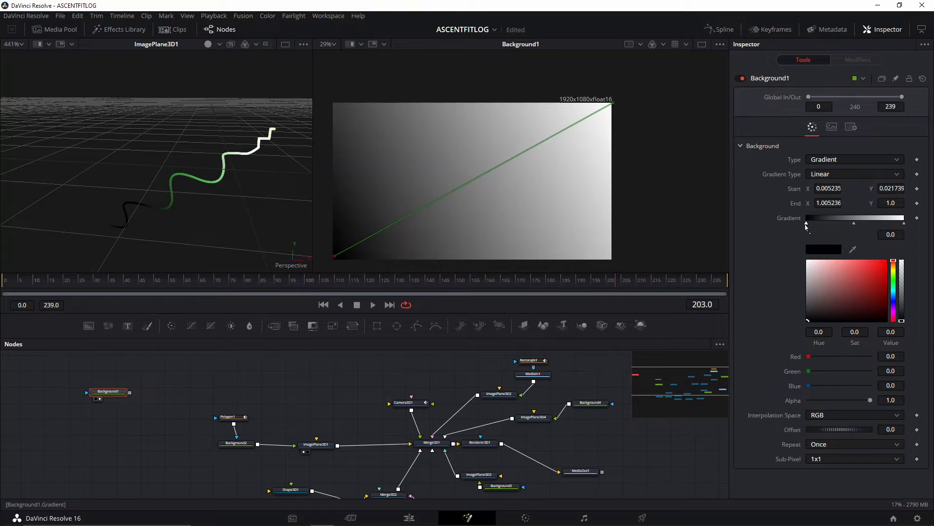
left_click_drag(864, 301, 807, 321)
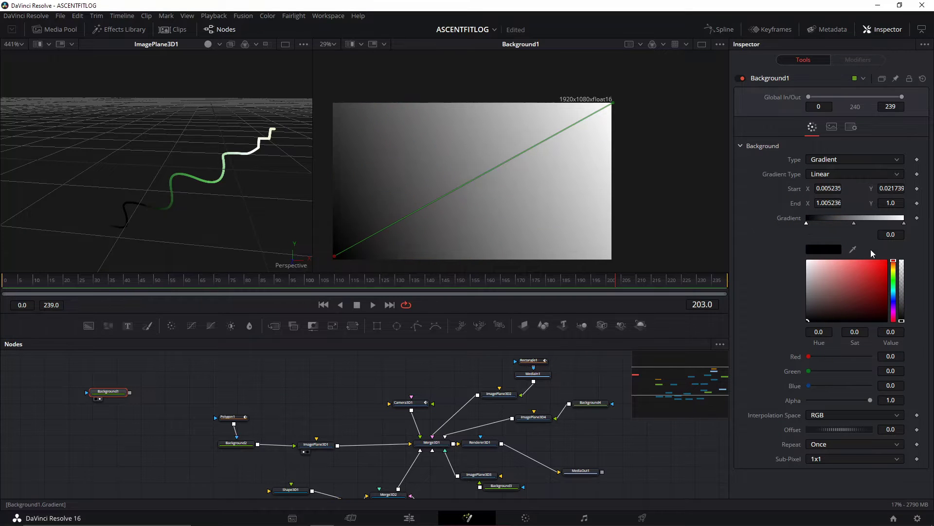
- Colour the gradient's middle stop red, with saturation 0.916 and value 0.764
left_click(854, 223)
left_click(882, 276)
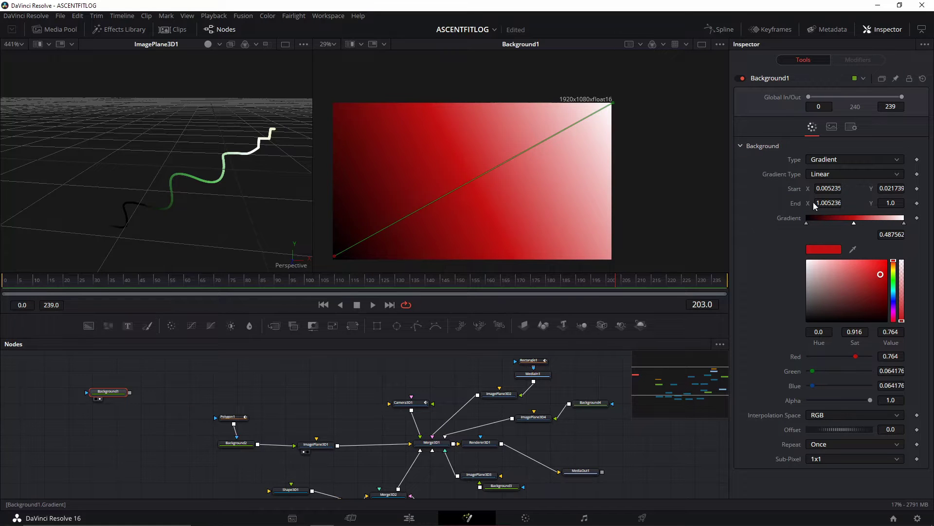
- Mask Background1 with a new Polygon and draw a smooth wavy open path rising from the frame's lower left past its centre
scroll(438, 172, "down", 2)
scroll(468, 187, "up", 1)
left_click_drag(120, 387, 163, 417)
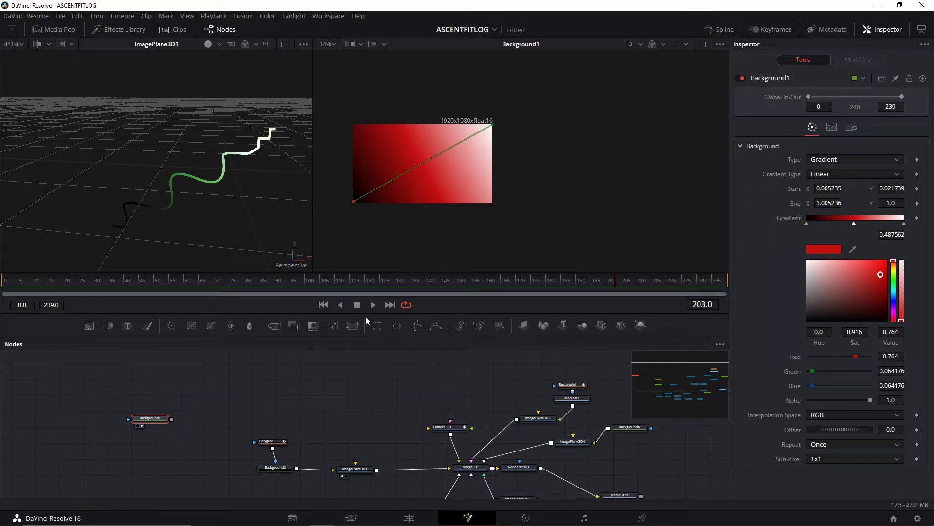
left_click(416, 329)
scroll(374, 189, "up", 3)
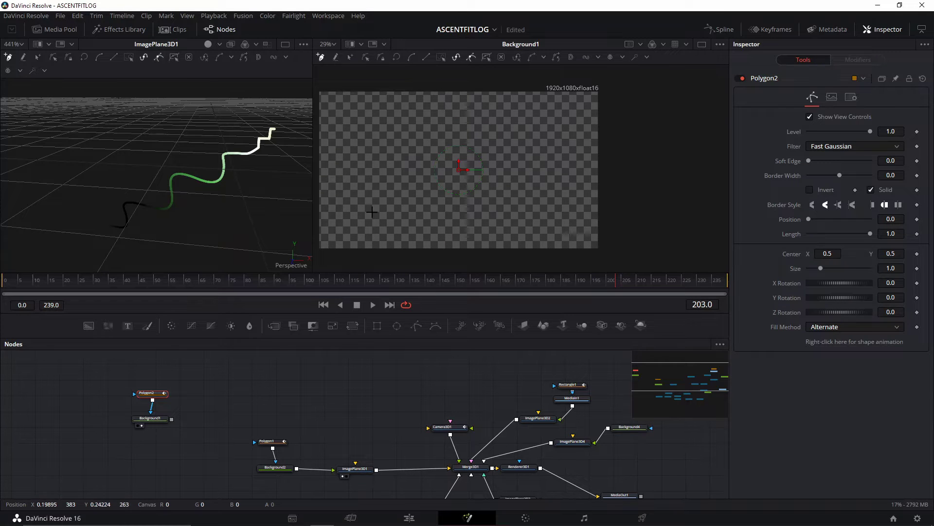
left_click(365, 232)
left_click_drag(380, 189, 425, 209)
left_click(419, 194)
left_click_drag(437, 150, 476, 160)
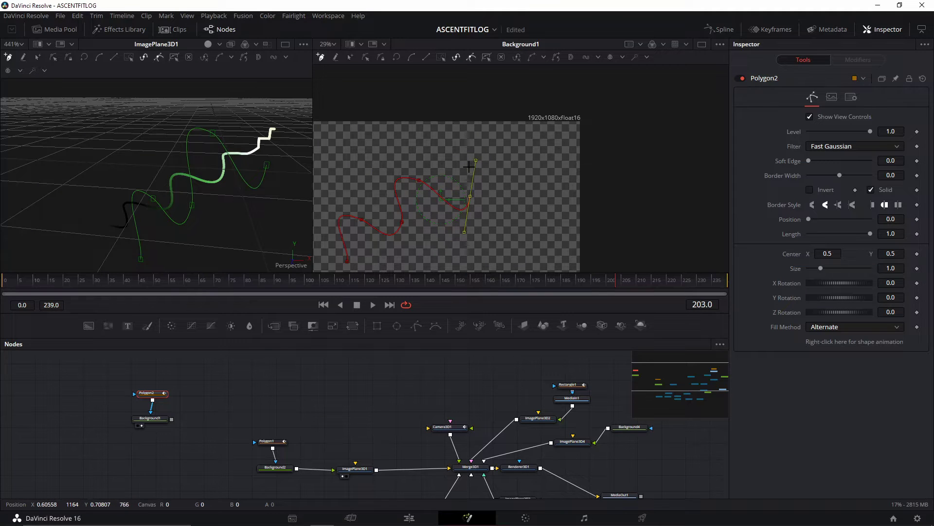
- Continue the polygon path with straight stair-step corners climbing toward the upper right of the frame
left_click(469, 166)
left_click(484, 166)
left_click(484, 156)
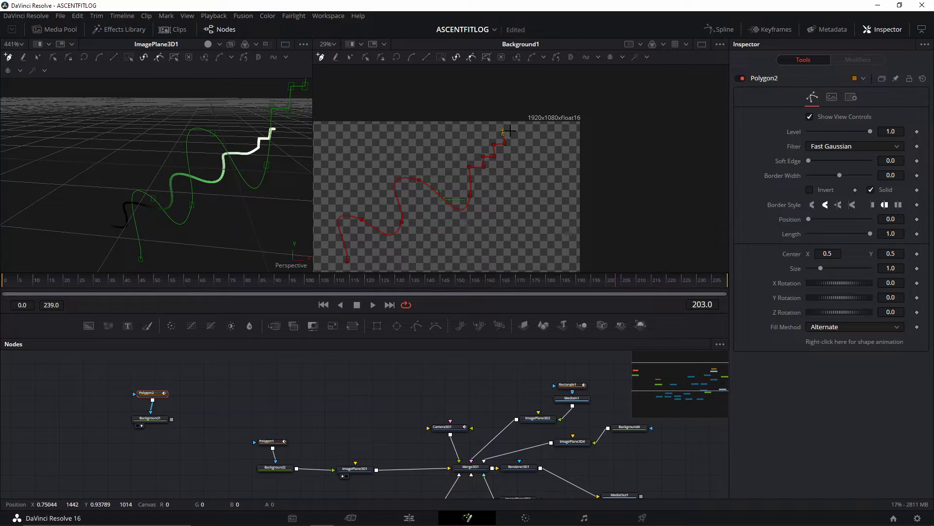
- Straighten the uppermost stair points into right angles and end the path with a short horizontal segment
scroll(509, 130, "up", 8)
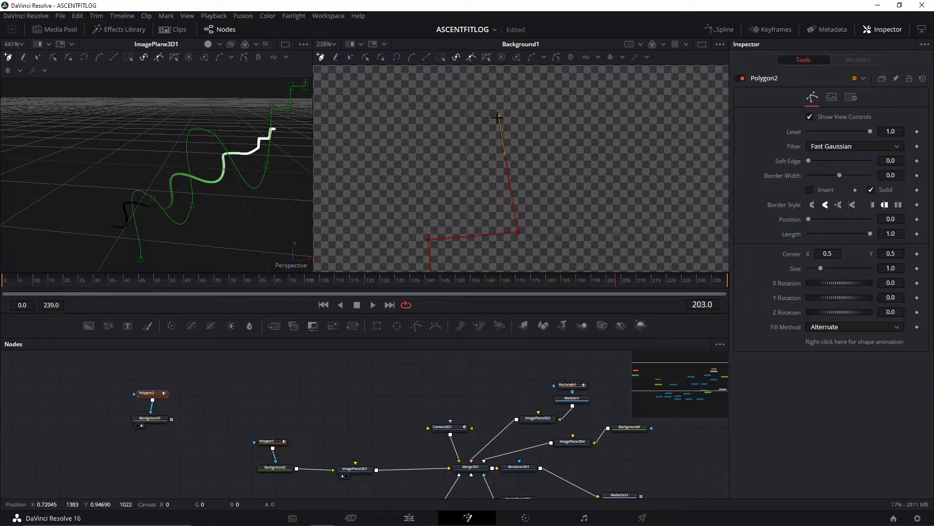
left_click_drag(498, 117, 517, 132)
left_click_drag(431, 244, 437, 236)
left_click_drag(516, 130, 520, 140)
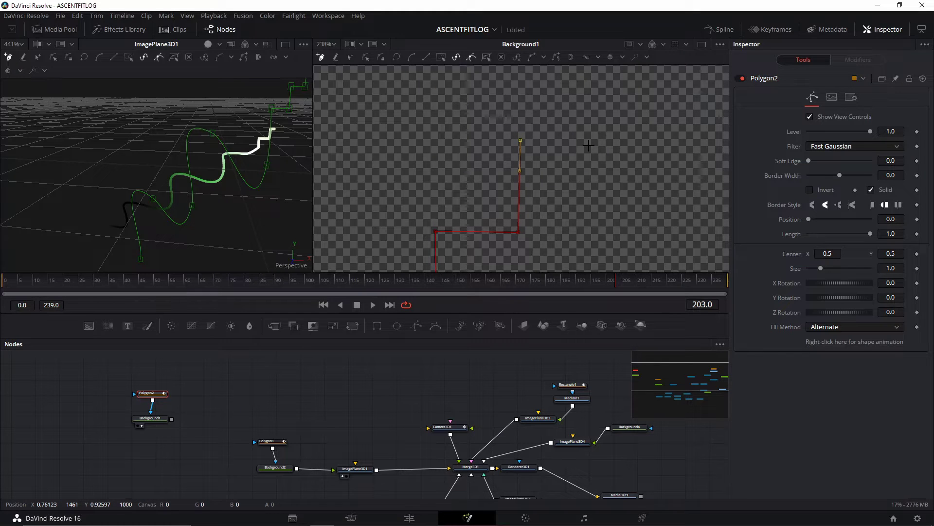
scroll(589, 145, "down", 2)
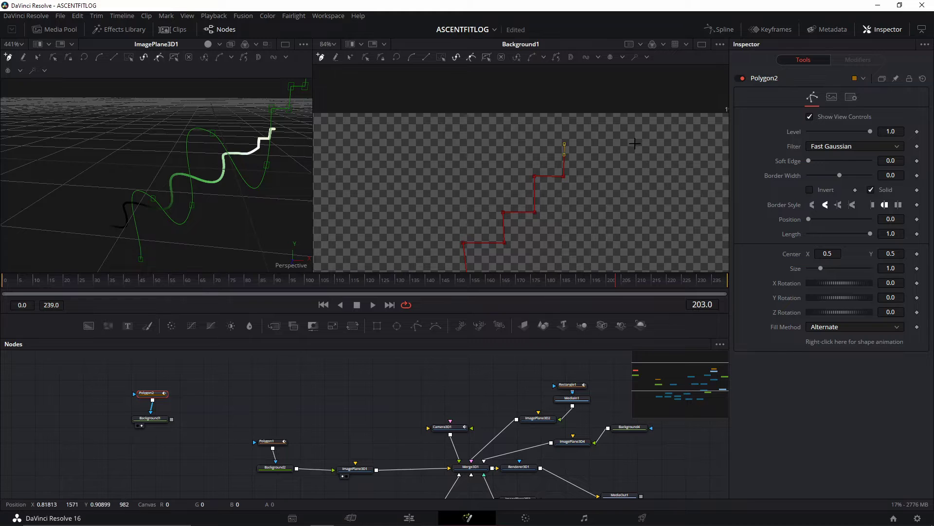
scroll(551, 192, "down", 3)
left_click(529, 198)
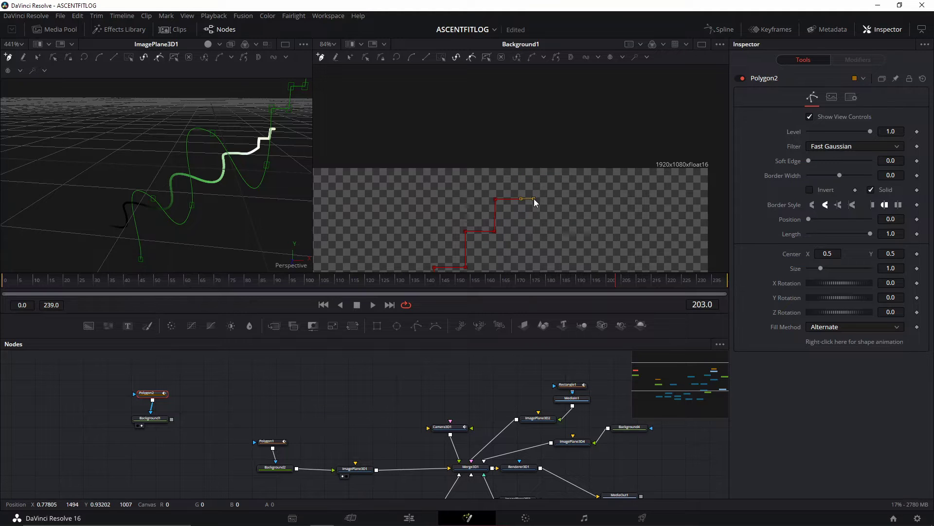
scroll(531, 202, "down", 2)
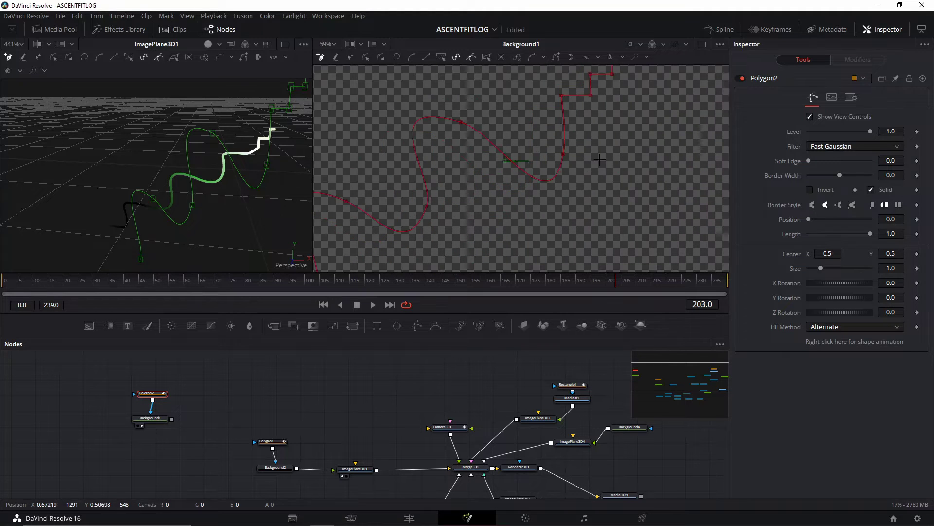
scroll(598, 156, "down", 3)
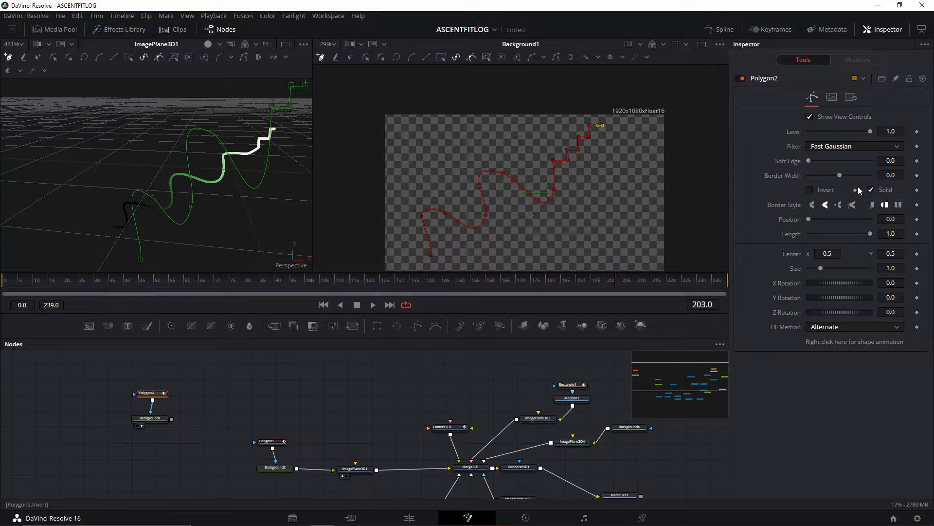
- Give Polygon2 a thin visible stroke by setting its border width to 0.0148
left_click_drag(839, 176, 843, 176)
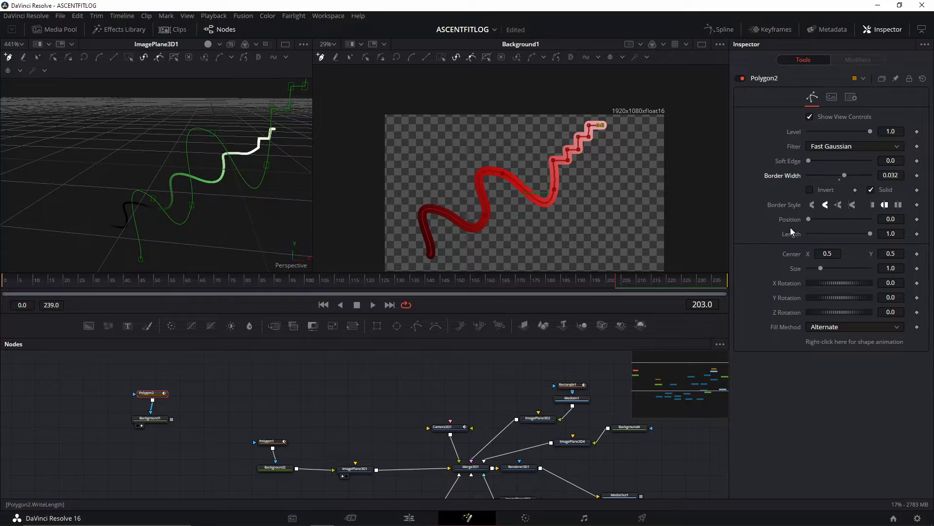
mouse_move(870, 233)
left_mouse_down()
mouse_move(823, 237)
mouse_move(871, 233)
left_mouse_up()
left_click(884, 175)
type("0.0122")
key("Return")
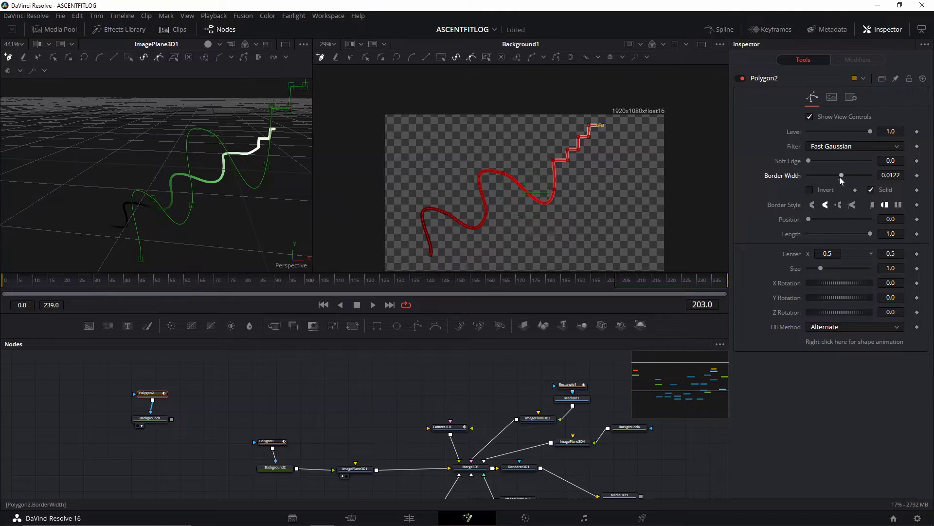
left_click_drag(842, 178, 842, 179)
- Move the Polygon2 and Background1 nodes together farther away from the existing node network
left_click_drag(177, 380, 130, 432)
left_click_drag(134, 417, 38, 386)
- Animate Polygon2's Length with keyframes from 0.0 at frame 0 to 1.0 at frame 30
left_click(11, 281)
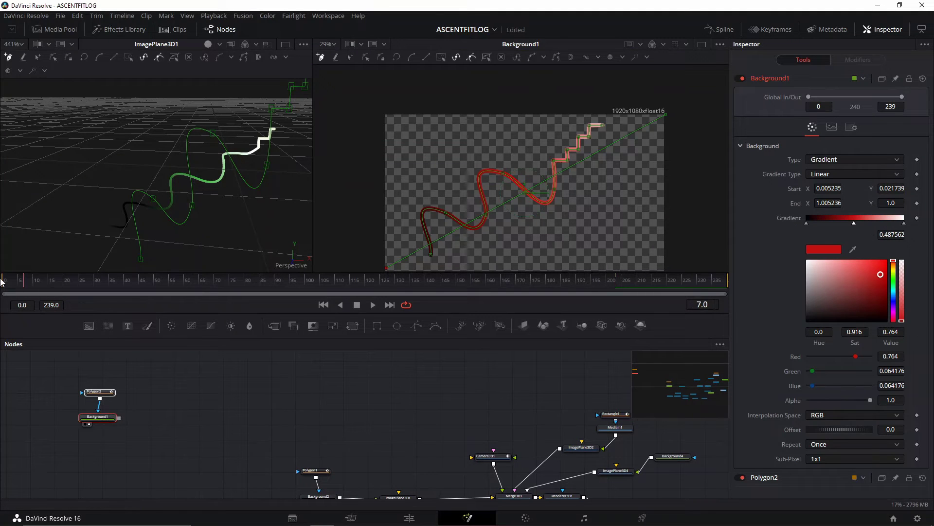
left_click(99, 392)
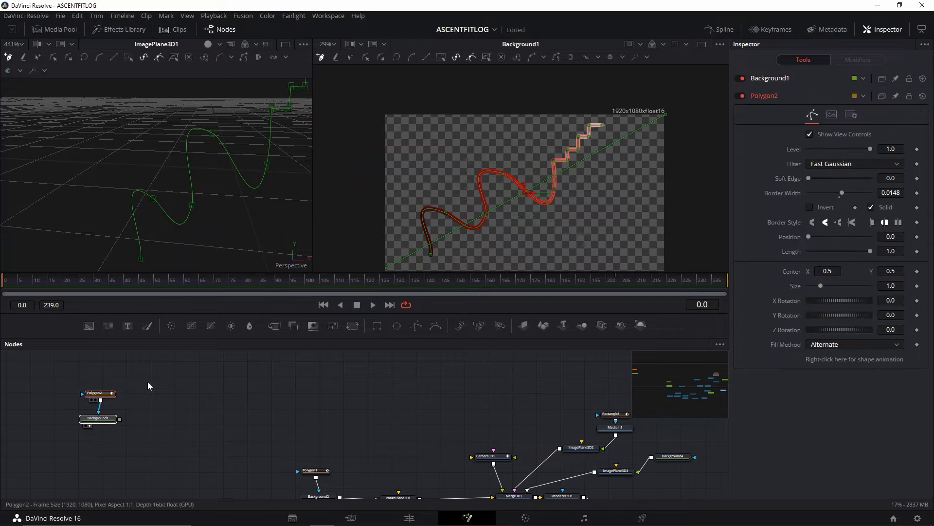
left_click(105, 397)
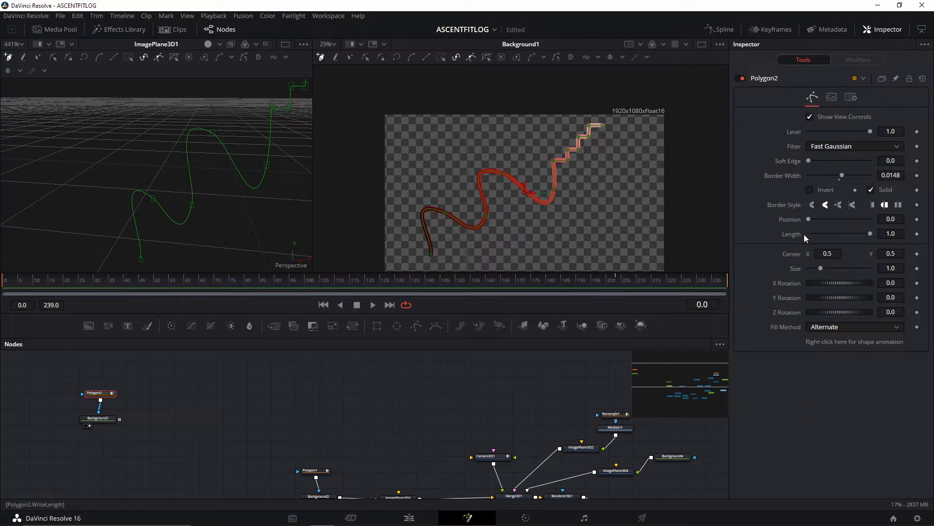
left_click_drag(871, 233, 808, 239)
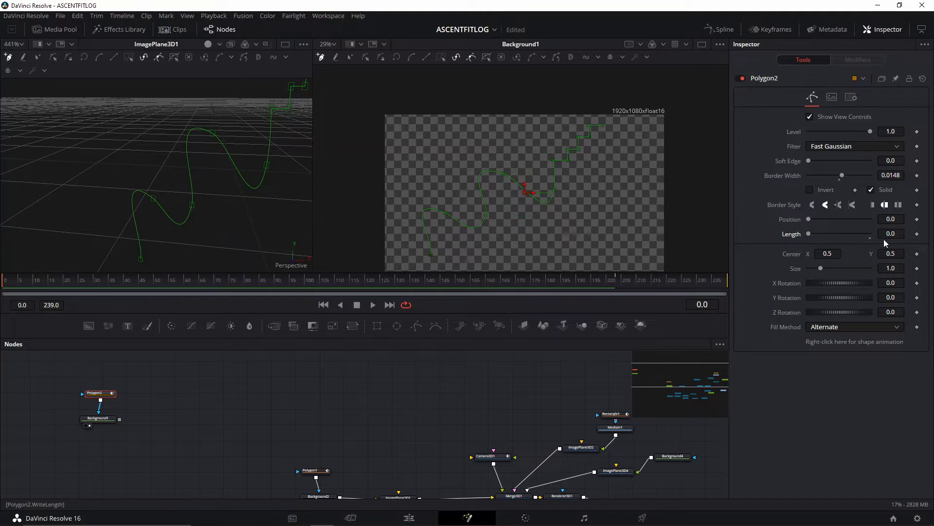
left_click(917, 234)
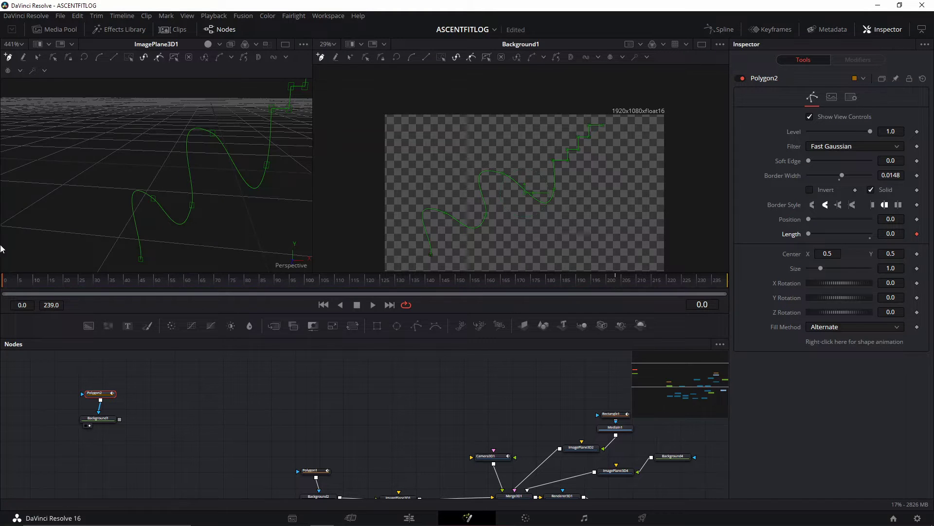
mouse_move(94, 291)
left_mouse_down()
mouse_move(108, 289)
mouse_move(94, 289)
left_mouse_up()
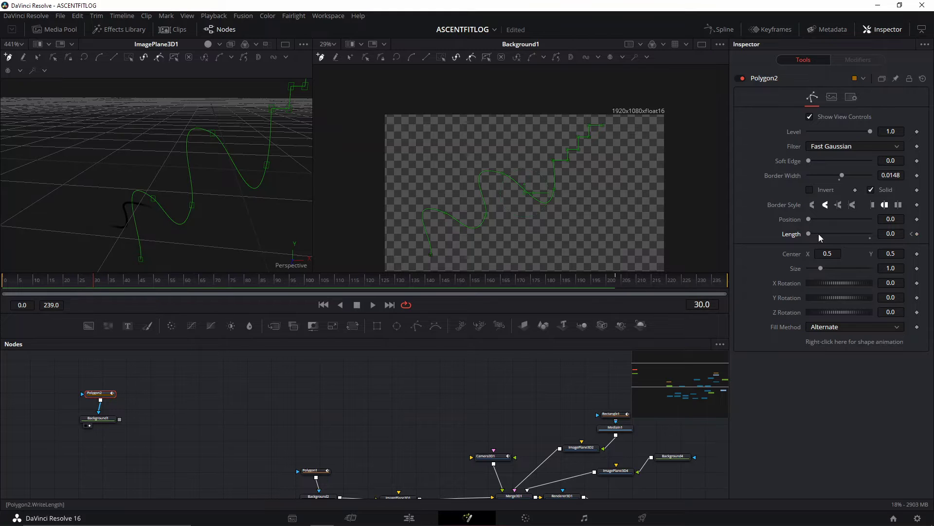
left_click_drag(818, 233, 873, 238)
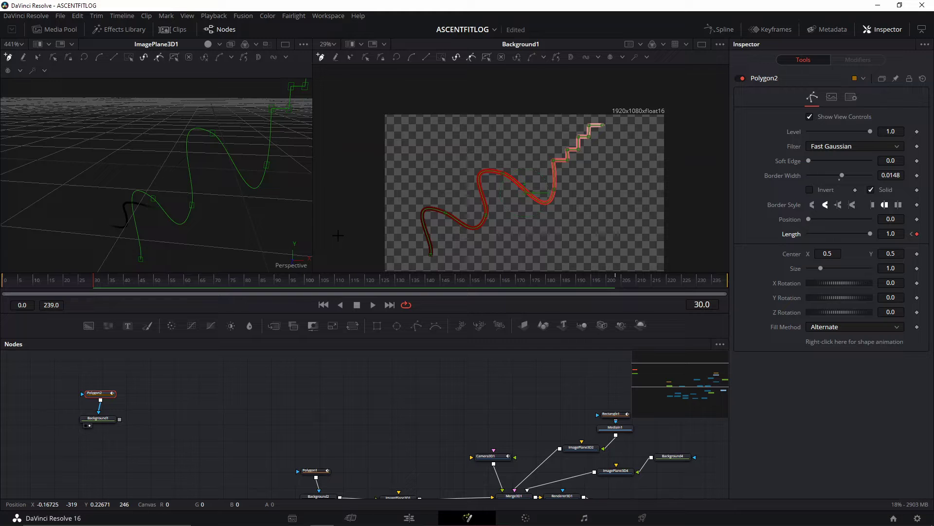
- Connect an Image Plane 3D after Background1, space it out from that node, and display it in the second viewer
left_click(108, 420)
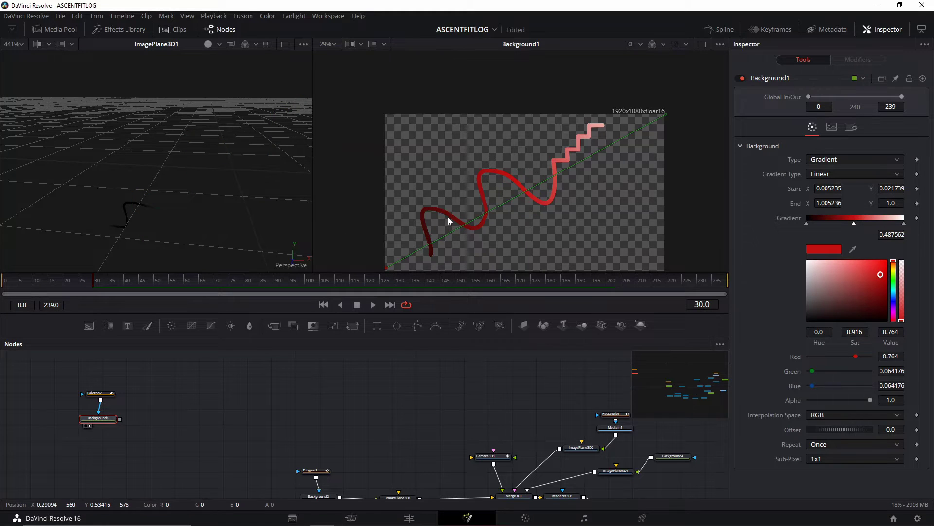
left_click(523, 325)
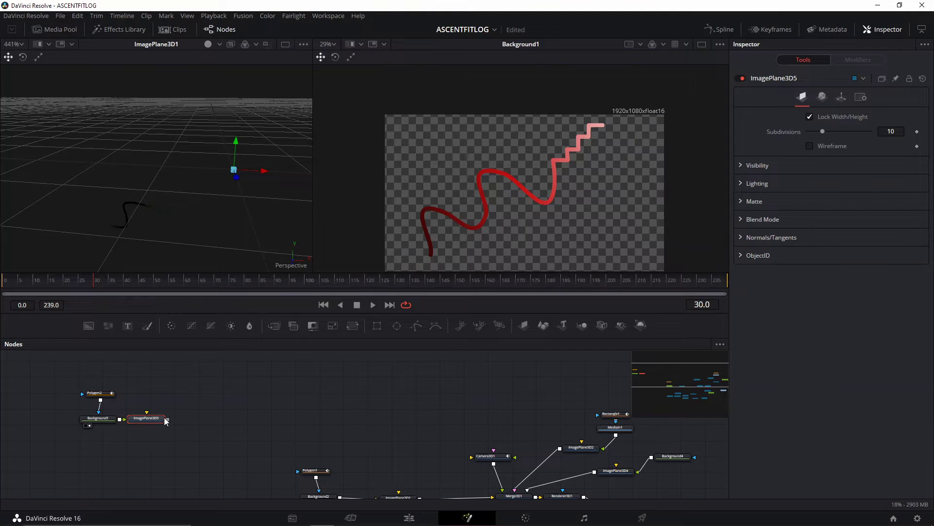
left_click_drag(136, 424, 180, 424)
key("2")
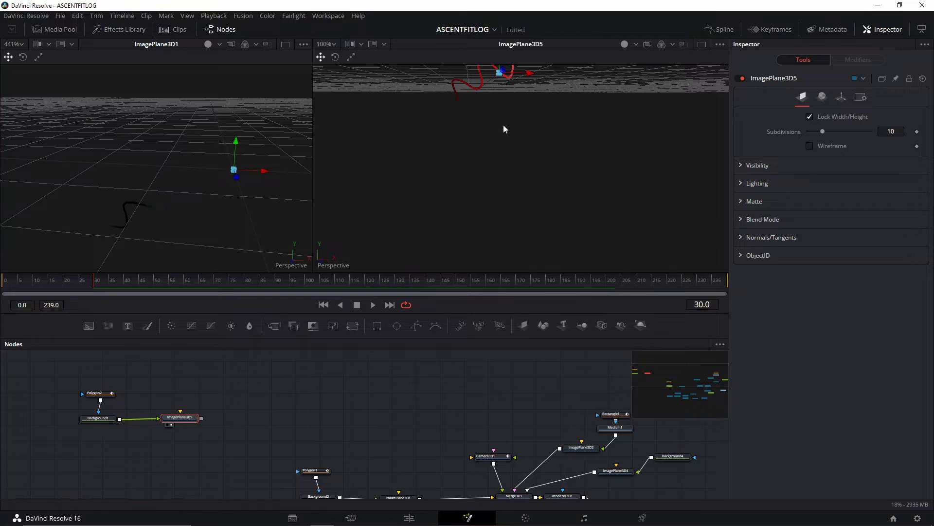
scroll(504, 129, "up", 5)
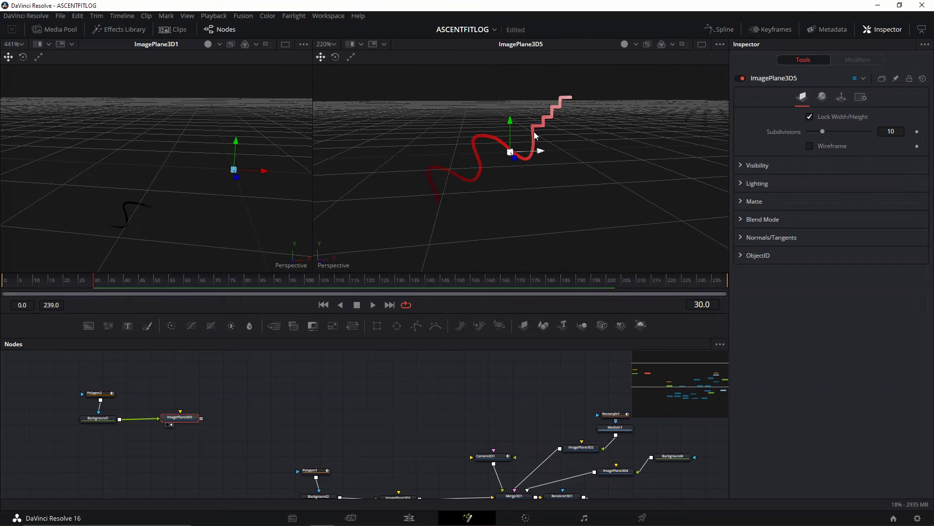
left_click_drag(534, 132, 531, 163)
left_click_drag(313, 424, 304, 398)
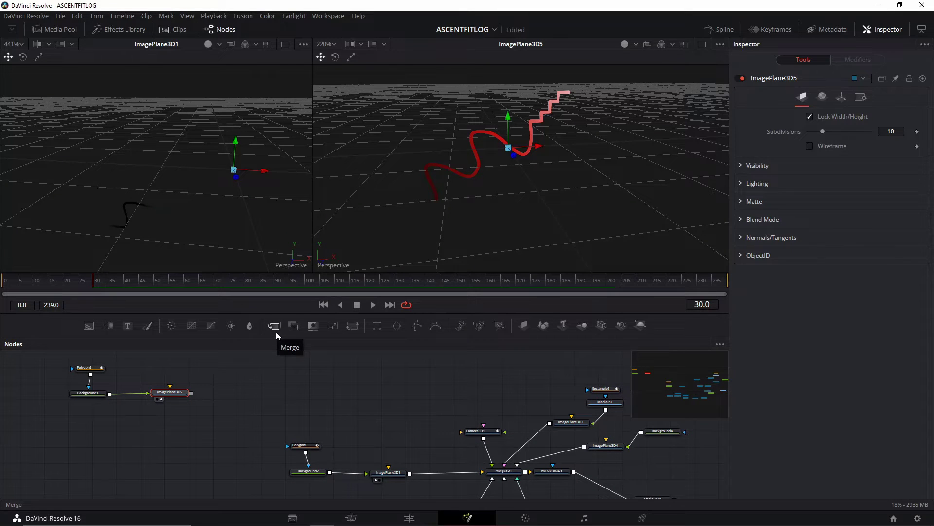
left_click_drag(276, 332, 254, 388)
left_click_drag(187, 392, 250, 387)
left_click_drag(238, 392, 241, 397)
left_click(241, 397)
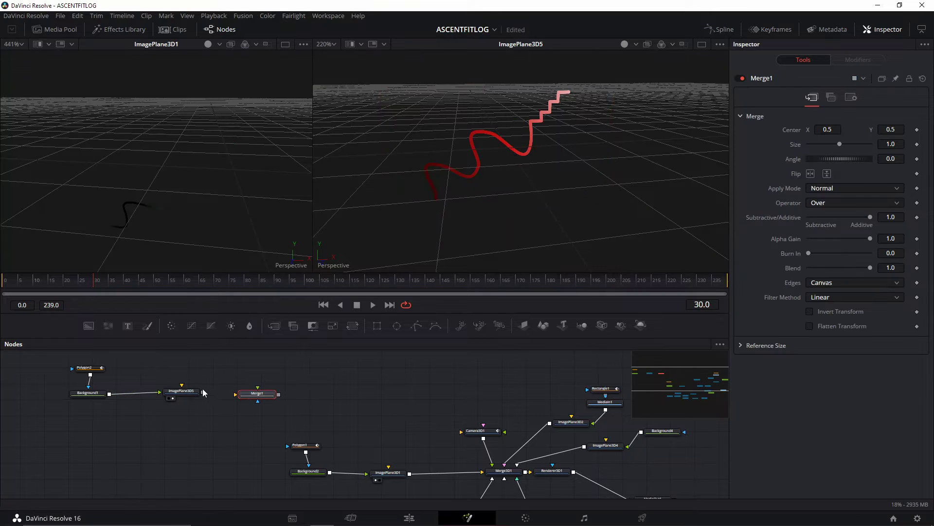
key("Delete")
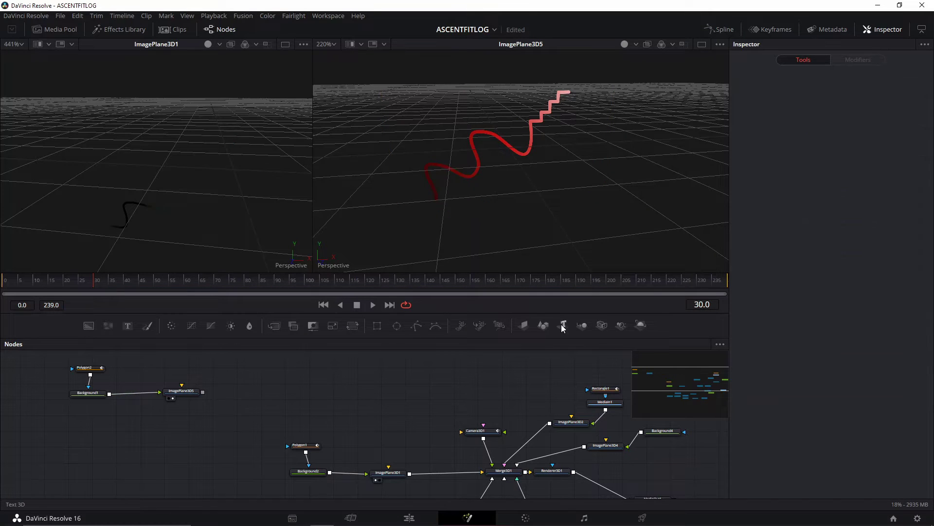
- Add a Merge 3D node, connect ImagePlane3D5's output to it, and display the merge in the first viewer
left_click(582, 325)
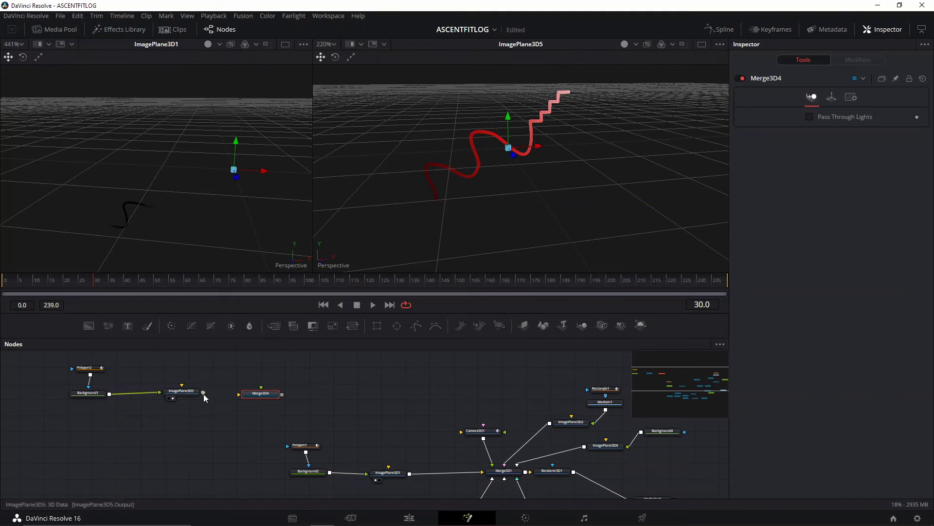
left_click_drag(203, 392, 287, 401)
key("1")
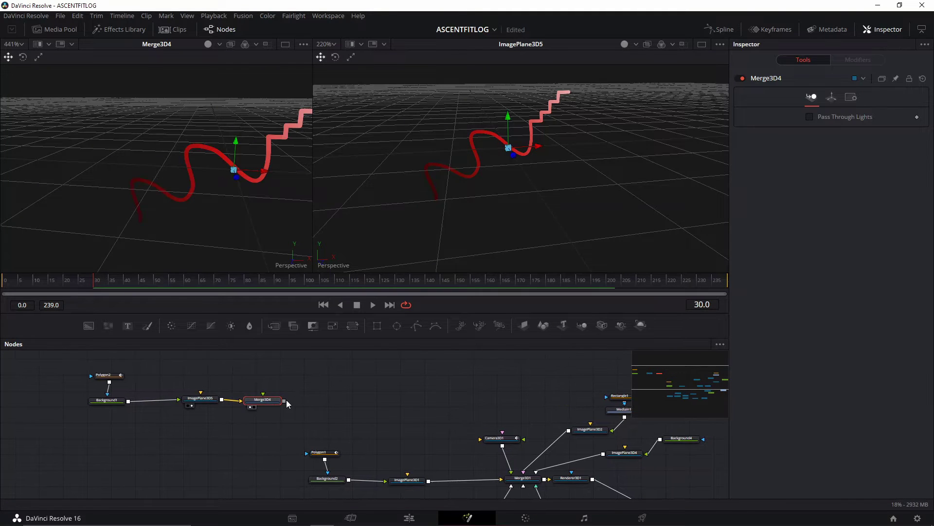
- Display Merge3D1 in the first viewer and examine the arrangement of the complete logo scene
left_click(524, 478)
key("1")
left_click_drag(249, 193, 212, 63)
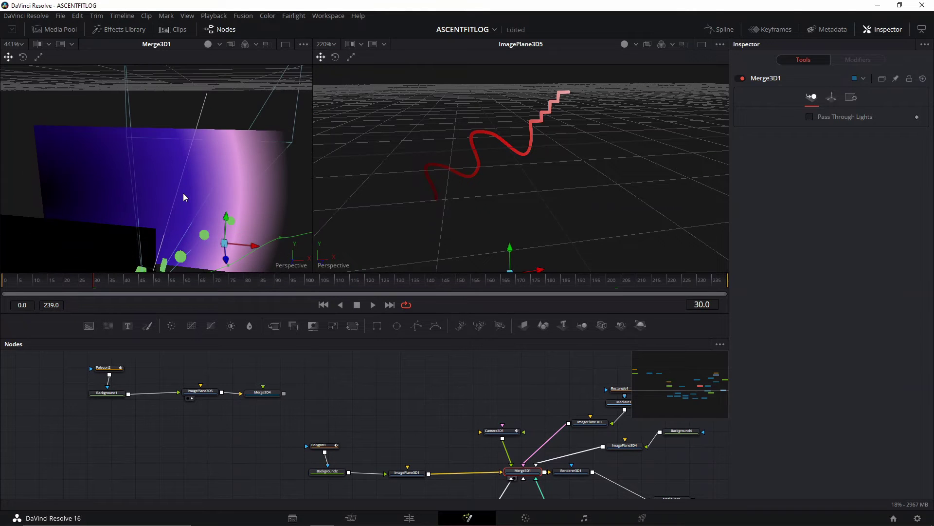
scroll(177, 216, "down", 4)
mouse_move(177, 216)
left_mouse_down()
mouse_move(308, 107)
mouse_move(177, 216)
mouse_move(232, 179)
mouse_move(215, 124)
mouse_move(185, 126)
mouse_move(266, 80)
mouse_move(222, 137)
mouse_move(243, 128)
mouse_move(96, 172)
mouse_move(166, 228)
left_mouse_up()
scroll(232, 179, "up", 2)
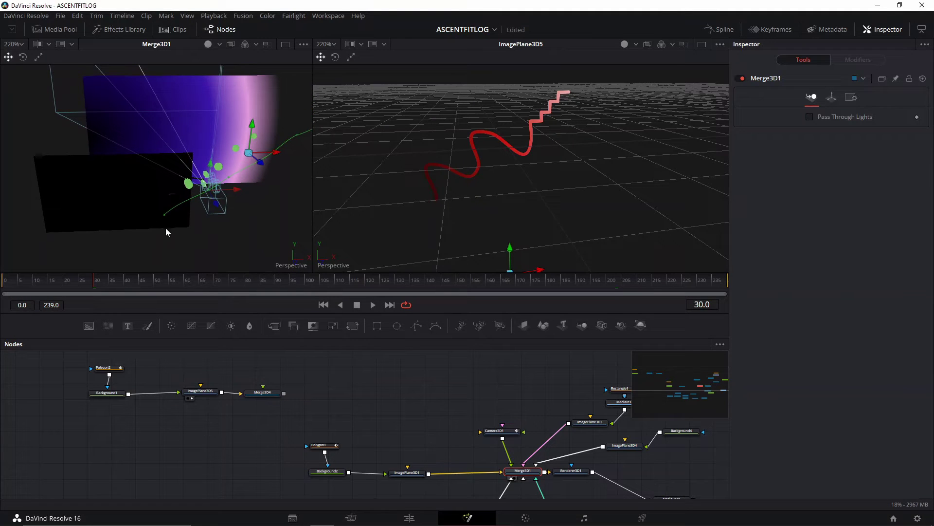
left_click_drag(395, 442, 372, 394)
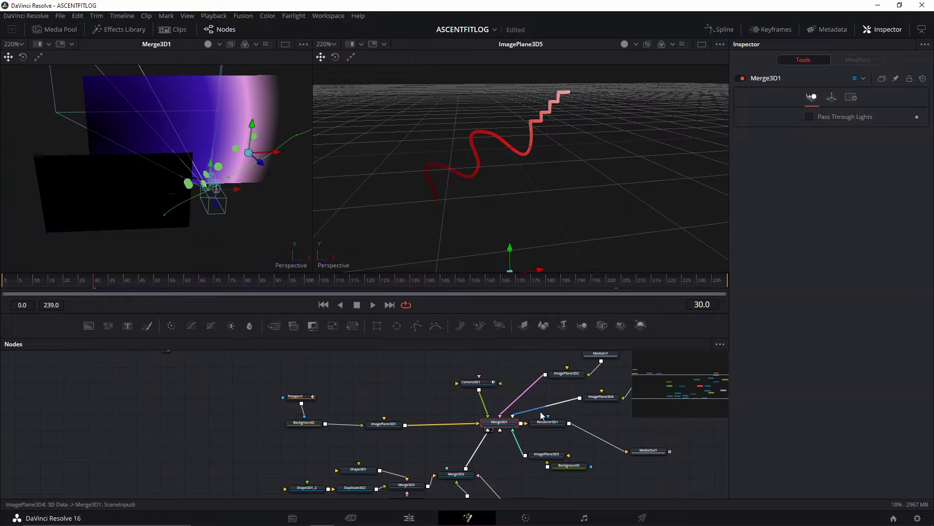
left_click_drag(182, 372, 191, 432)
left_click(191, 432)
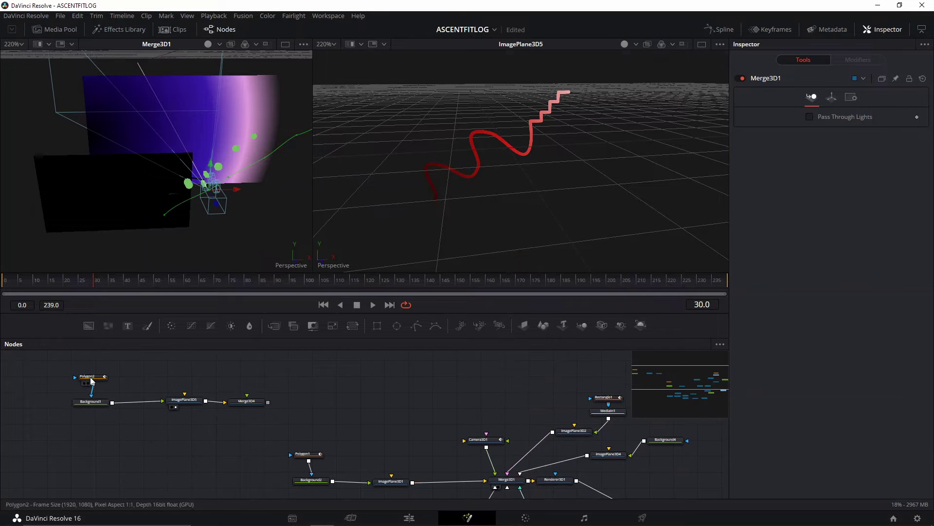
left_click_drag(65, 401, 198, 406)
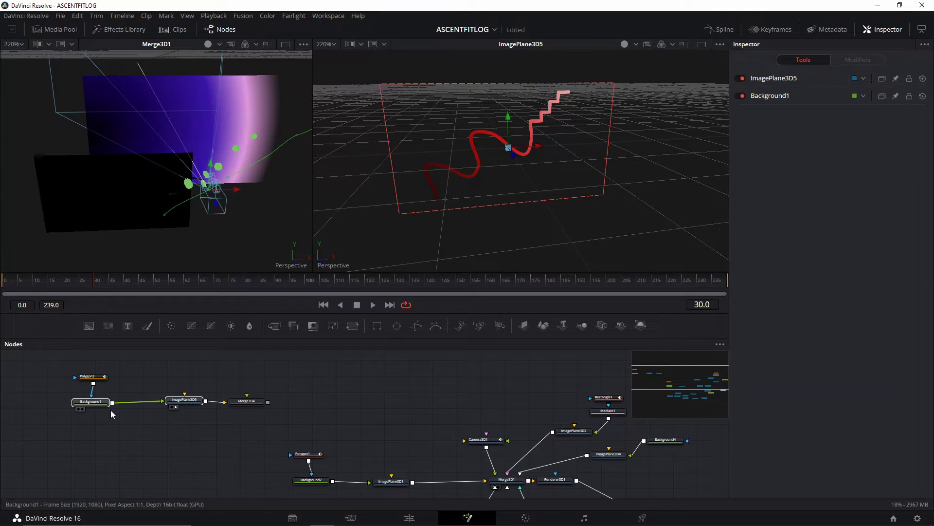
left_click(158, 424)
scroll(146, 390, "down", 1)
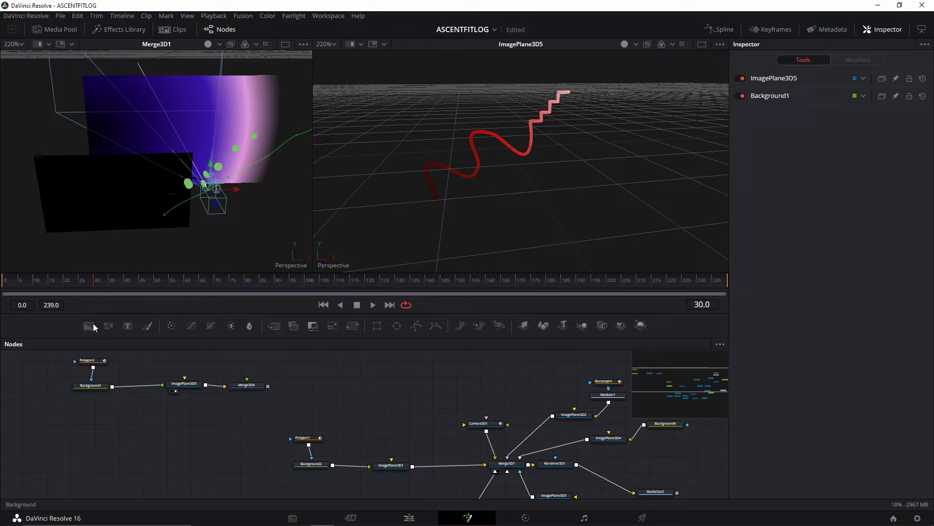
- Add two Background nodes below the trail branch, attach an Image Plane 3D to Background5, and connect that plane to Merge3D4
left_click_drag(88, 325, 89, 417)
left_click(113, 439)
left_click(89, 325)
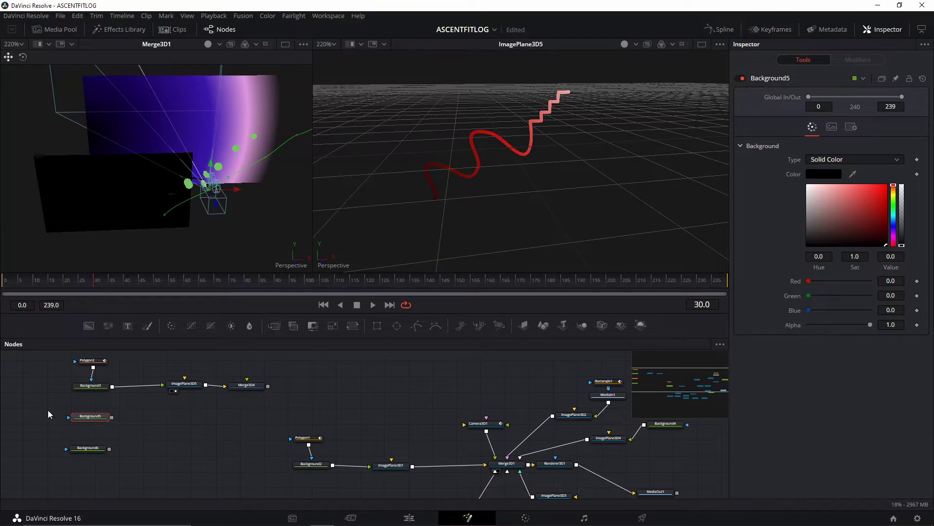
left_click(523, 325)
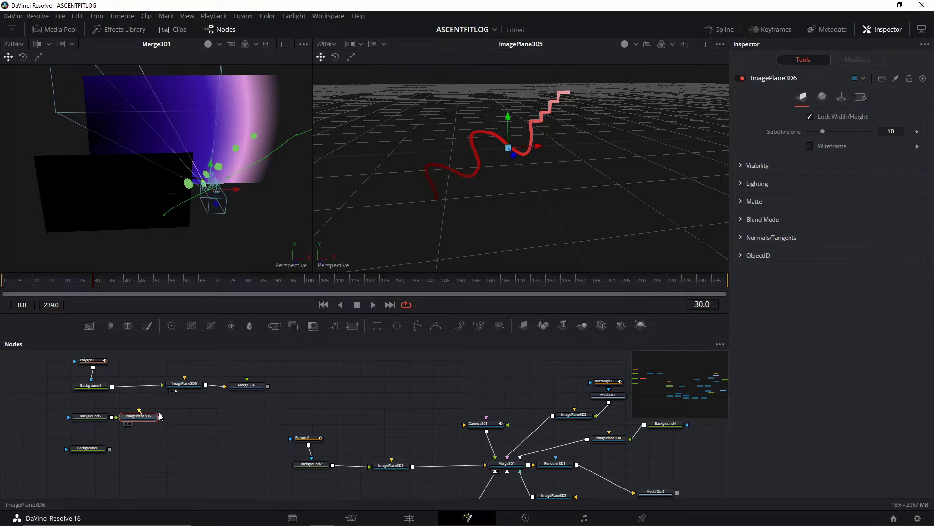
left_click_drag(140, 416, 253, 391)
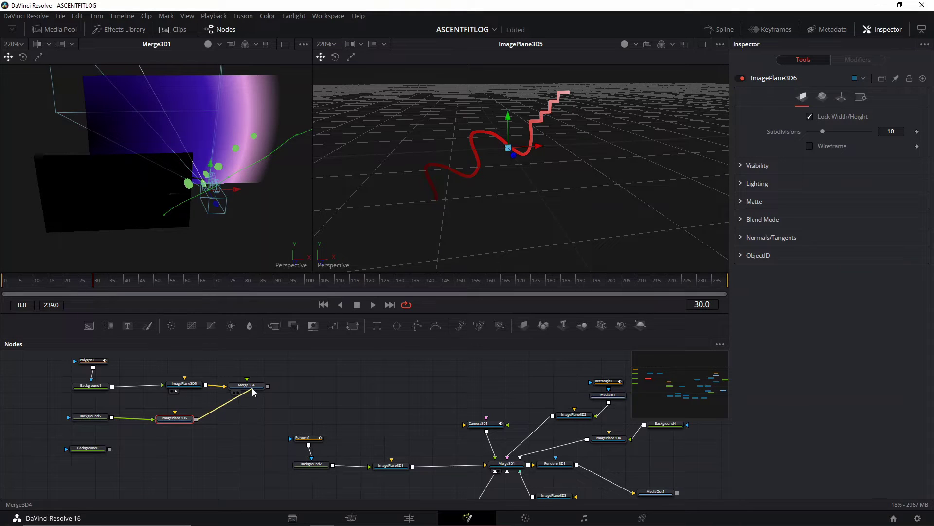
- Set Background5 to a Gradient fill with an extra stop near the middle and the Radial gradient type
scroll(493, 198, "down", 3)
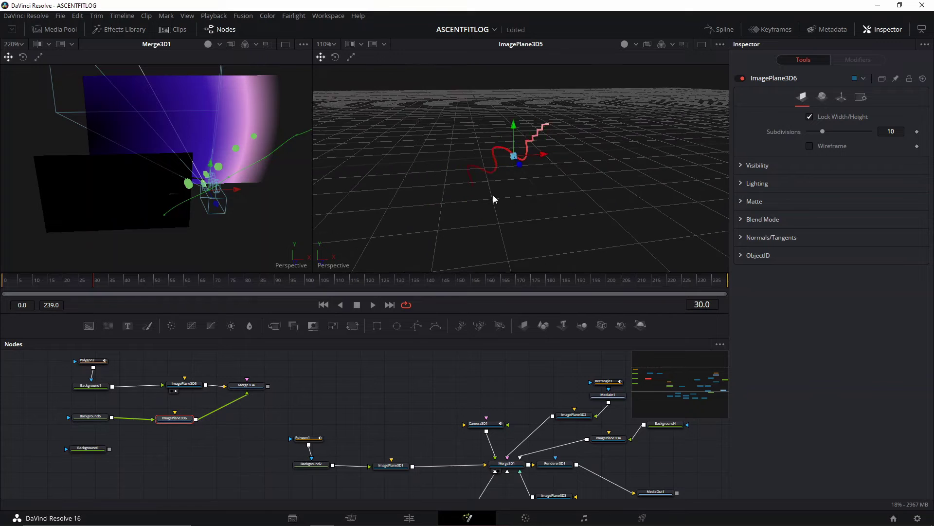
left_click_drag(493, 199, 503, 240)
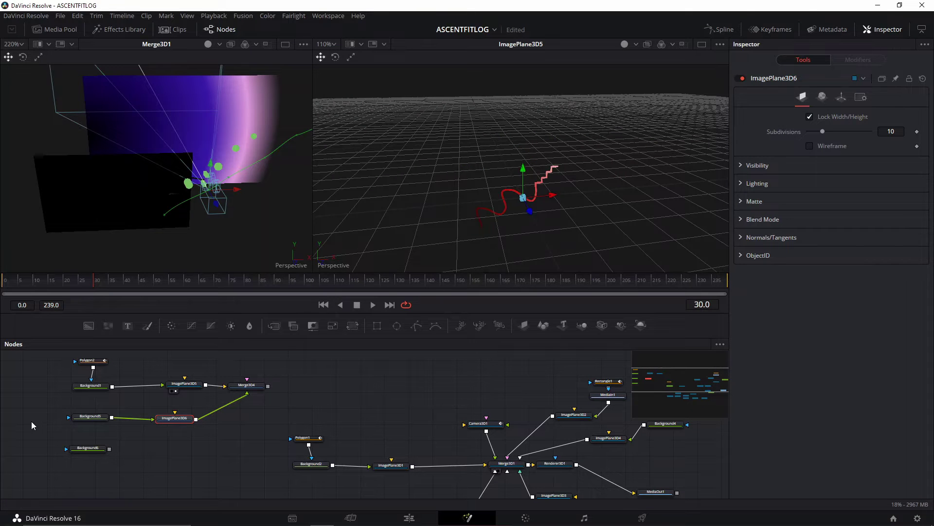
left_click(90, 416)
left_click(830, 163)
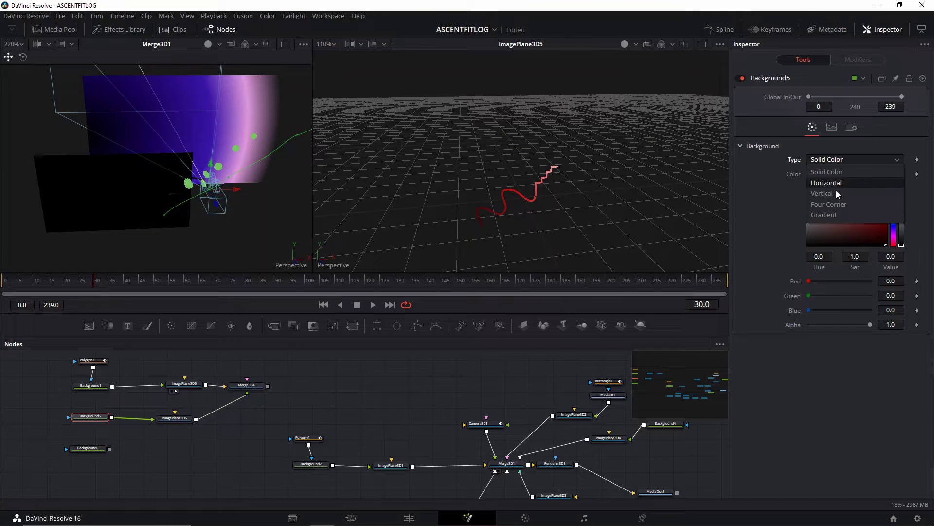
left_click(836, 215)
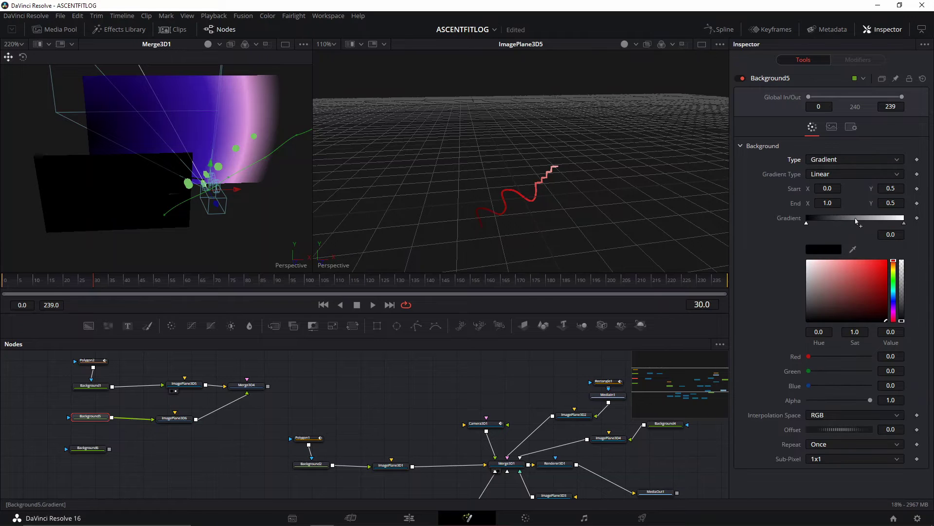
left_click(854, 220)
left_click(845, 176)
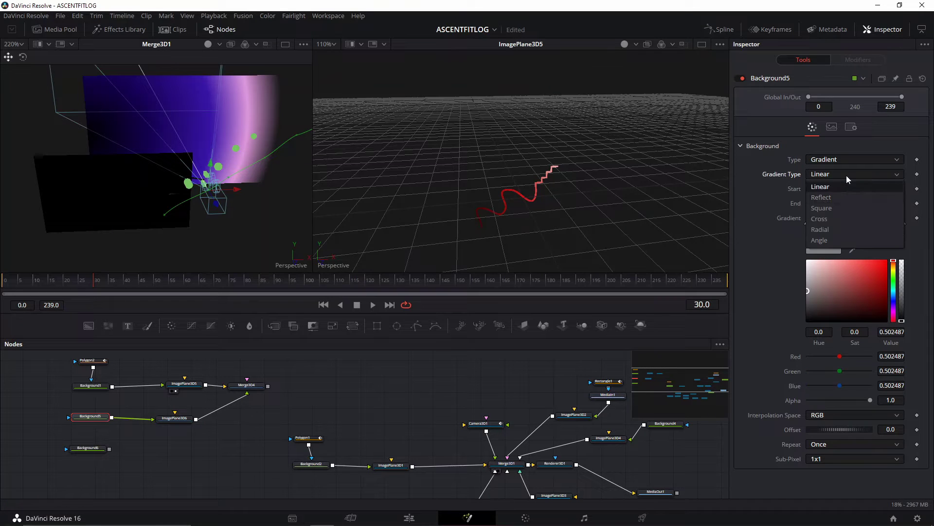
left_click(837, 229)
- Make Background5's middle gradient stop bright green (hue 0.264, saturation 0.892, value 0.976) and set the white end stop's alpha to about 0.669
left_click_drag(820, 295, 793, 344)
left_click(806, 224)
left_click(856, 224)
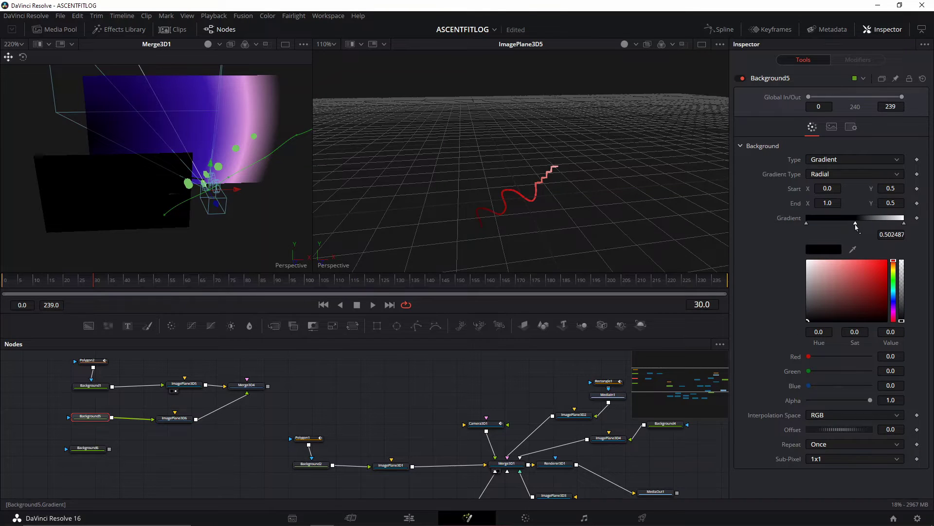
left_click_drag(893, 291, 878, 262)
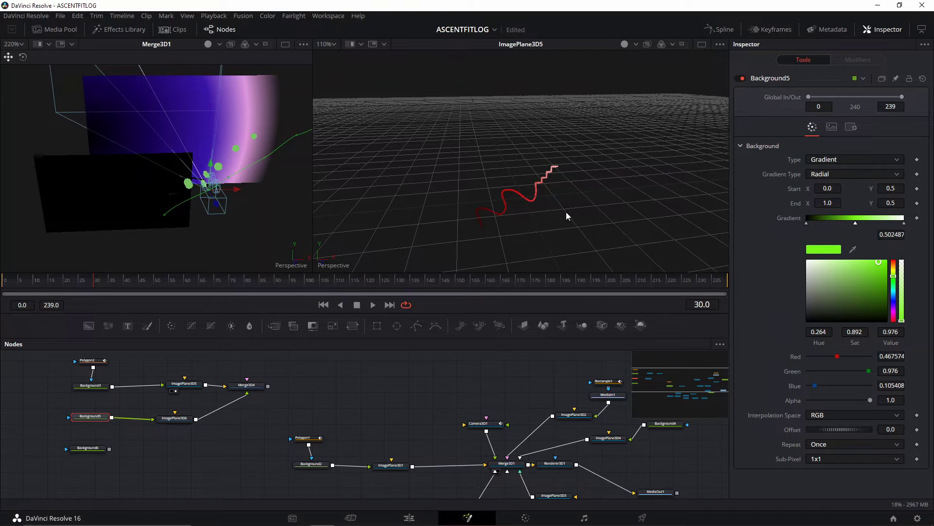
left_click(905, 224)
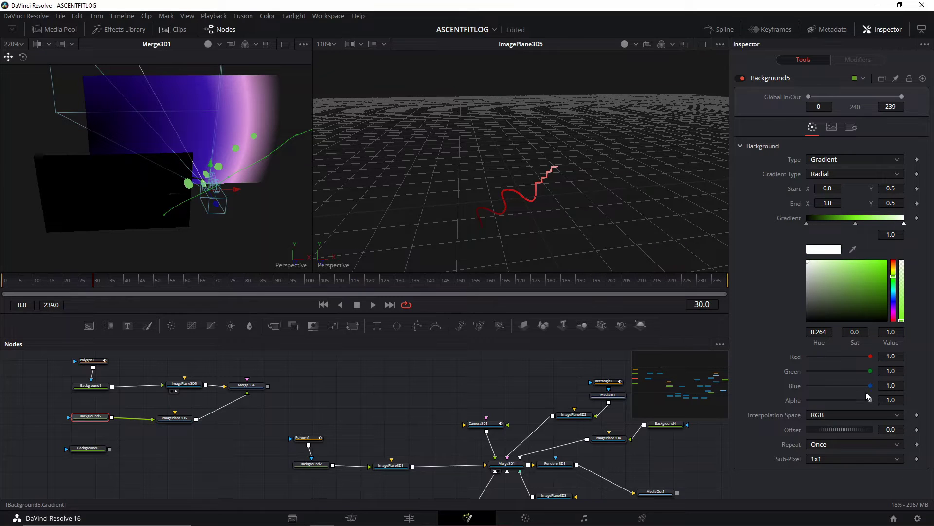
mouse_move(871, 399)
left_mouse_down()
mouse_move(841, 407)
mouse_move(851, 411)
left_mouse_up()
- Display ImagePlane3D6 in the second viewer and Merge3D4 in the first to inspect the green gradient plane
left_click_drag(516, 228, 527, 173)
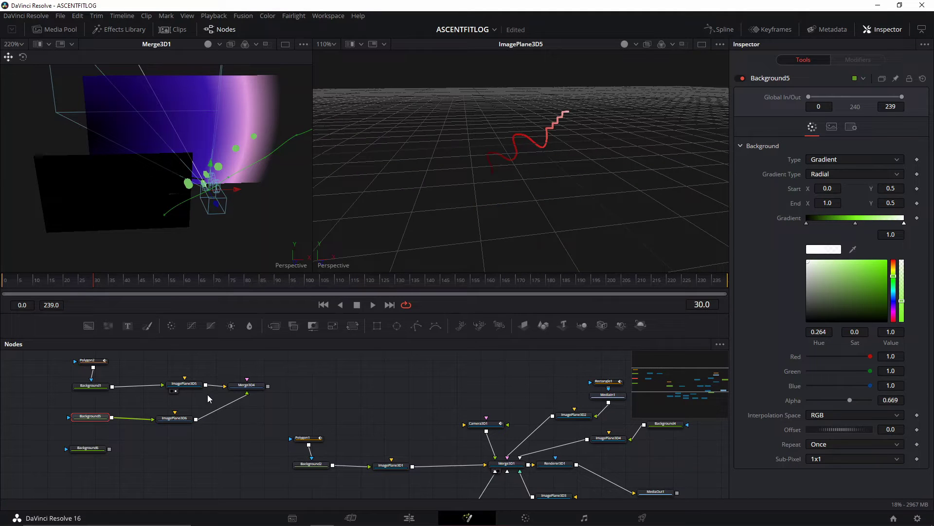
left_click(166, 425)
left_click(251, 387)
key("1")
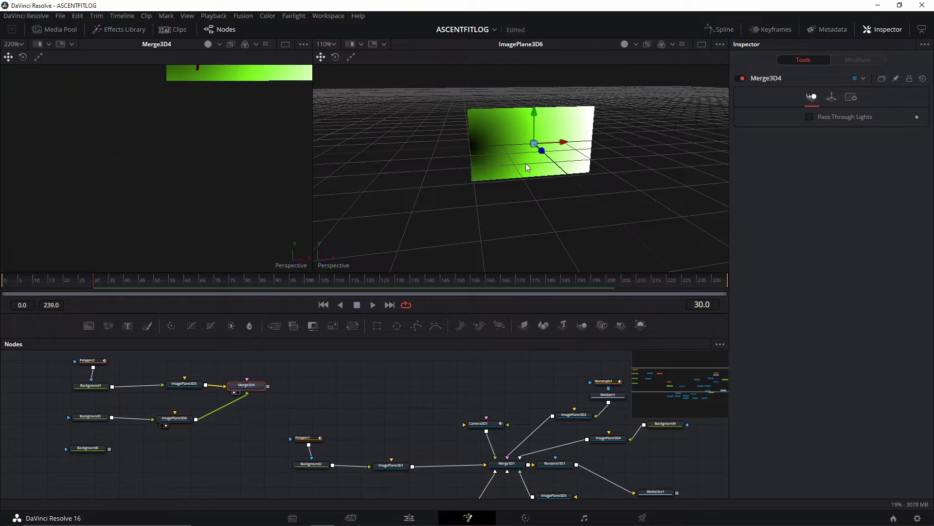
left_click_drag(497, 150, 584, 223)
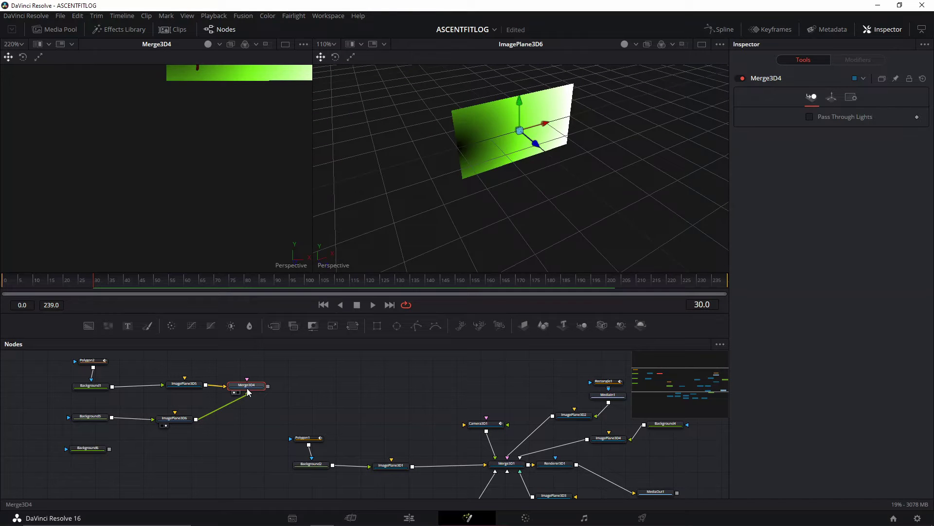
- Display Merge3D1 in the first viewer and Merge3D4 in the second
left_click(506, 463)
key("2")
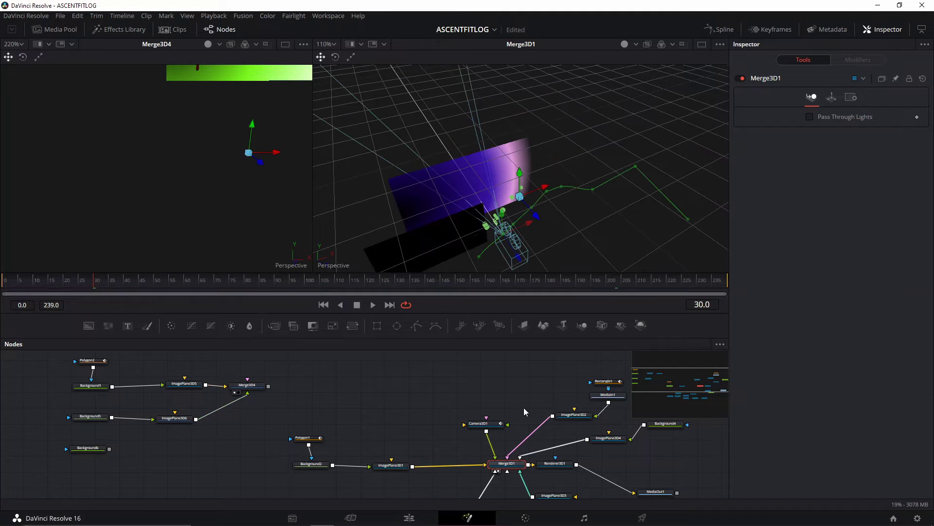
key("1")
left_click(247, 385)
key("2")
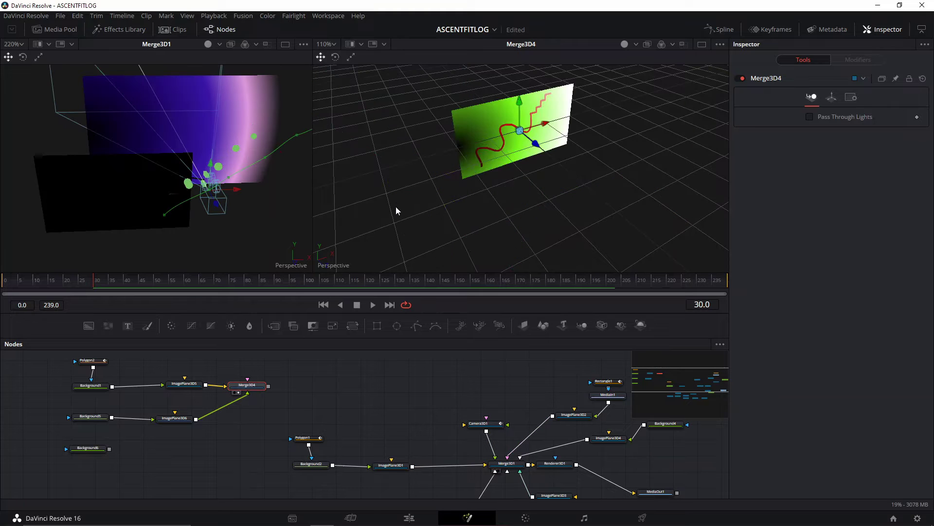
left_click_drag(487, 142, 475, 179)
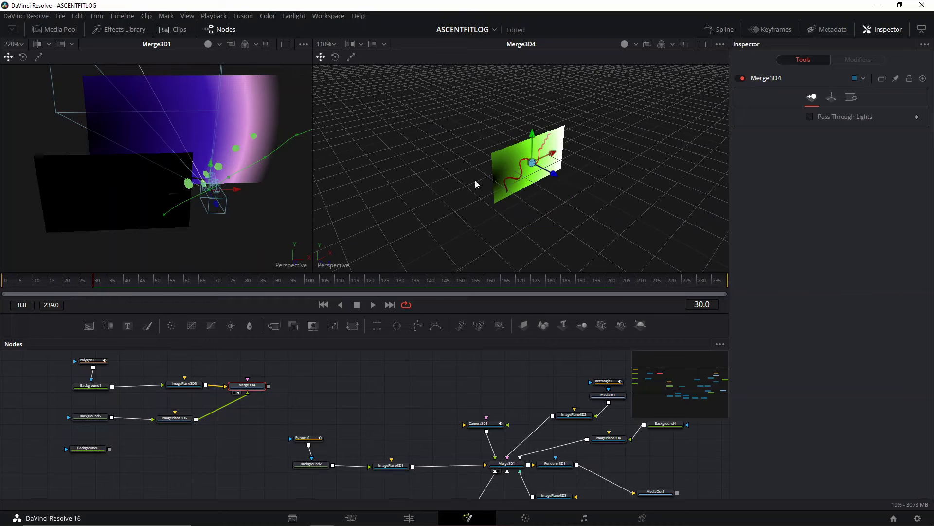
- Move Background5's gradient start to about X 0.033, Y 0.123, and shift the black stop inward and the green stop to about 0.84
left_click(168, 419)
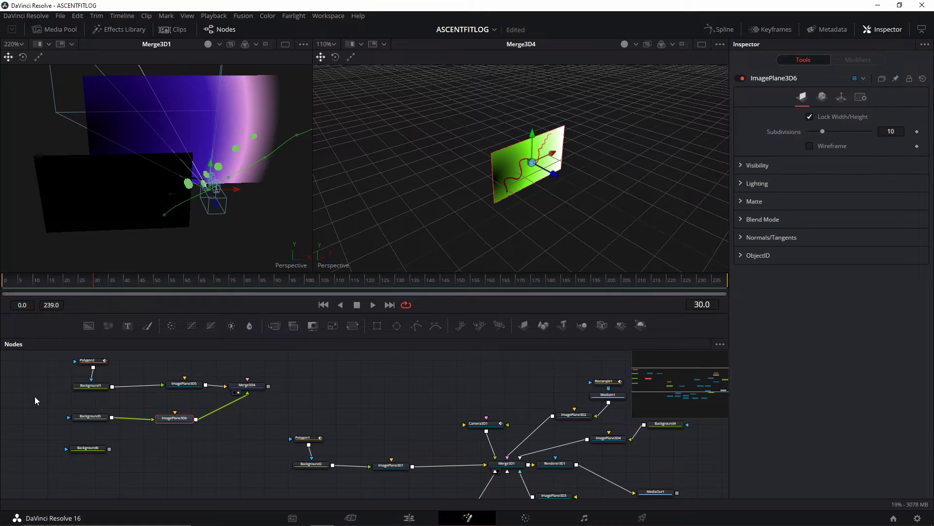
left_click(90, 416)
left_click_drag(537, 188, 499, 182)
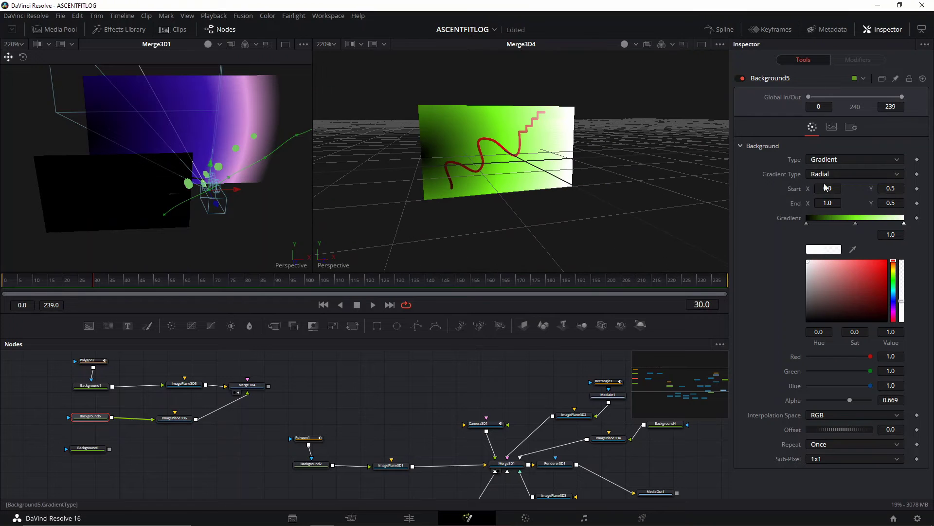
left_click_drag(826, 187, 747, 188)
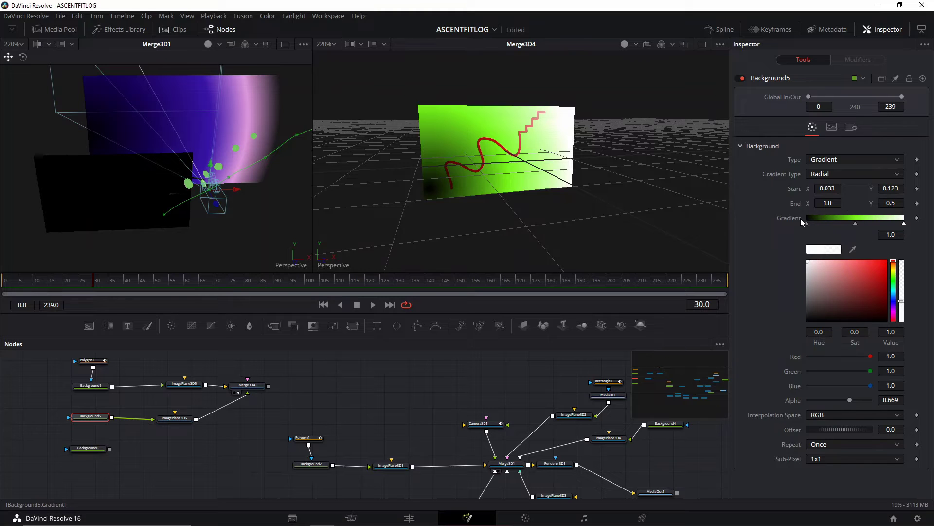
left_click_drag(807, 224, 884, 226)
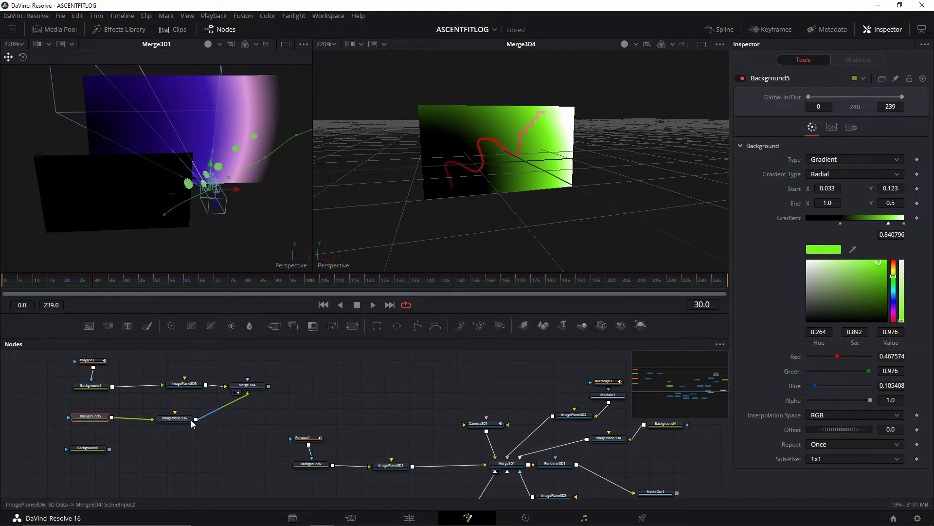
- Push ImagePlane3D6 behind the trail line to about Z -0.39 and enlarge it to a scale of 1.3
left_click(174, 418)
left_click_drag(517, 159, 486, 146)
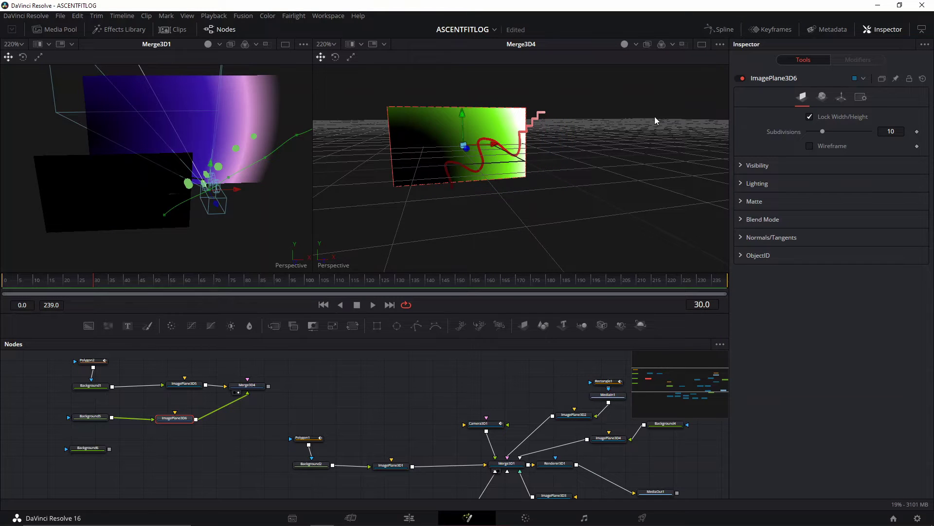
left_click(823, 97)
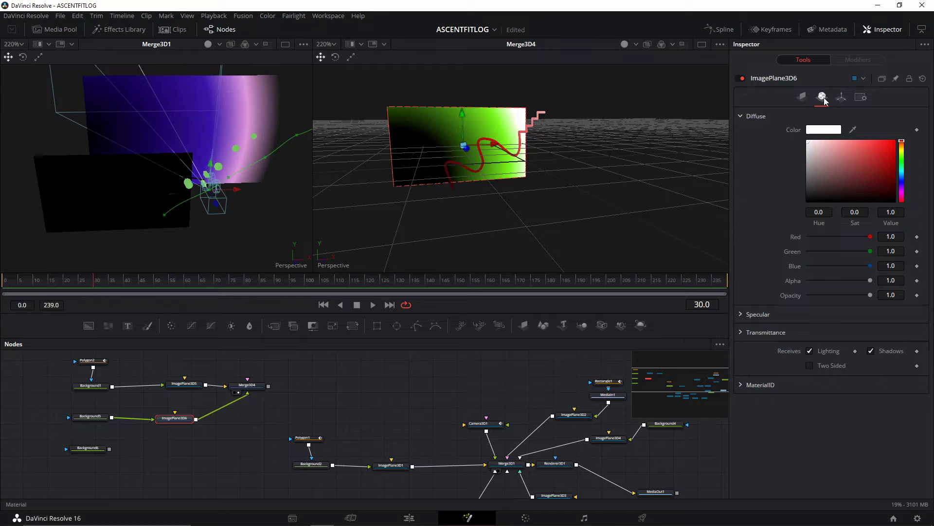
left_click(842, 97)
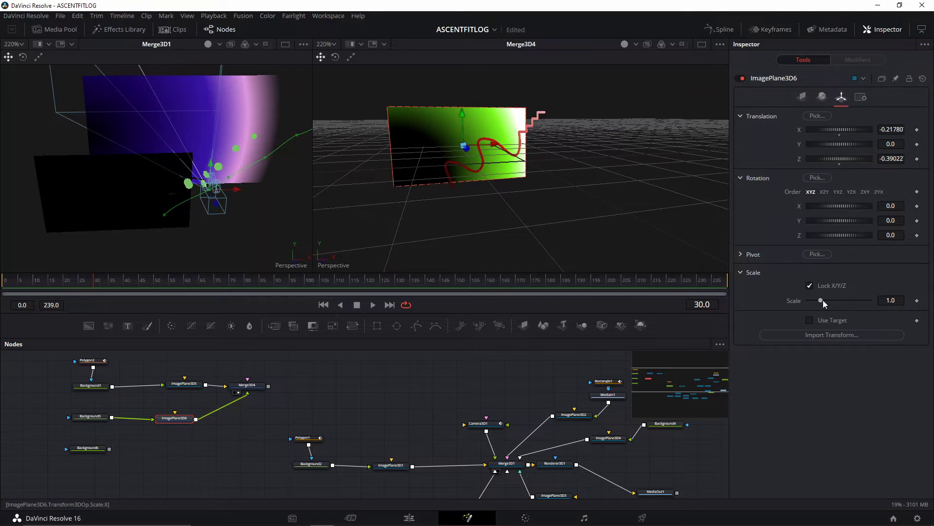
mouse_move(823, 300)
left_mouse_down()
mouse_move(836, 297)
mouse_move(825, 299)
left_mouse_up()
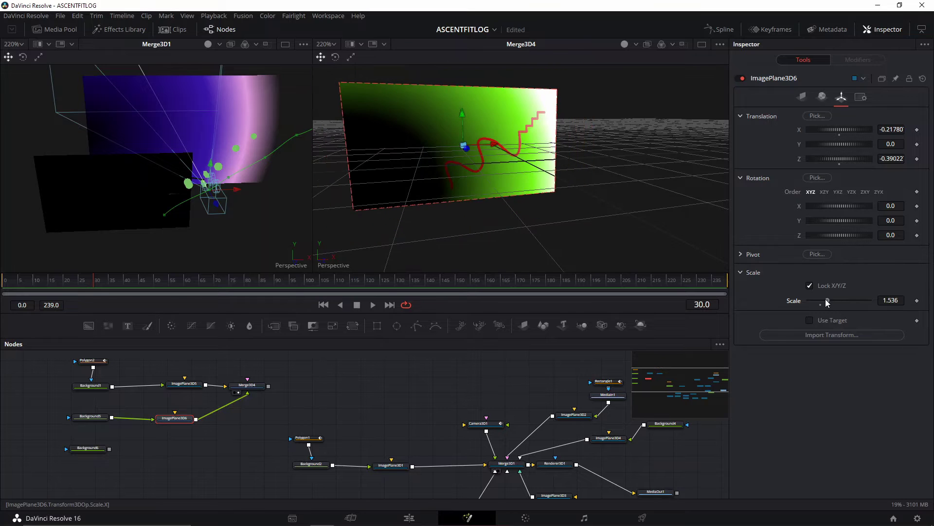
- Shift ImagePlane3D6 along X to about -0.159 behind the trail line, and move the playhead to frame 33
left_click_drag(644, 202, 536, 159)
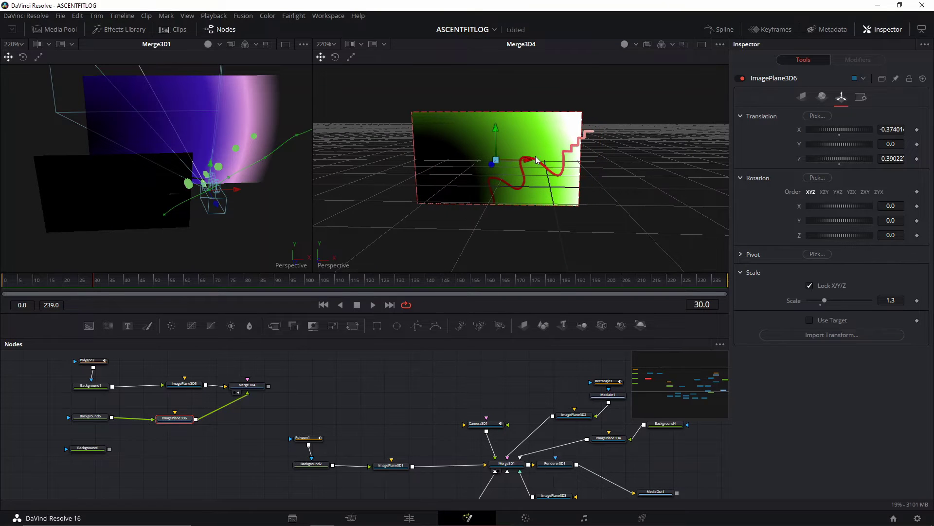
left_click_drag(607, 140, 583, 148)
scroll(564, 150, "up", 2)
left_click_drag(183, 160, 144, 182)
left_click_drag(558, 208, 560, 155)
scroll(416, 220, "down", 1)
left_click_drag(83, 285, 101, 278)
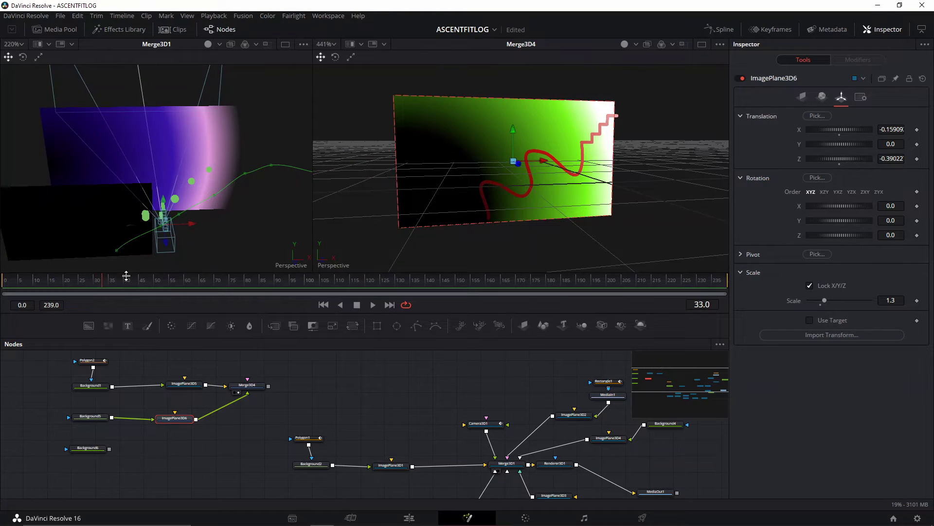
left_click(83, 450)
left_click_drag(430, 220, 473, 234)
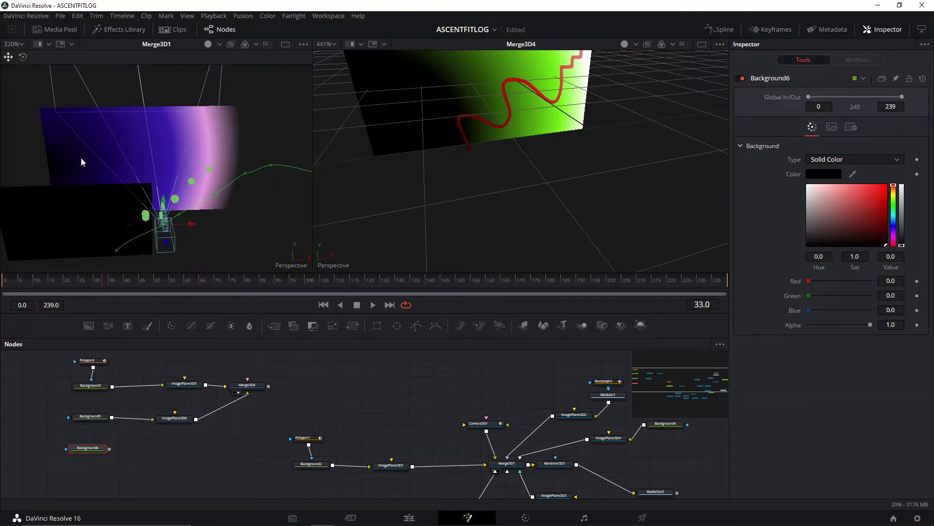
left_click_drag(453, 92, 477, 200)
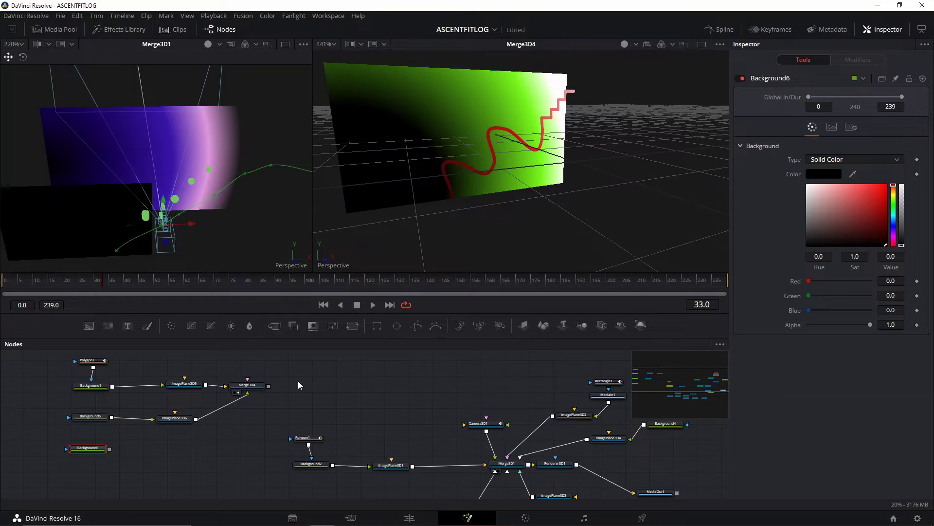
- Add a Shape 3D node above the trail branch and set its shape to Cube
scroll(298, 380, "up", 2)
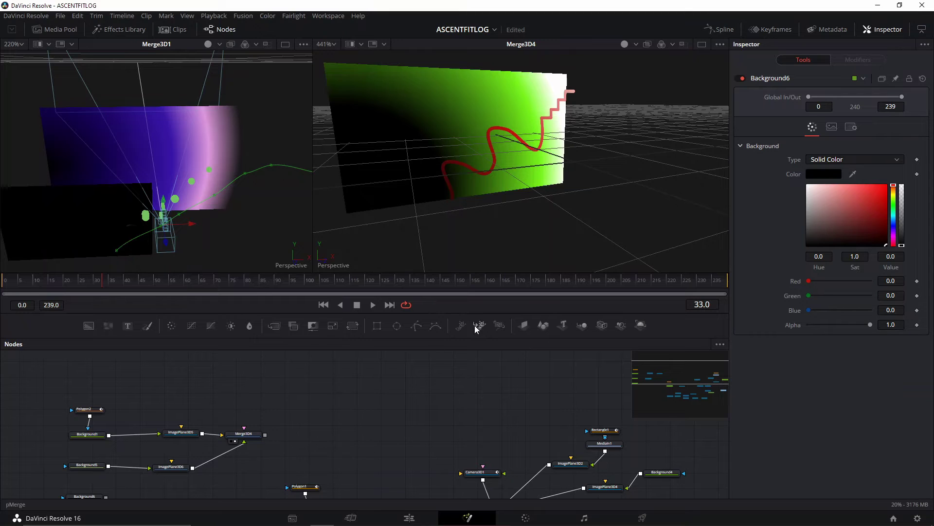
left_click(550, 328)
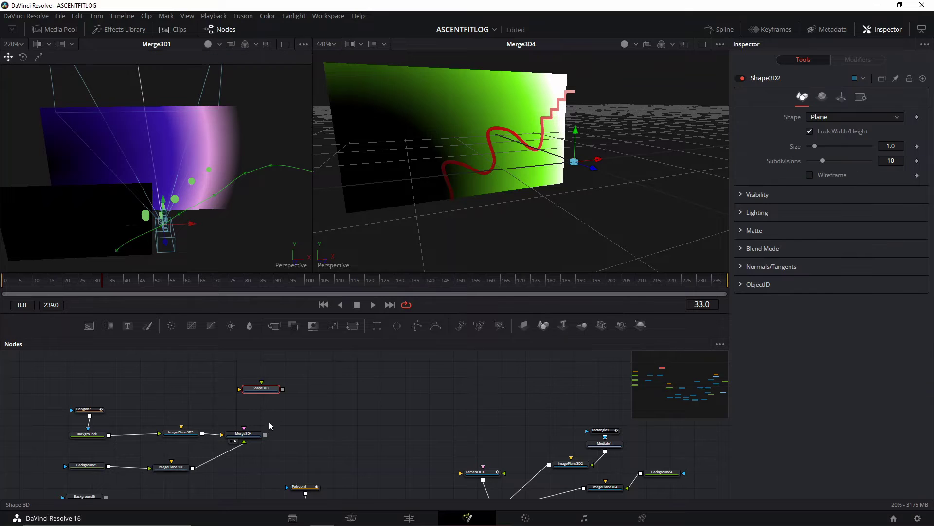
left_click(833, 117)
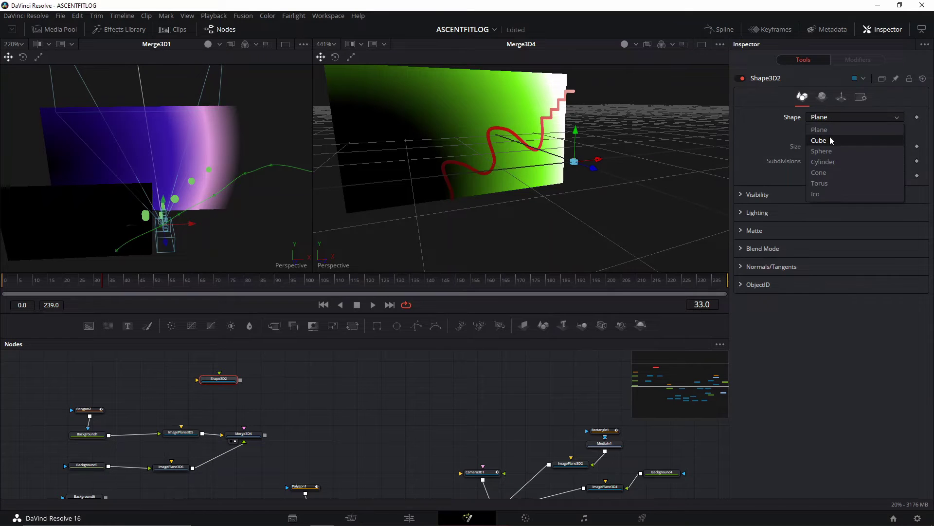
left_click(819, 140)
- Connect a new Merge 3D after Shape3D2 and space the two nodes apart
left_click_drag(229, 380, 269, 424)
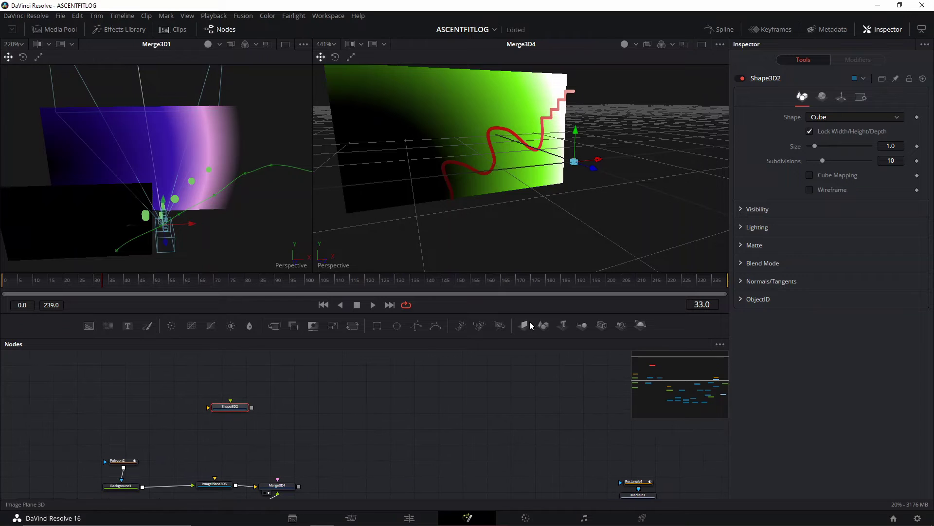
left_click(586, 325)
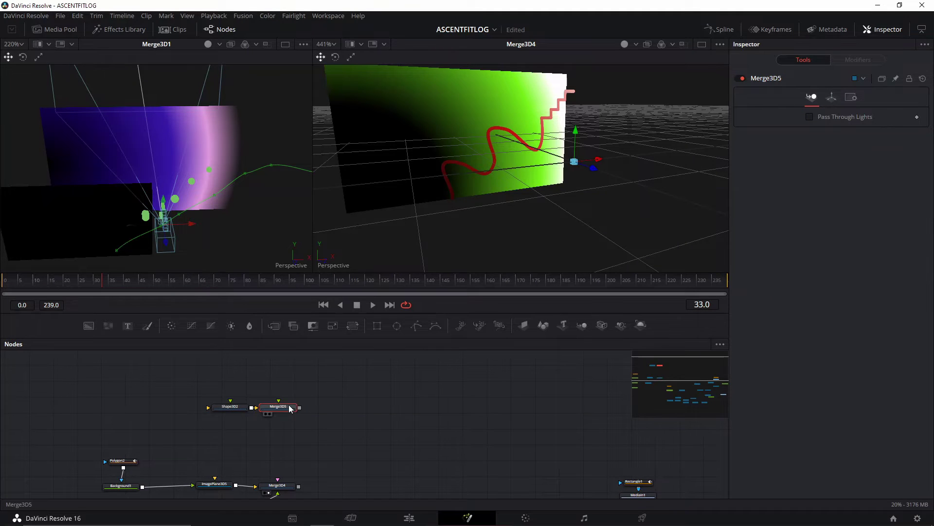
left_click_drag(243, 407, 175, 397)
left_click_drag(295, 415, 239, 402)
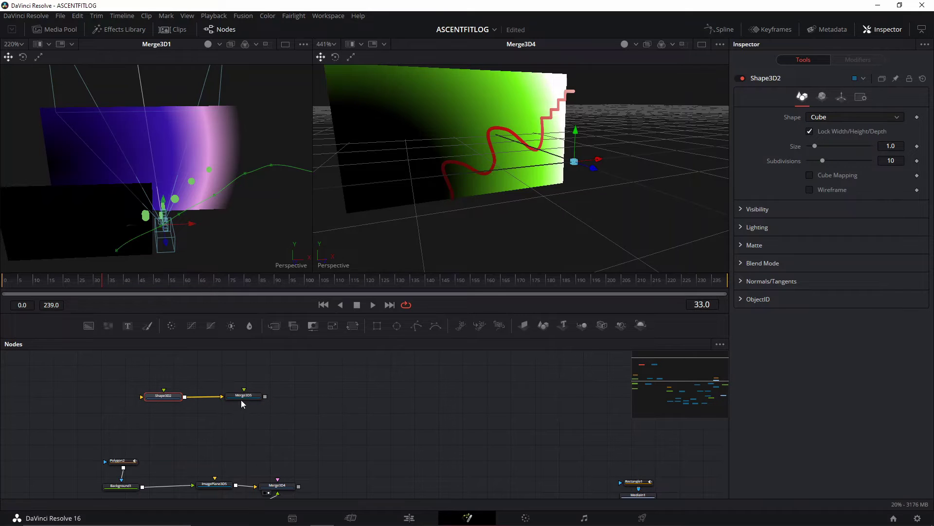
- Show Merge3D5 in the second viewer and scale it down to about 0.316
left_click(241, 399)
key("2")
scroll(485, 150, "up", 2)
scroll(520, 173, "down", 5)
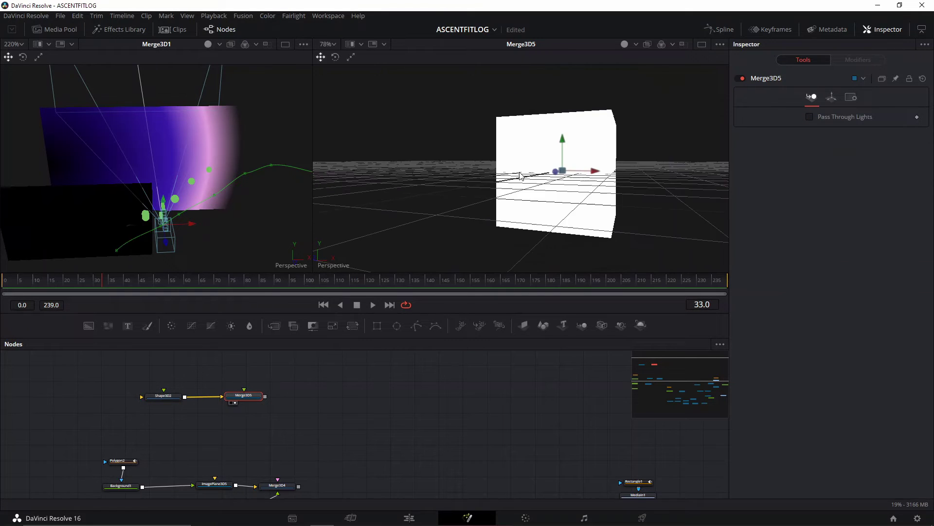
left_click_drag(521, 175, 670, 204)
left_click(832, 97)
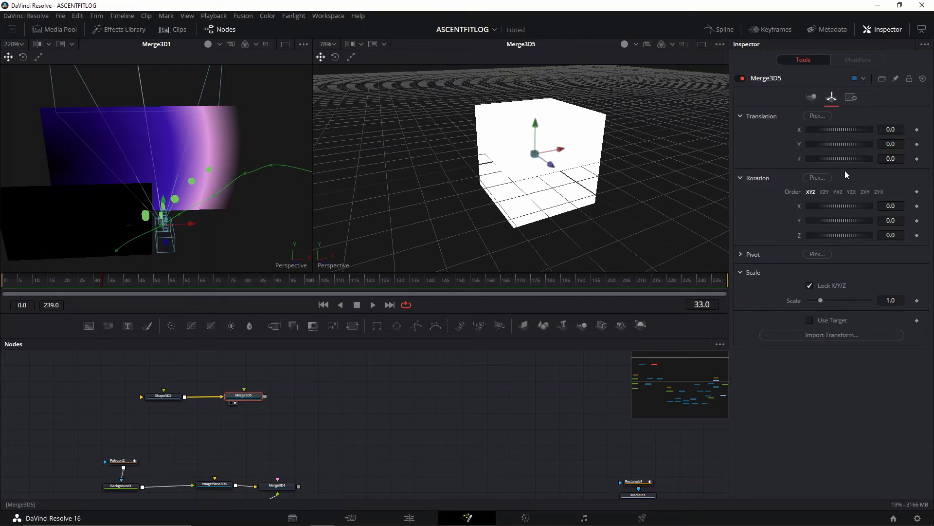
left_click_drag(816, 299, 810, 302)
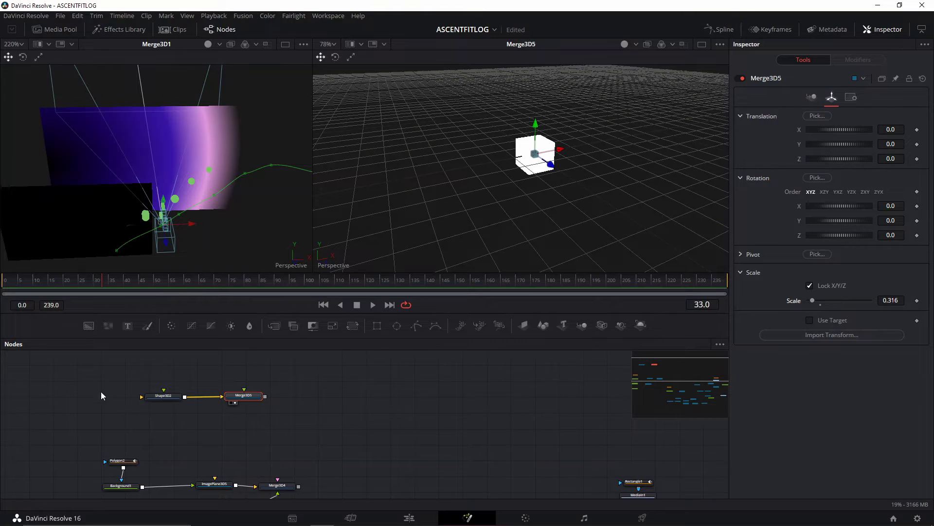
- Duplicate the Shape3D2 cube and merge the copy with the original ahead of Merge3D5
left_click_drag(150, 398, 148, 381)
key("ctrl+c")
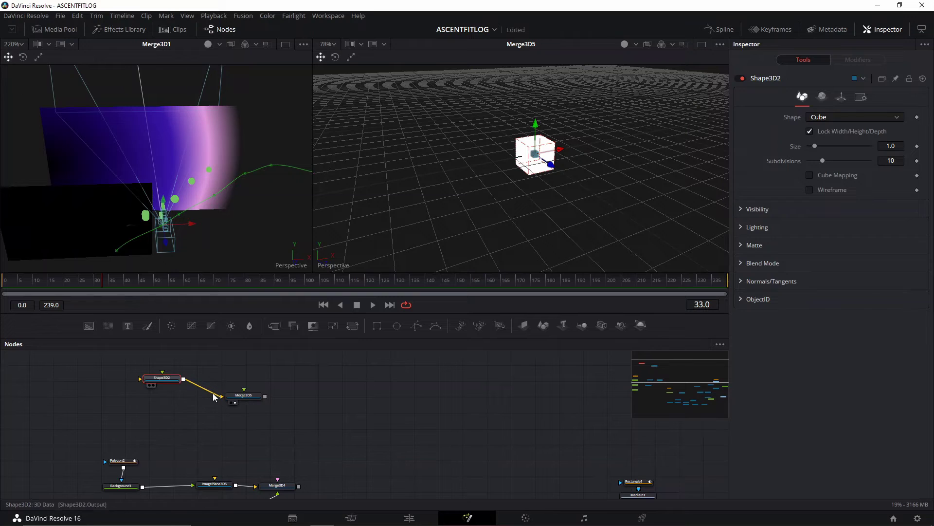
key("ctrl+v")
left_click(166, 398)
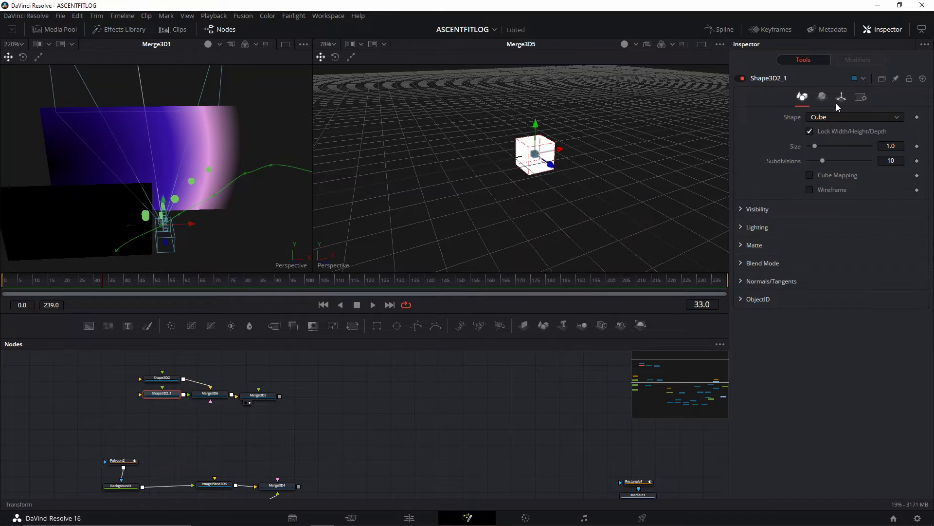
- Change the copied shape to a Sphere and scale it to about 0.473
left_click(829, 116)
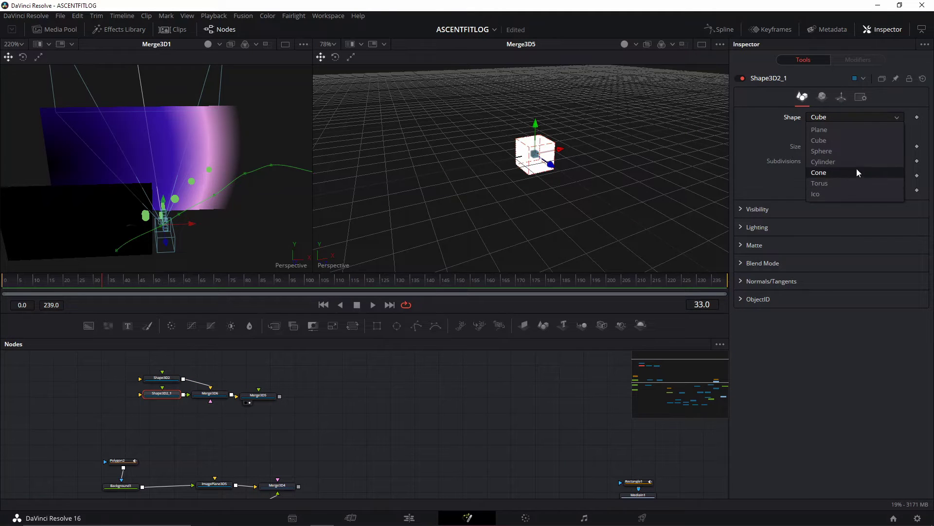
left_click(862, 150)
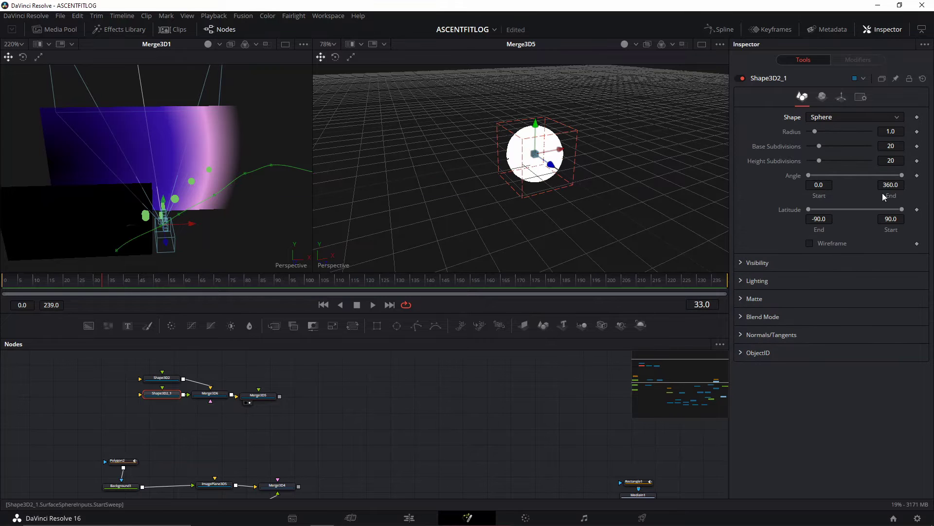
left_click(844, 99)
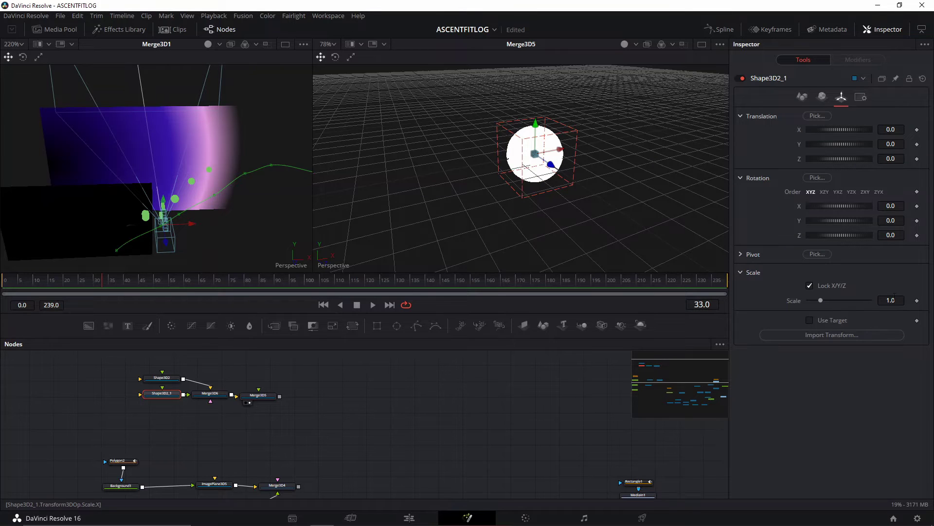
left_click_drag(821, 300, 814, 301)
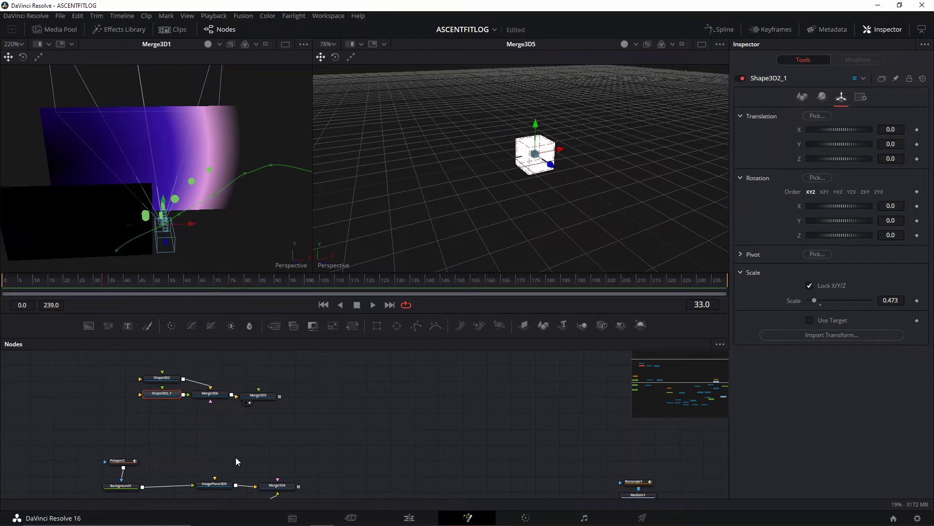
- Connect Merge3D5 into Merge3D4 and show Merge3D4 in the second viewer
left_click_drag(280, 396, 281, 487)
left_click(277, 486)
key("2")
scroll(278, 485, "down", 1)
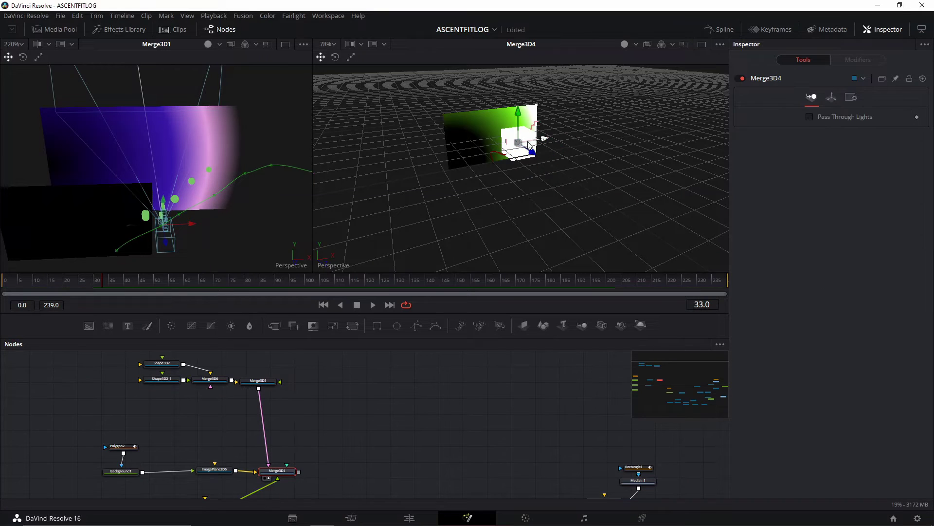
scroll(500, 170, "up", 10)
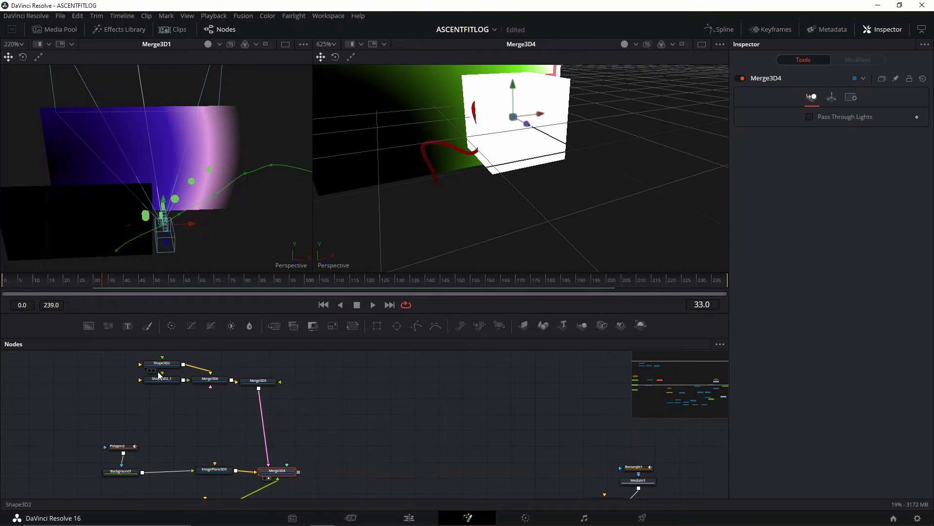
- Scale the Shape3D2 cube to about 0.259 and move it beside the trail line at about X -0.743, Y -0.022, Z 0.057
left_click(174, 364)
left_click_drag(205, 362, 231, 377)
left_click(840, 97)
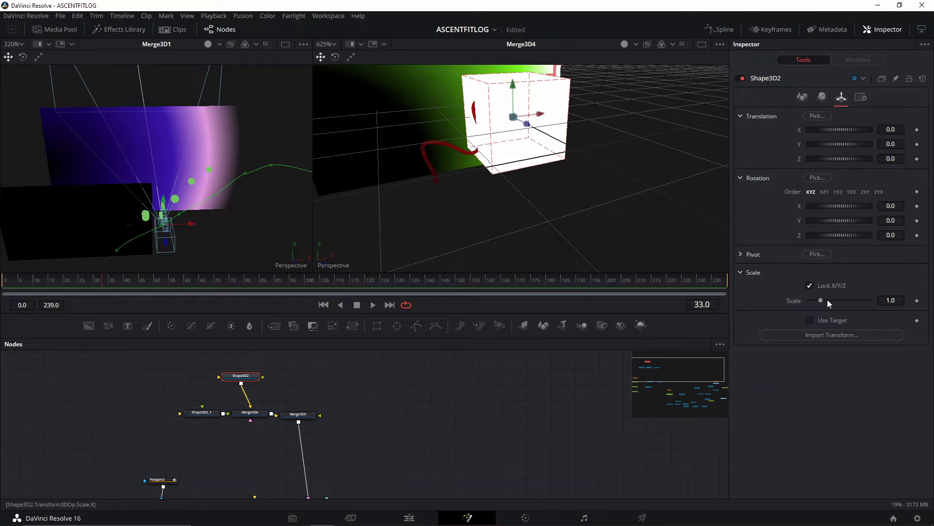
left_click_drag(820, 301, 811, 300)
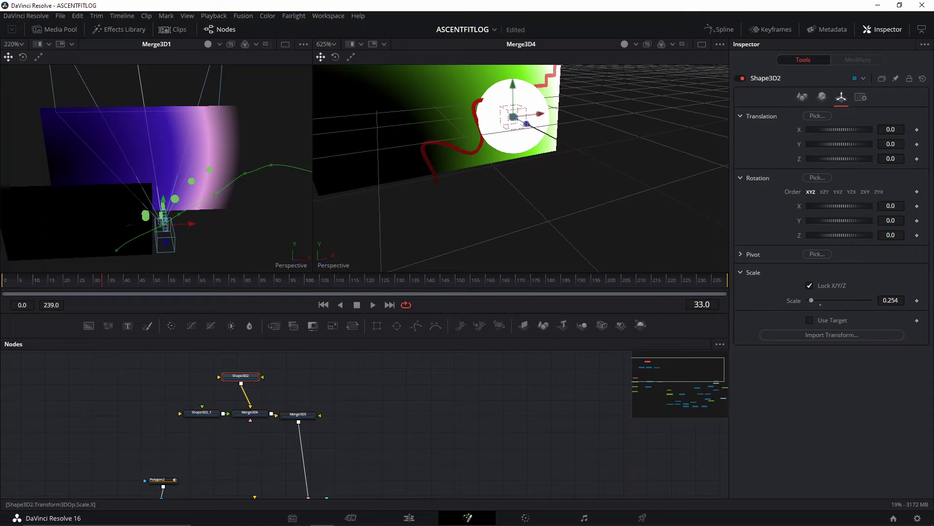
left_click_drag(540, 114, 544, 243)
scroll(544, 244, "down", 5)
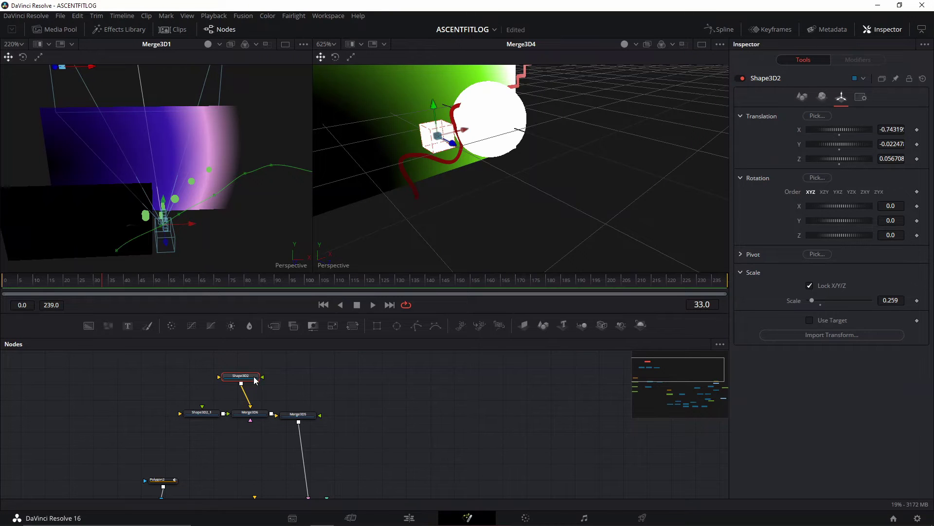
- Scale the sphere to about 0.178 and place it at about X -0.145, Y -0.146, Z -0.044 beside the trail line
left_click(188, 413)
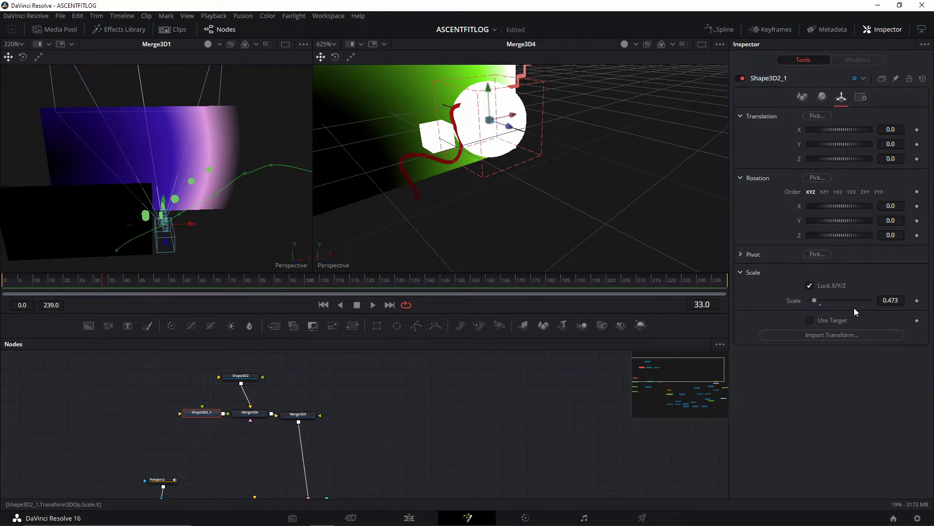
left_click_drag(814, 300, 811, 300)
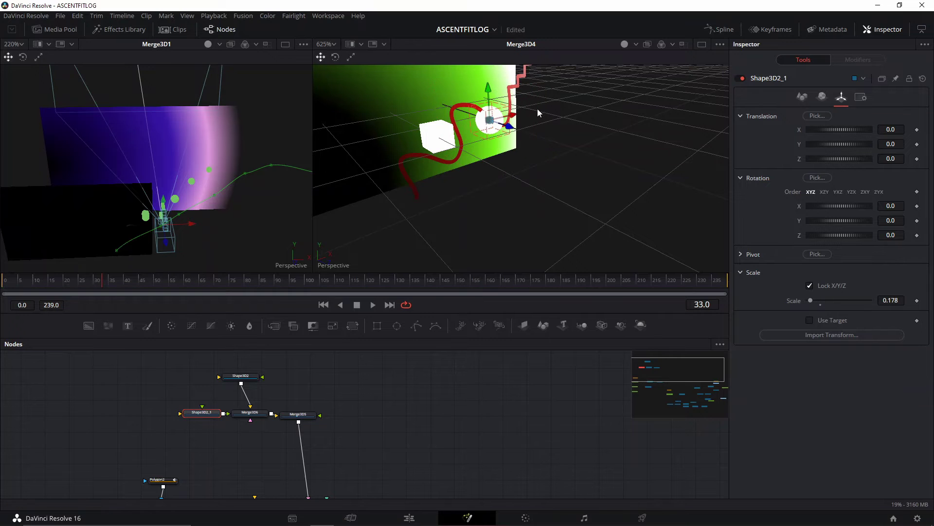
left_click_drag(485, 120, 479, 131)
left_click_drag(555, 204, 534, 170)
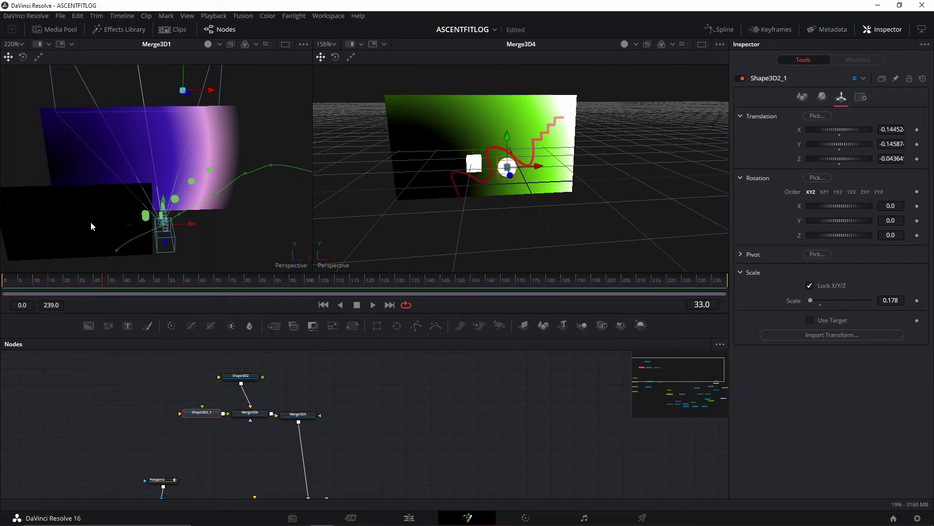
- Play the animation from the start to review the trail line with the shapes, stopping at frame 45
left_click_drag(53, 280, 42, 287)
left_click(5, 290)
key("space")
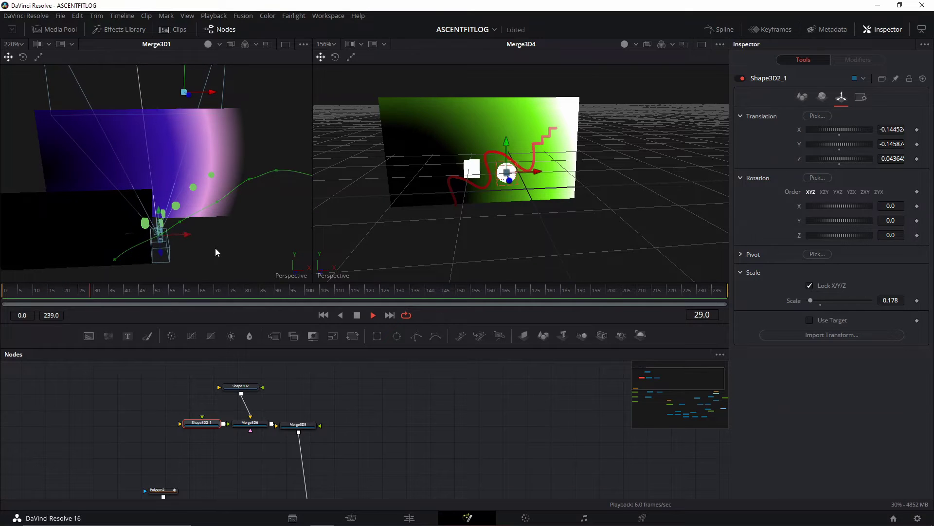
key("space")
left_click_drag(493, 159, 364, 206)
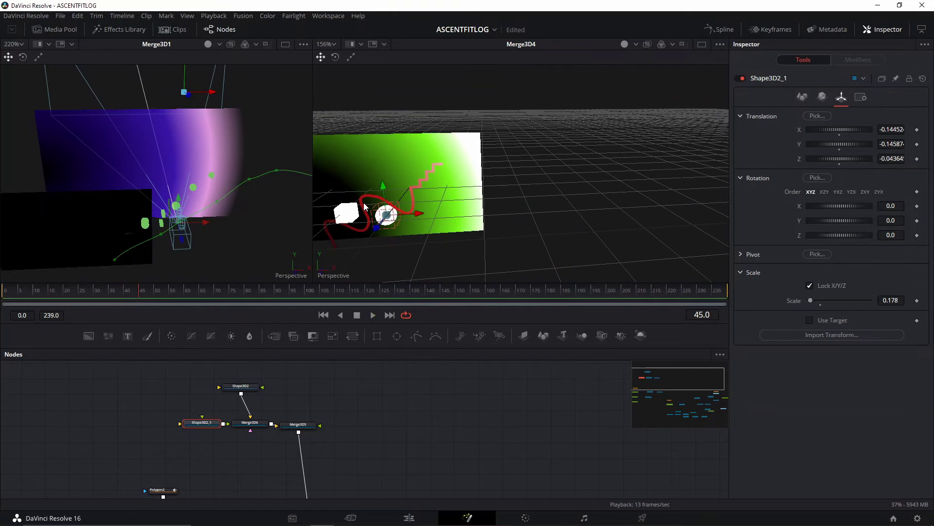
- Show Polygon2 in the first viewer and extend the end of its stepped path horizontally to about X 0.984, Y 0.928
left_click_drag(170, 404, 158, 265)
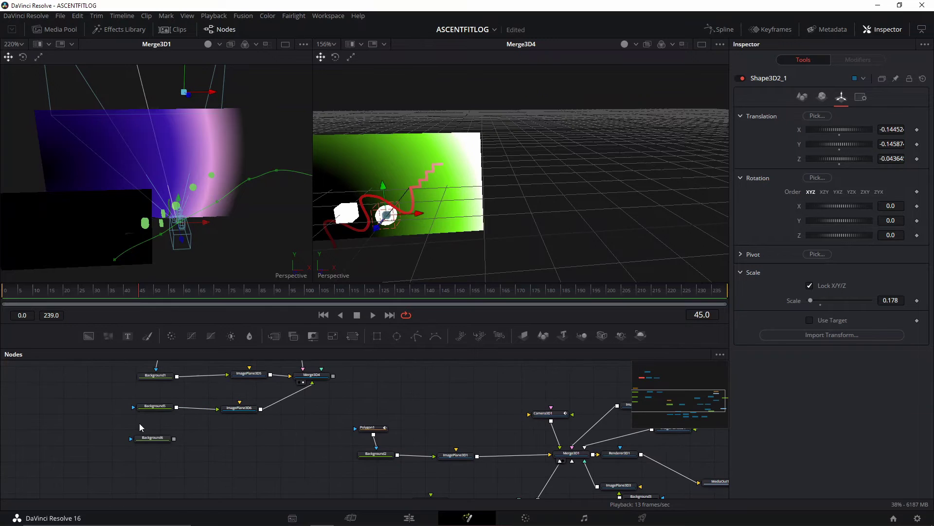
left_click(163, 379)
left_click_drag(168, 387, 174, 393)
left_click(416, 335)
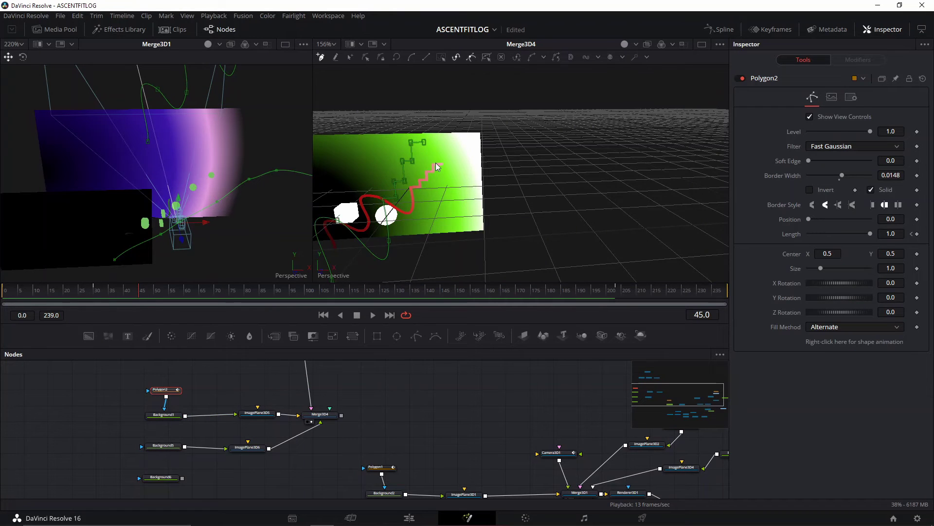
scroll(436, 166, "up", 3)
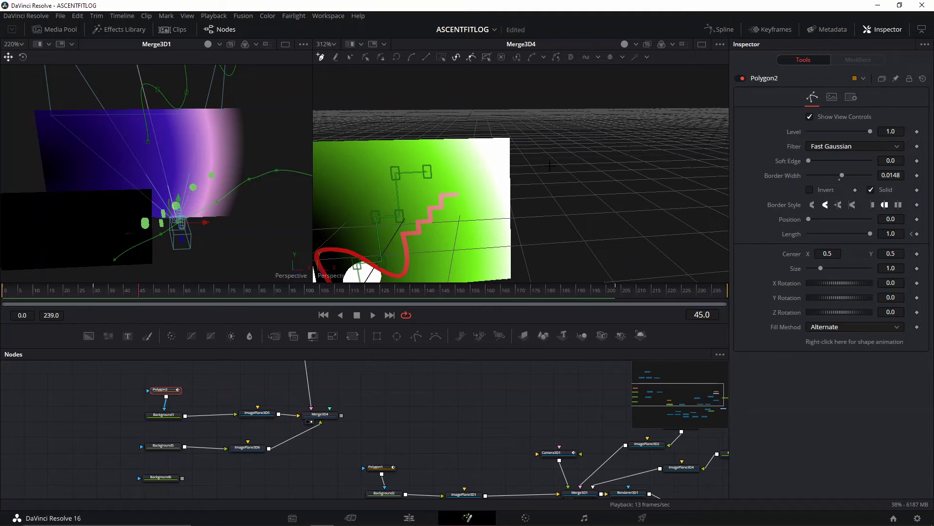
key("ctrl+a")
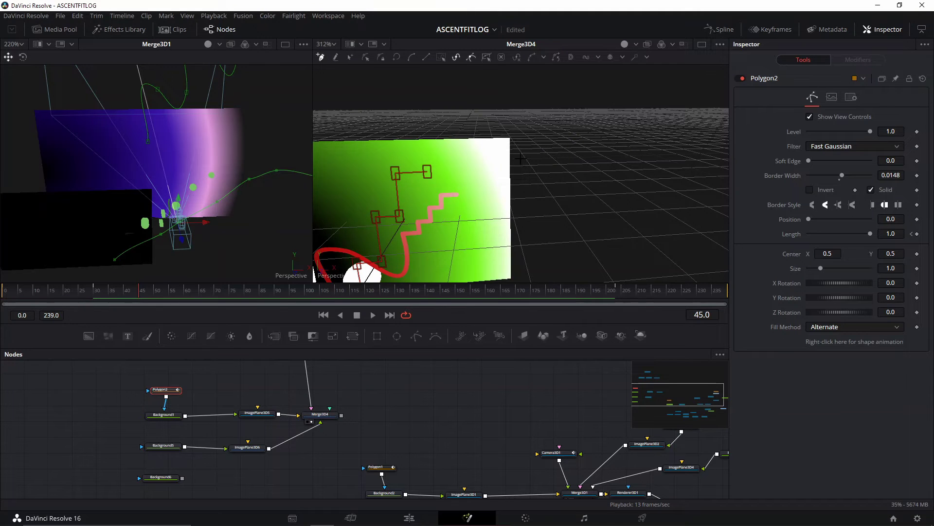
key("1")
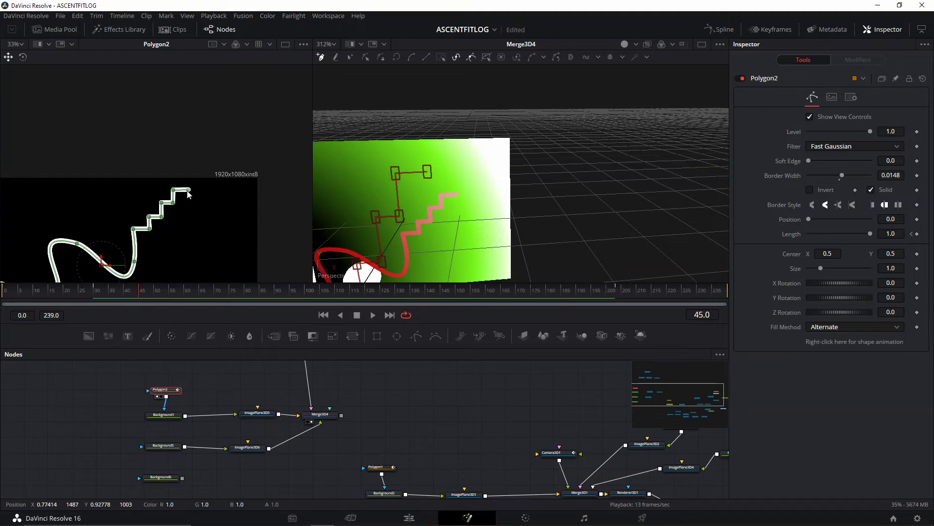
left_click(187, 191)
left_click_drag(188, 190, 253, 193)
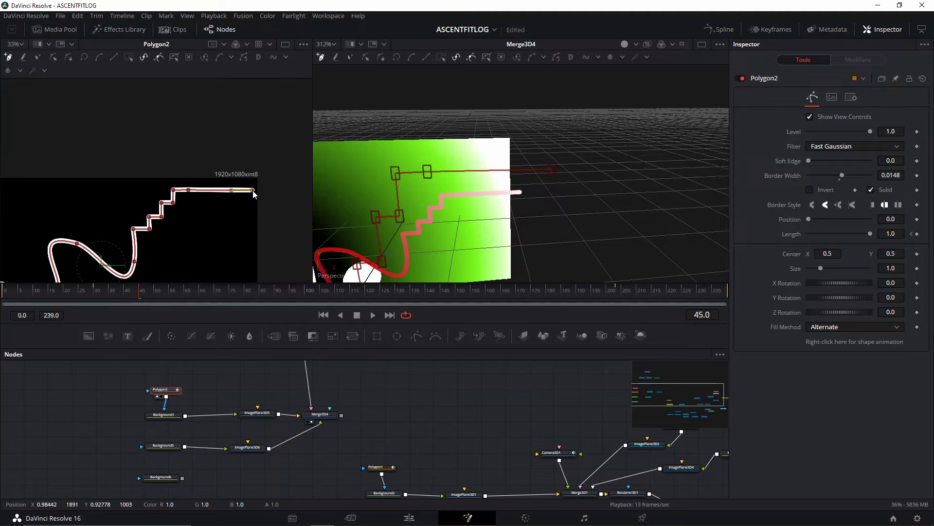
- Bring Merge3D1 back into the first viewer and reframe both 3D scenes
left_click(319, 415)
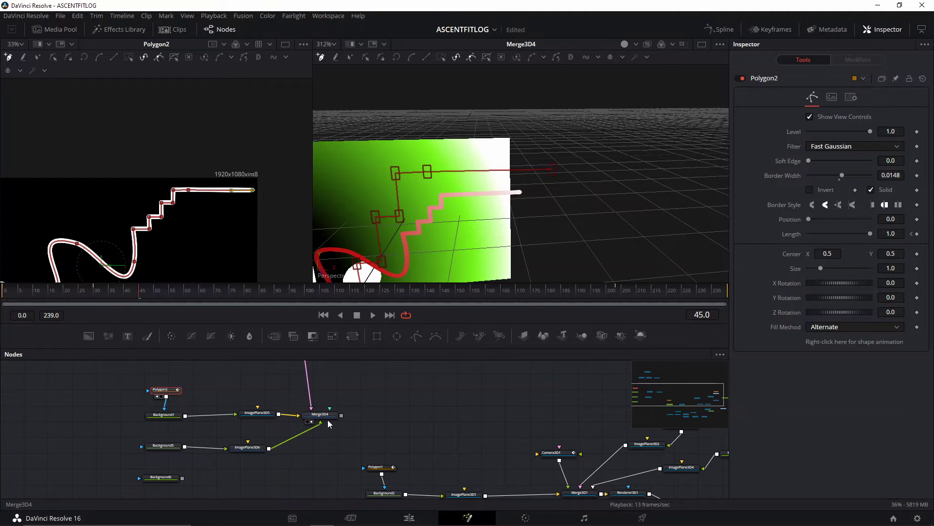
left_click_drag(471, 450, 441, 417)
left_click(550, 462)
key("1")
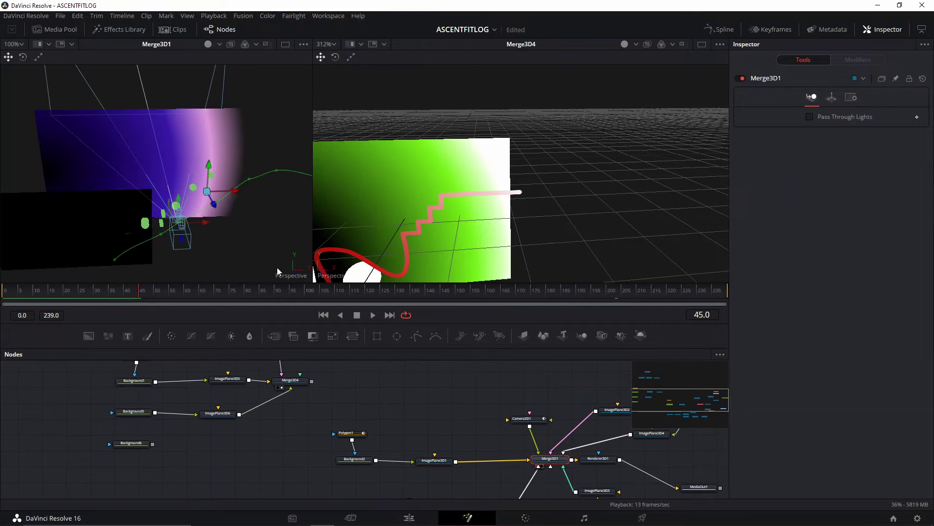
left_click_drag(151, 156, 178, 182)
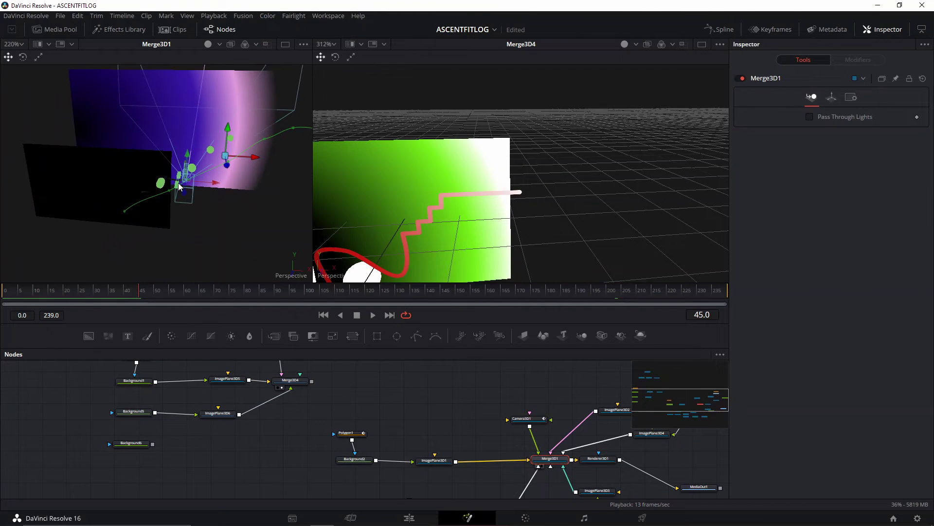
left_click_drag(381, 207, 362, 128)
scroll(486, 195, "down", 3)
- Add the ASCENTFIT[1-1].png logo from the media pool as an input node beside the shapes branch
left_click_drag(303, 429, 253, 523)
left_click(287, 457)
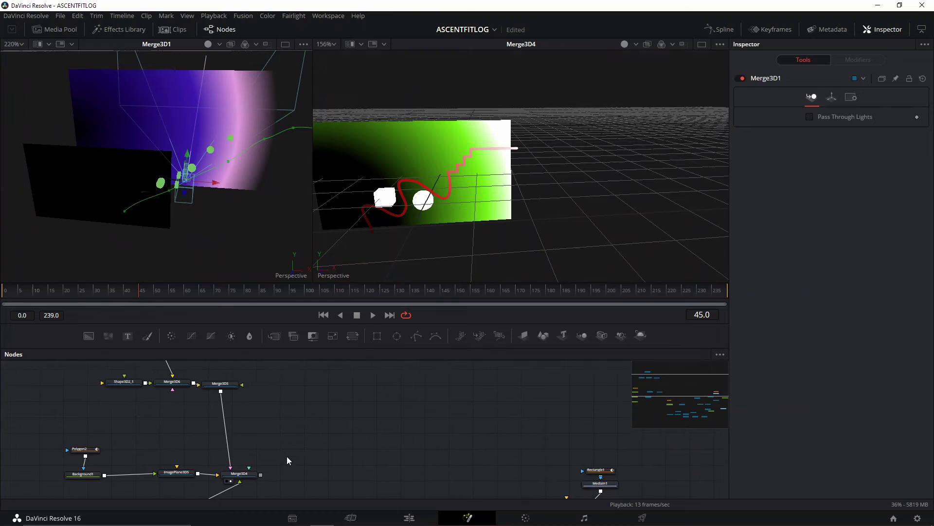
left_click_drag(287, 457, 294, 390)
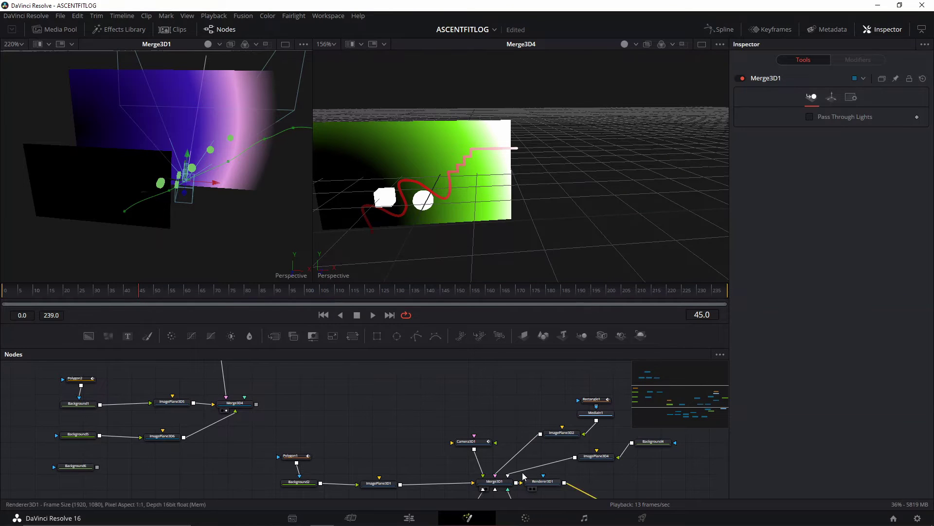
scroll(522, 472, "right", 3)
scroll(537, 451, "up", 1)
left_click(72, 31)
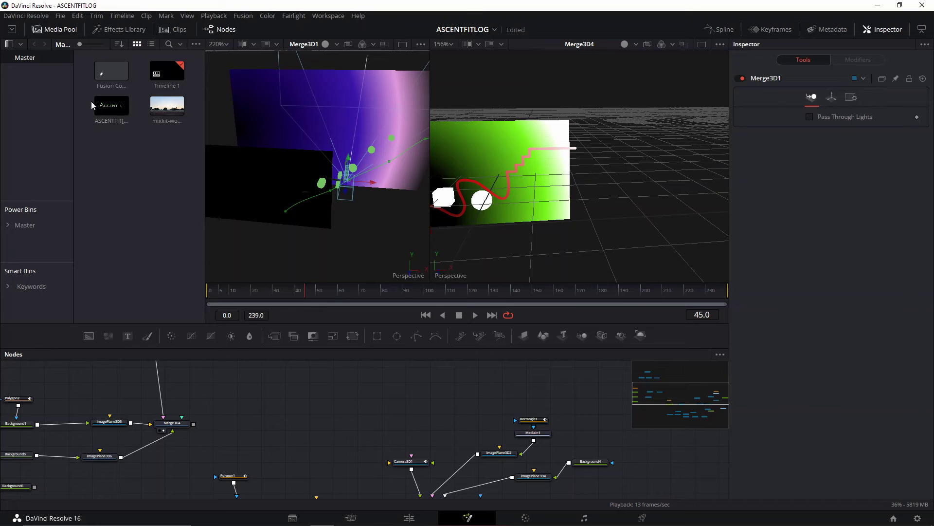
left_click(73, 32)
left_click(73, 32)
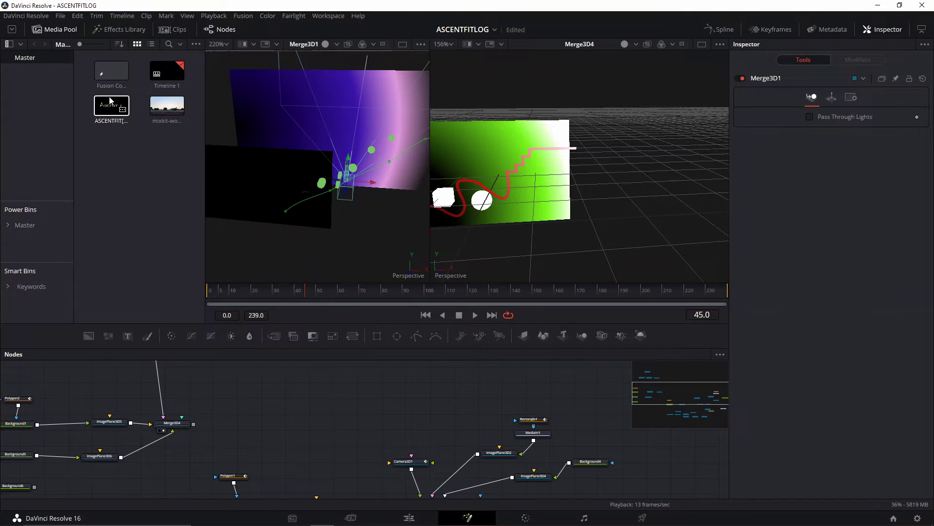
left_click_drag(110, 101, 246, 393)
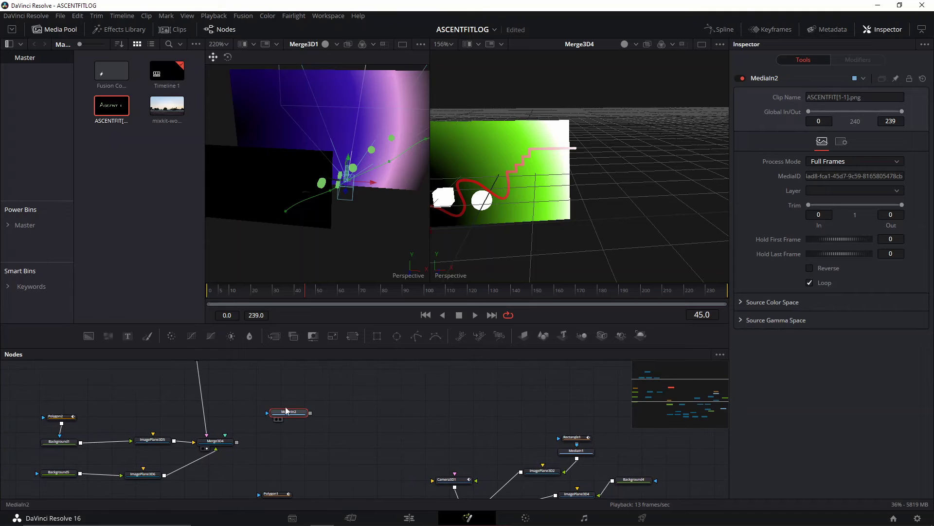
left_click(74, 30)
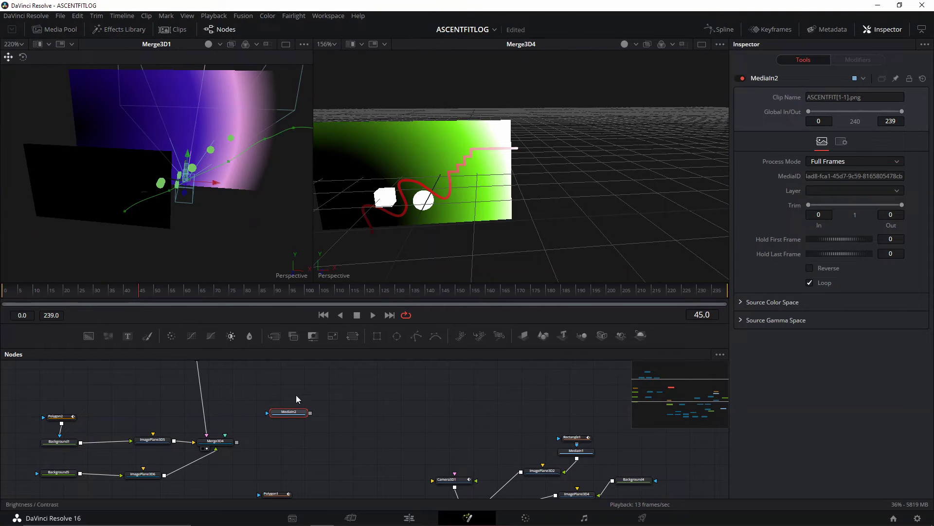
left_click_drag(319, 400, 357, 383)
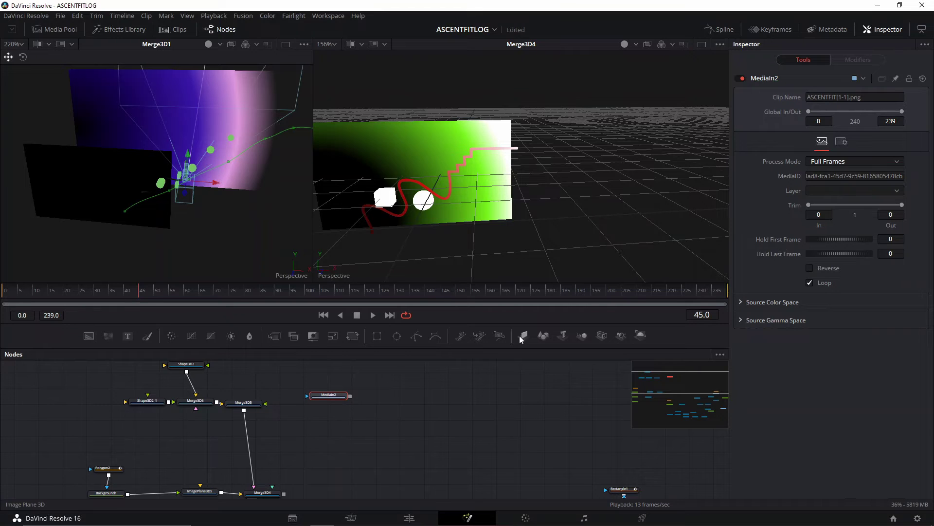
- Feed the MediaIn2 logo into a new Image Plane 3D node and connect that node to Merge3D4
left_click_drag(368, 399, 269, 499)
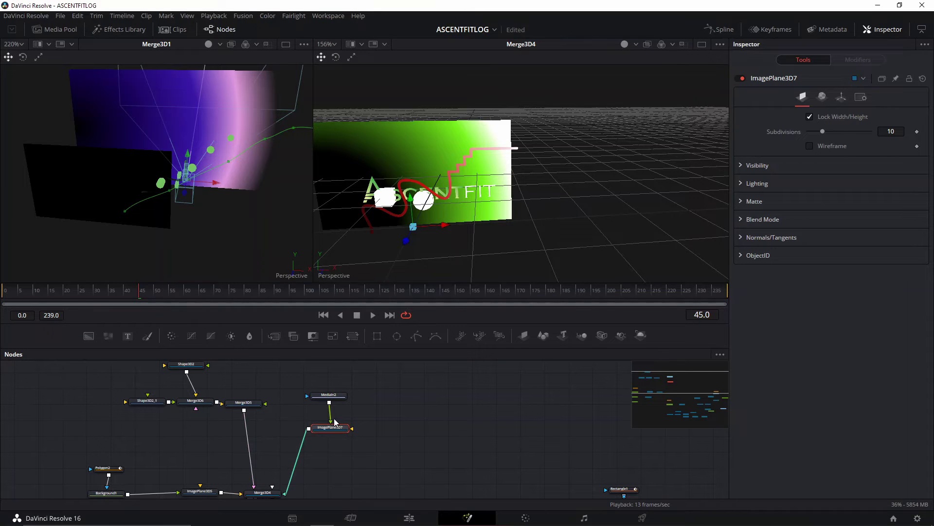
left_click(329, 396)
left_click(433, 220)
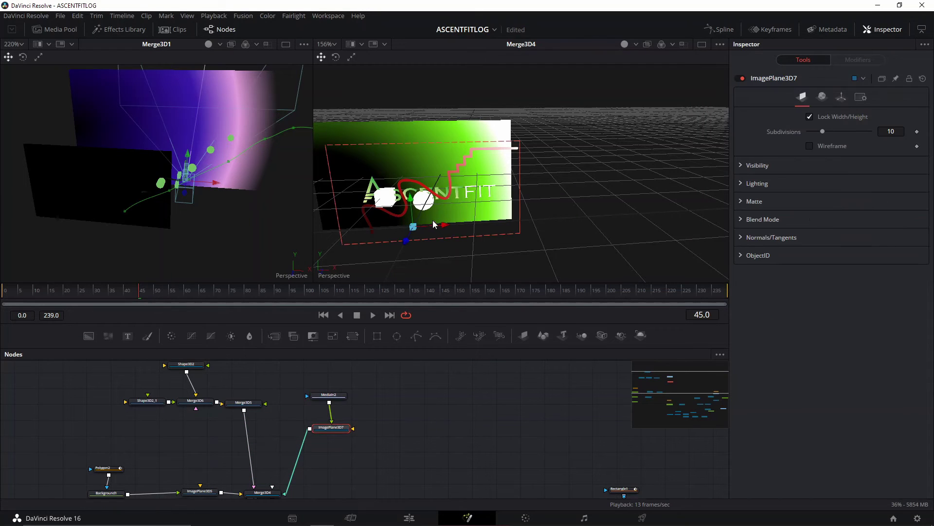
- Move the logo's image plane beyond the right edge of the green background, lining the logo up with the trail line's end
left_click_drag(453, 225, 622, 117)
left_click_drag(519, 169, 496, 171)
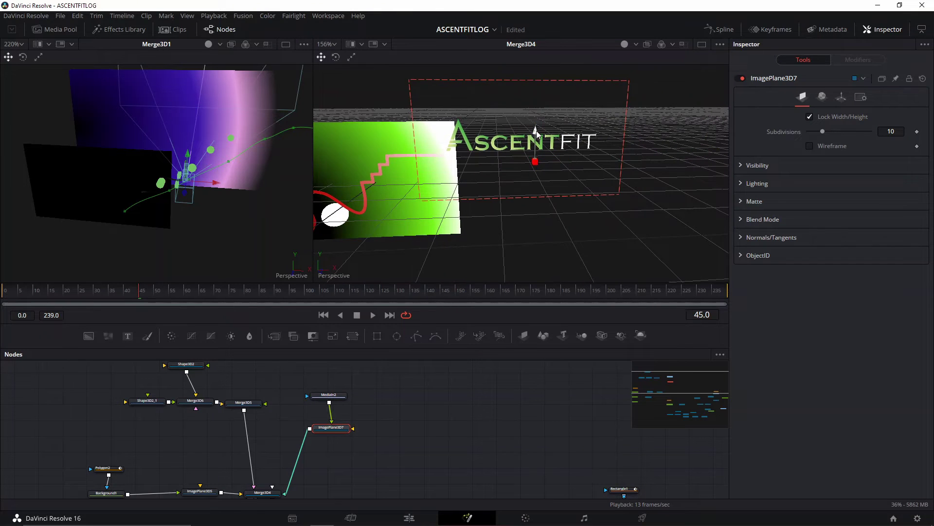
left_click_drag(538, 131, 503, 217)
left_click_drag(614, 149, 506, 182)
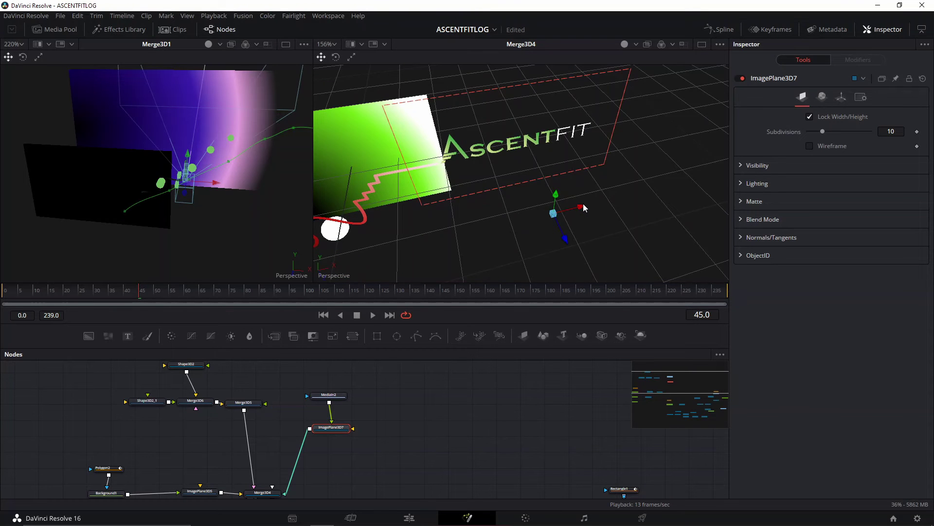
left_click_drag(583, 205, 574, 209)
left_click_drag(451, 171, 412, 142)
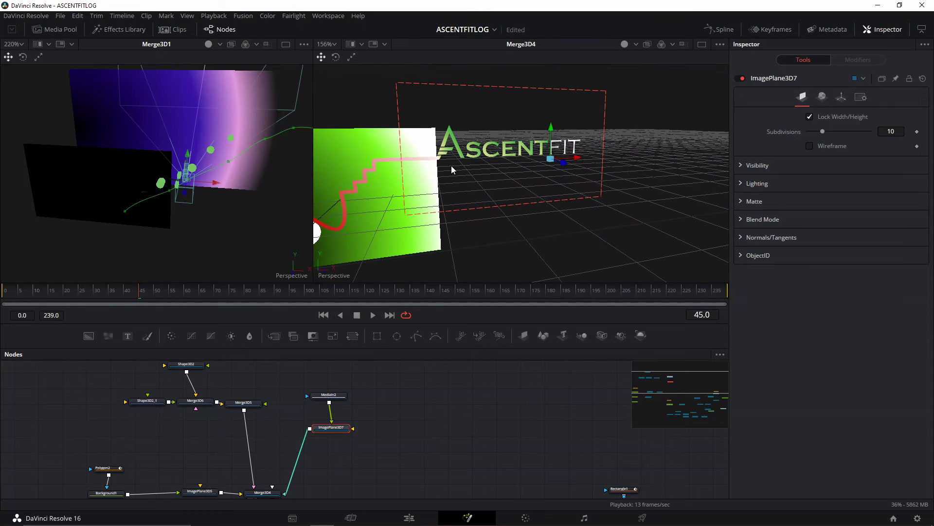
left_click_drag(455, 167, 480, 153)
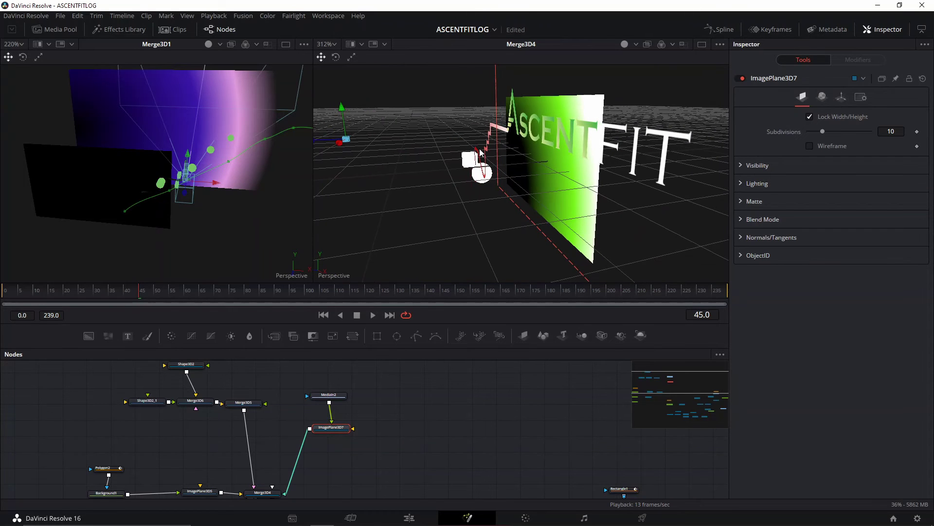
- Play the animation from frame 0 to review the trail line leading into the logo, and dismiss the GPU memory warning
left_click_drag(547, 121, 515, 238)
scroll(536, 176, "down", 1)
scroll(498, 182, "down", 2)
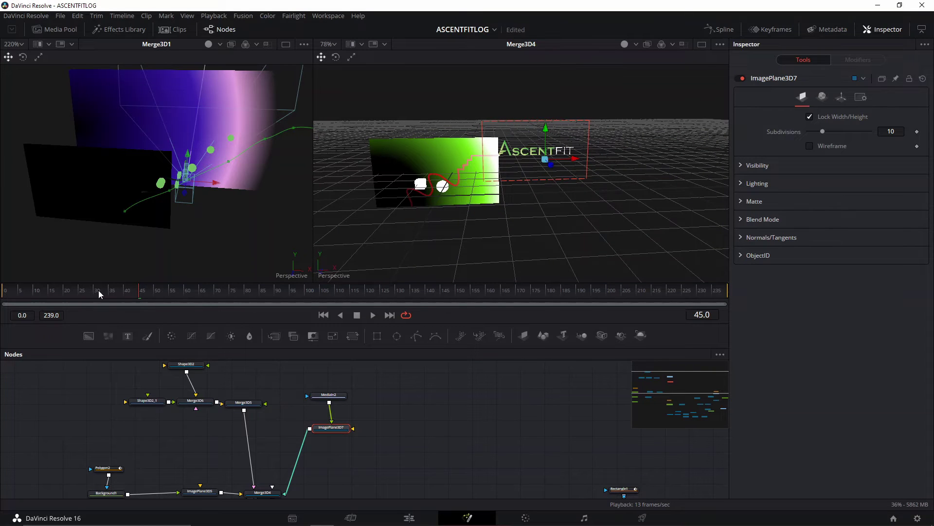
left_click_drag(99, 294, 4, 292)
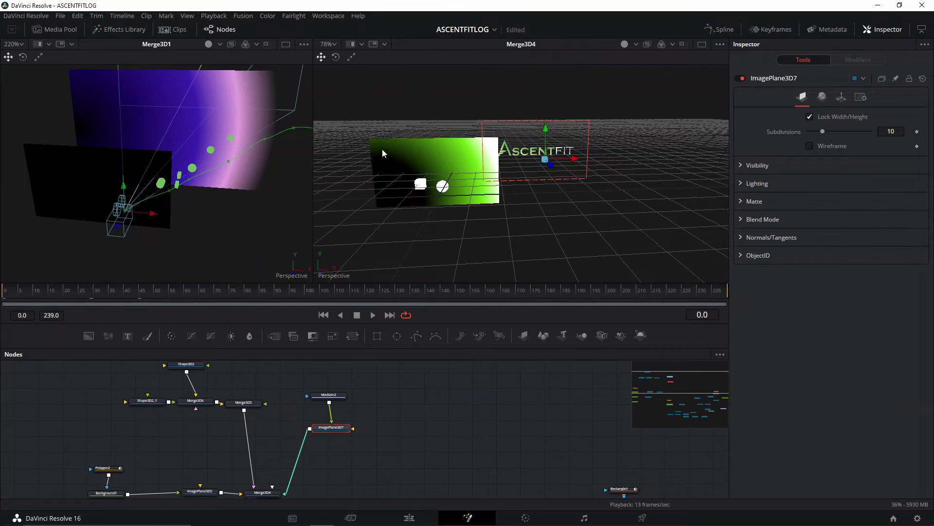
key("space")
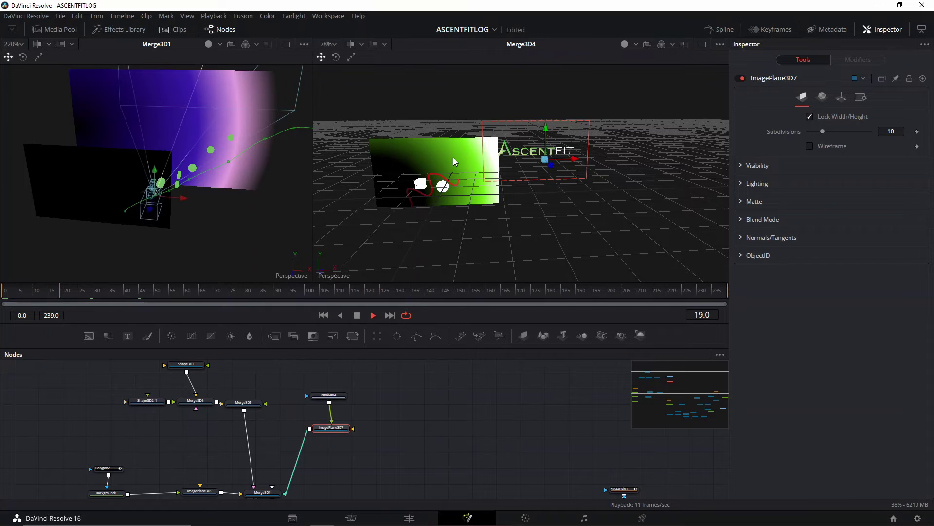
key("space")
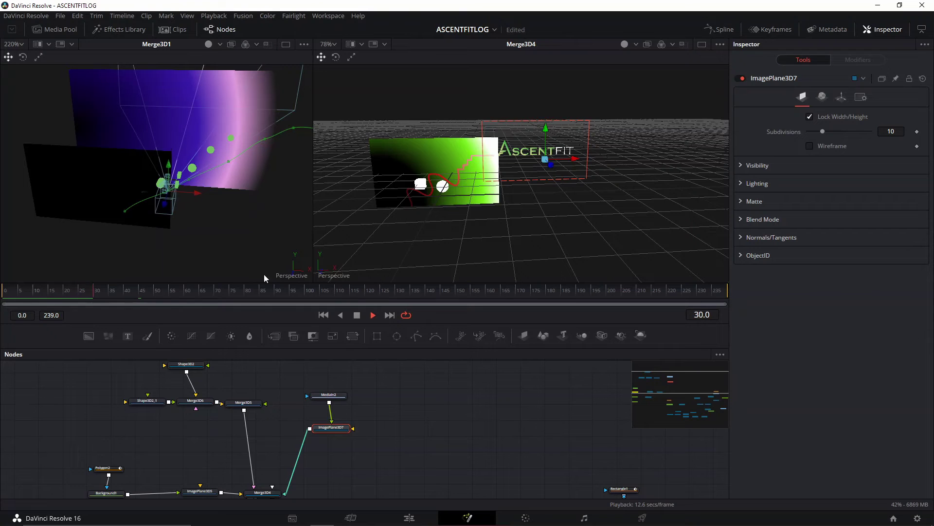
left_click_drag(74, 293, 108, 289)
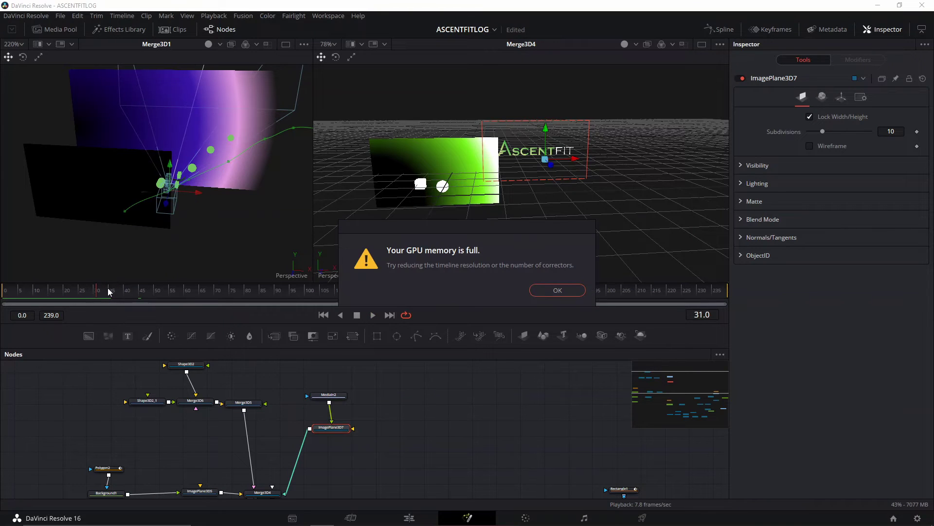
left_click(555, 290)
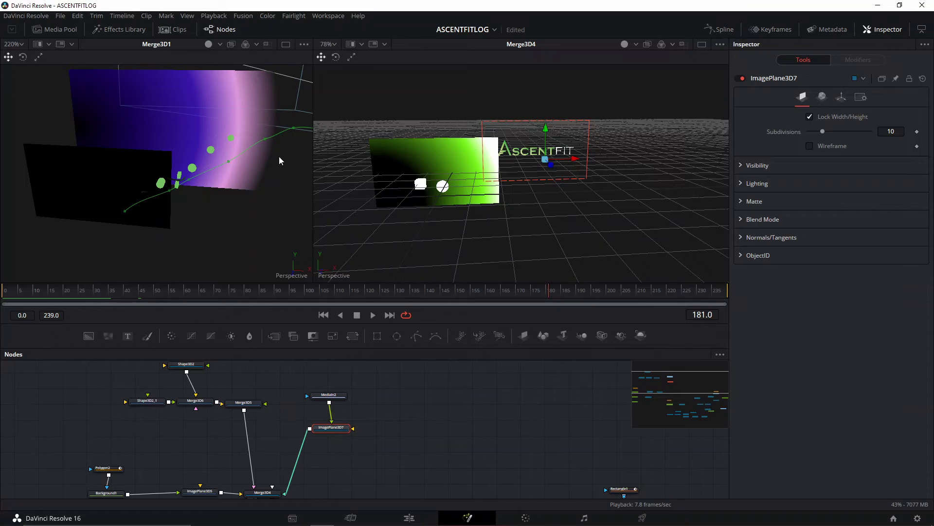
- Set the playback proxy mode to Half Resolution and review the setting
left_click(213, 15)
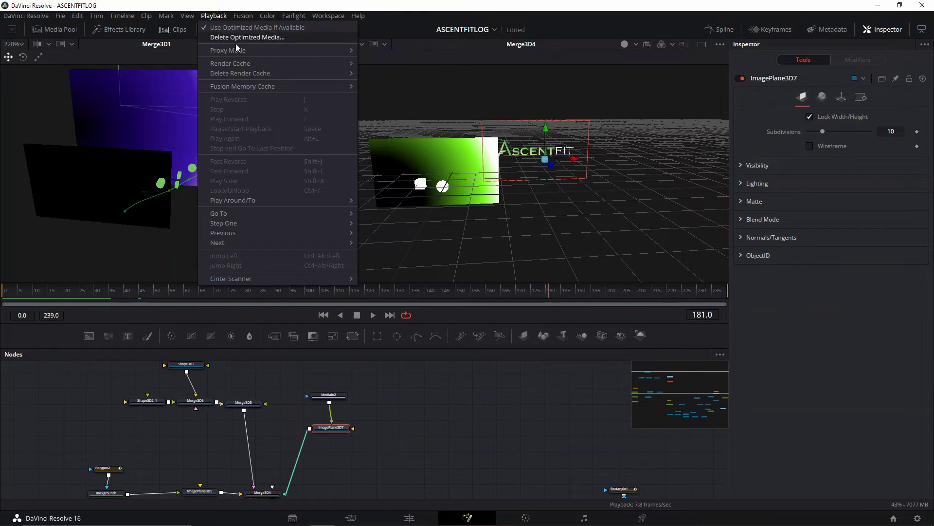
mouse_move(240, 50)
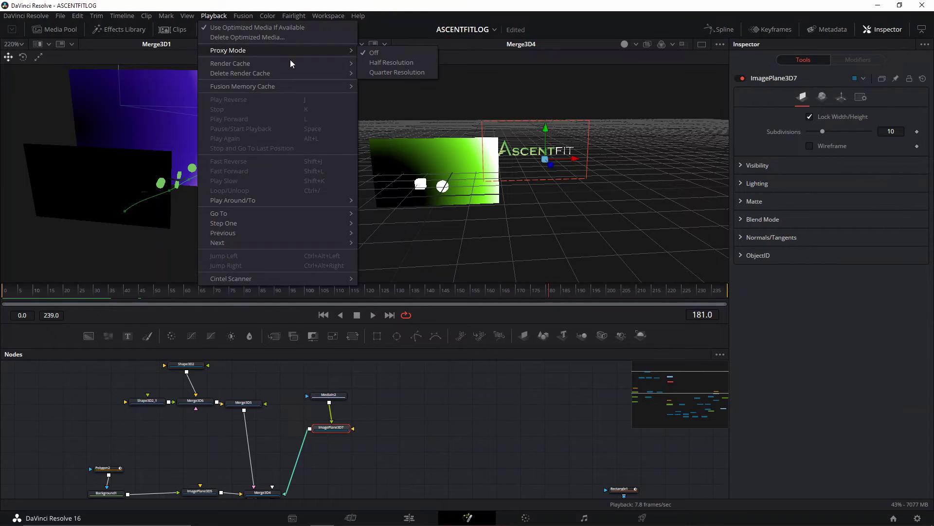
left_click(402, 63)
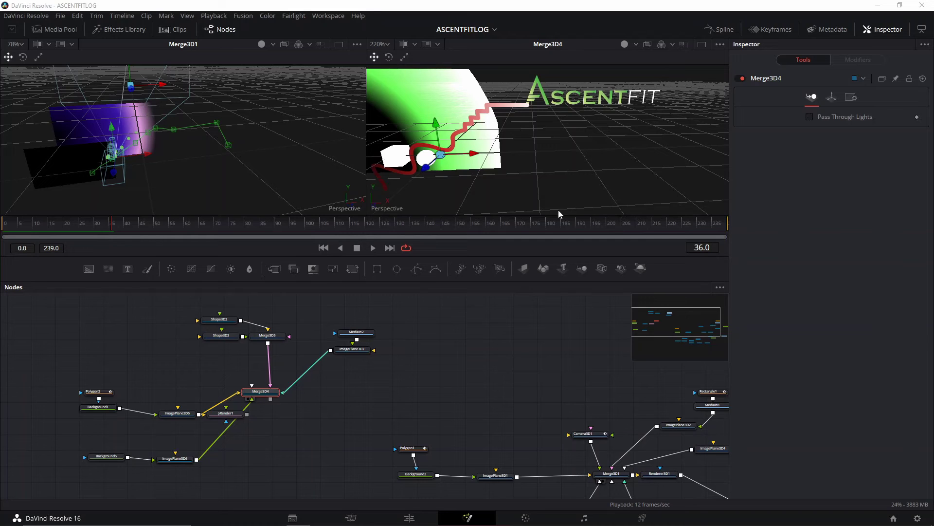
left_click(214, 16)
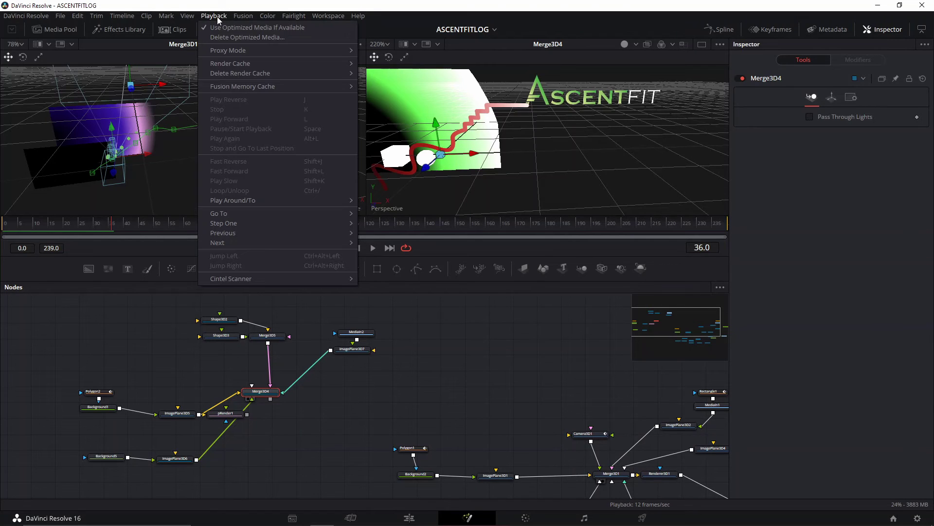
mouse_move(260, 53)
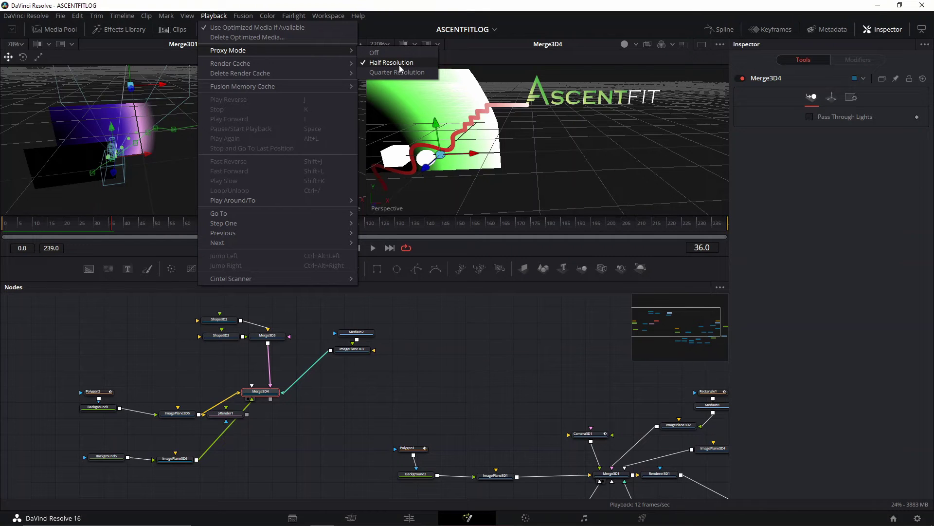
left_click(559, 334)
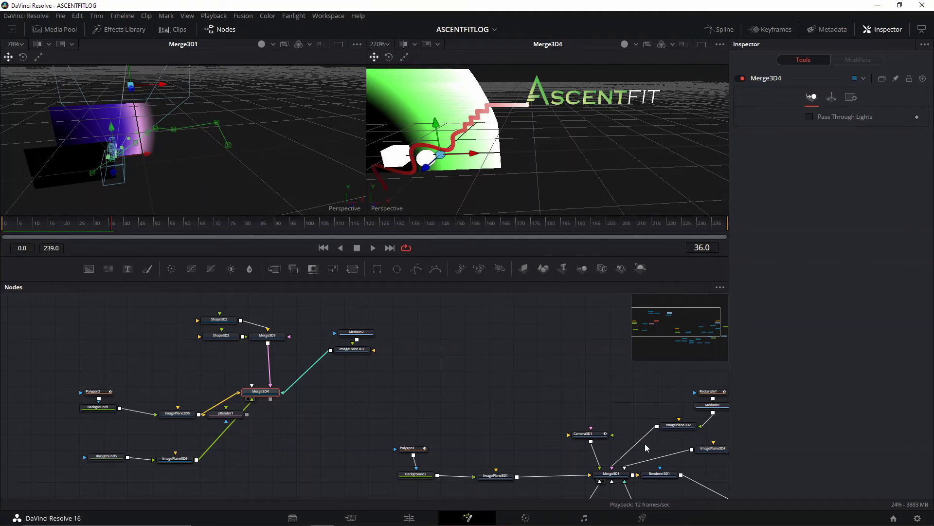
- Detach pRender1 from between ImagePlane3D5 and Merge3D4, delete it, and save the project
left_click_drag(273, 399, 284, 404)
left_click_drag(229, 418, 289, 446)
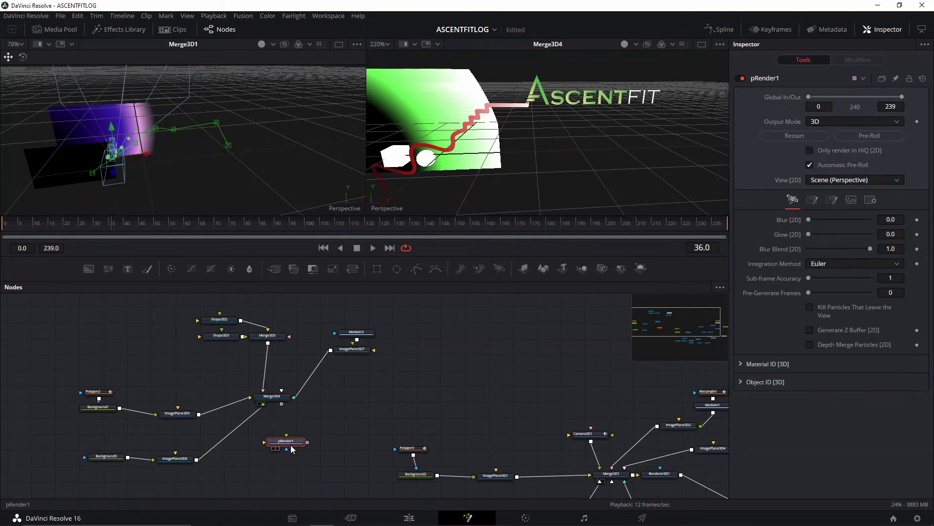
key("Delete")
scroll(323, 390, "up", 2)
left_click(278, 419)
key("ctrl+s")
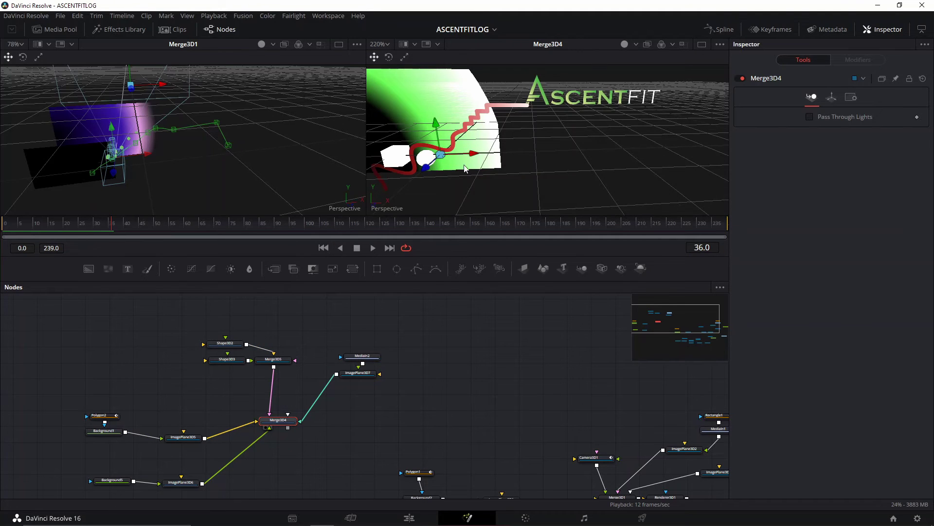
- Play the animation to review the trail line reaching the logo, stopping at frame 31
scroll(464, 168, "down", 4)
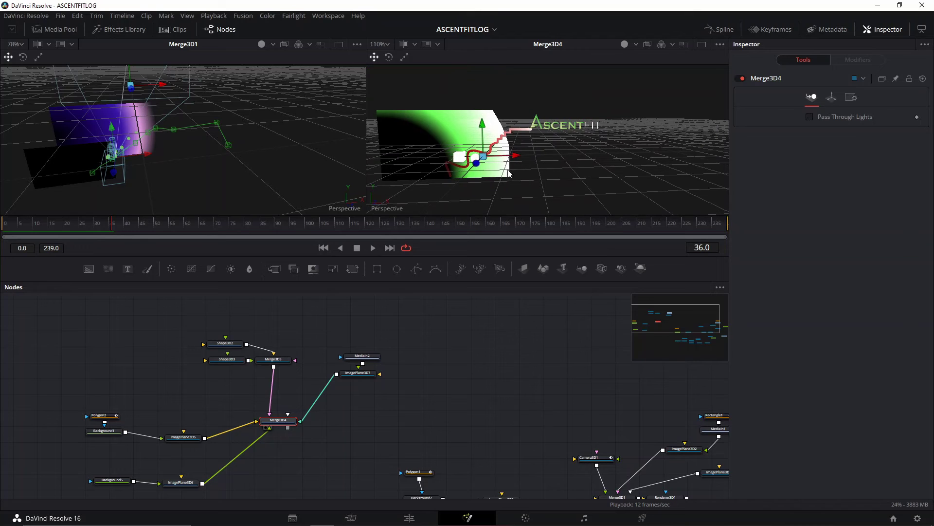
scroll(509, 173, "up", 4)
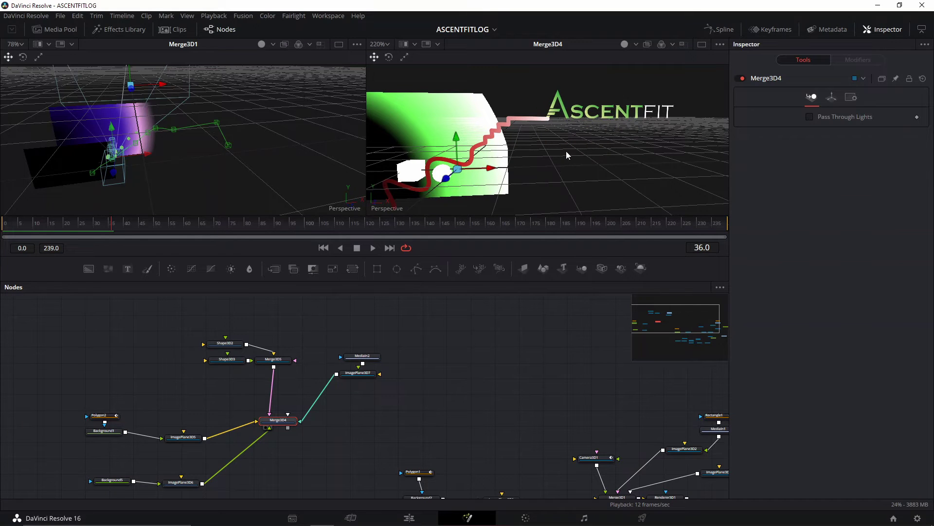
left_click_drag(587, 98, 549, 123)
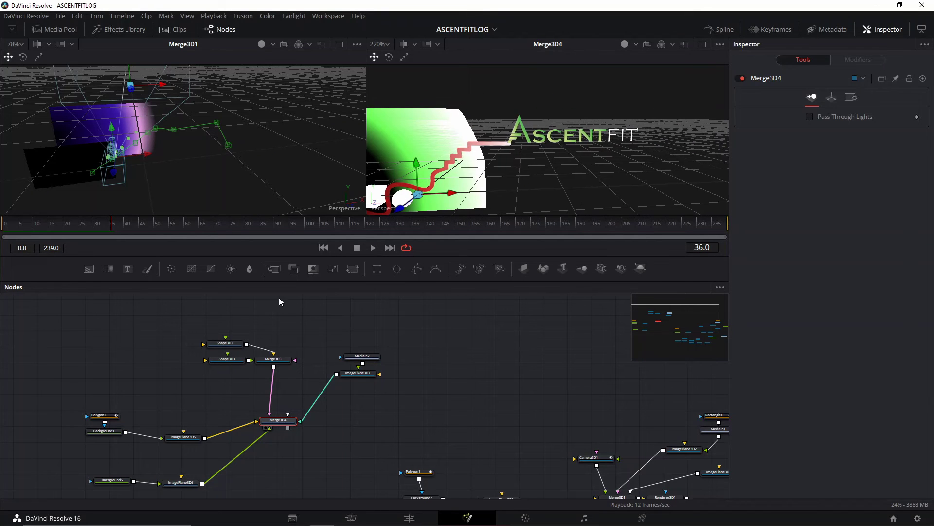
key("space")
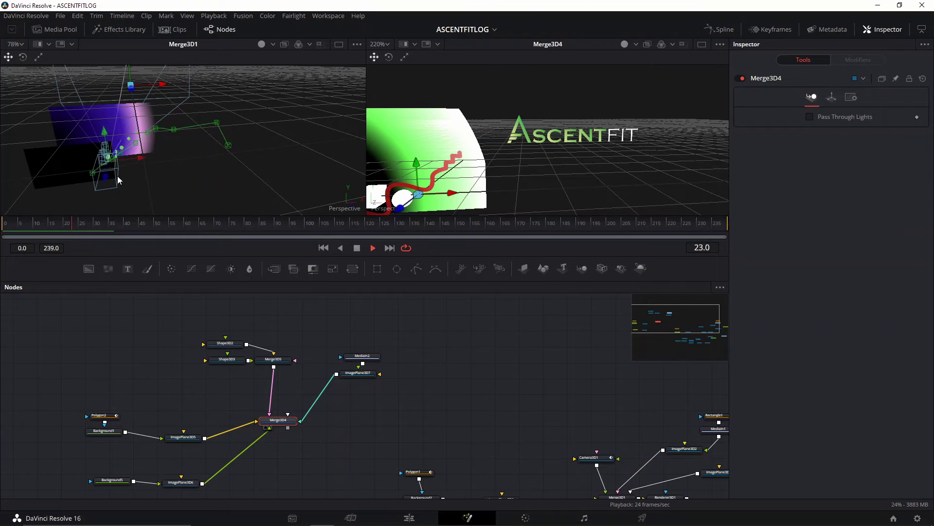
mouse_move(97, 226)
left_mouse_down()
mouse_move(83, 225)
mouse_move(98, 226)
left_mouse_up()
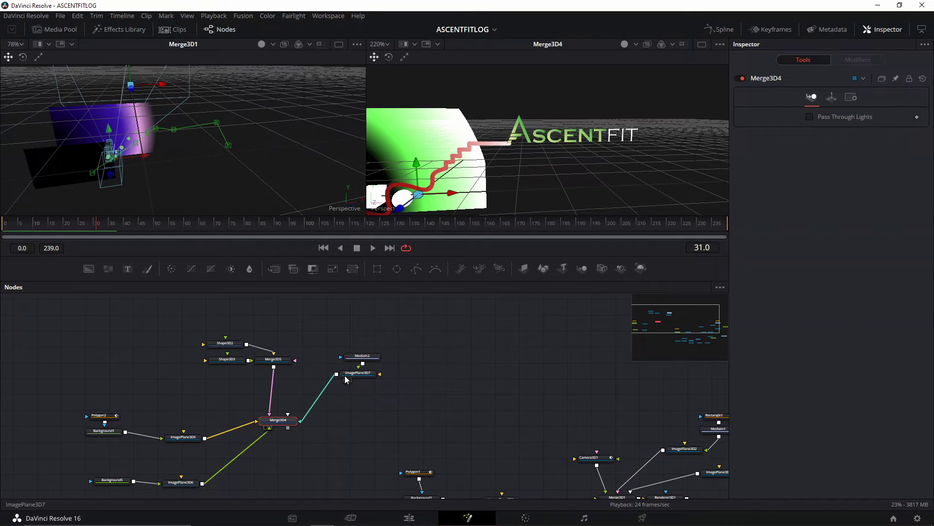
left_click(358, 373)
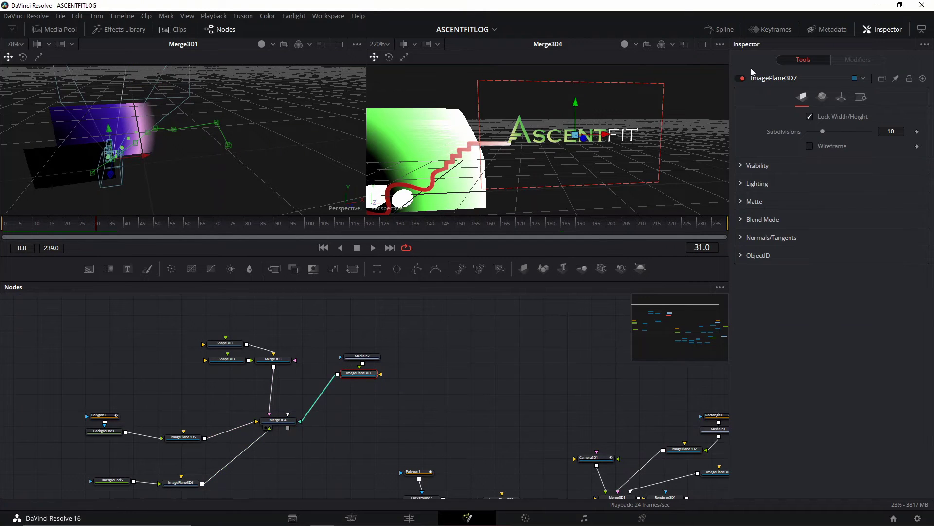
left_click(379, 273)
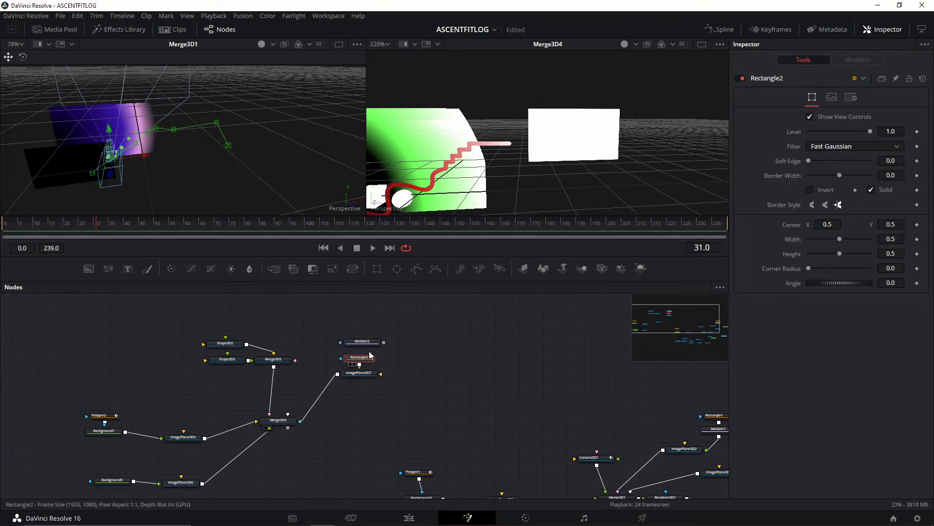
key("ctrl+z")
- Add a Rectangle mask to the MediaIn2 logo node and show MediaIn2 in the first viewer
left_click_drag(362, 356, 361, 339)
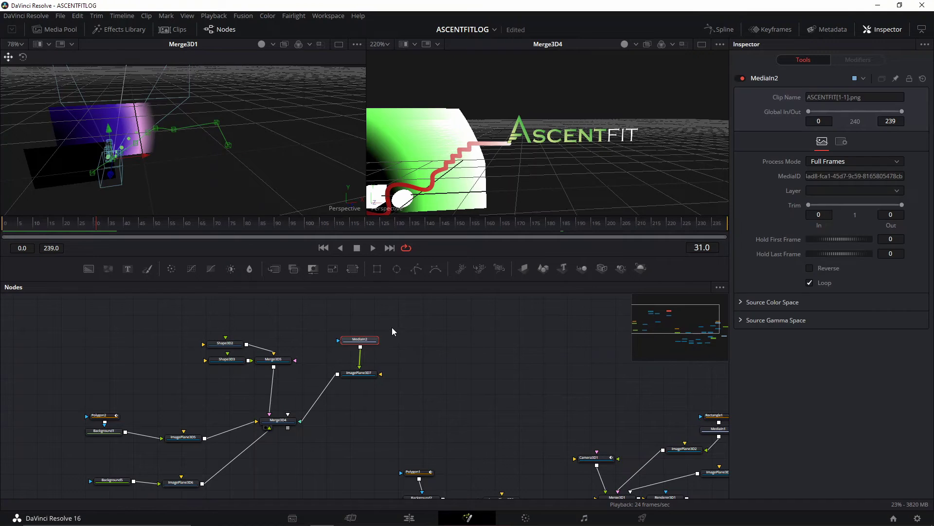
left_click(378, 273)
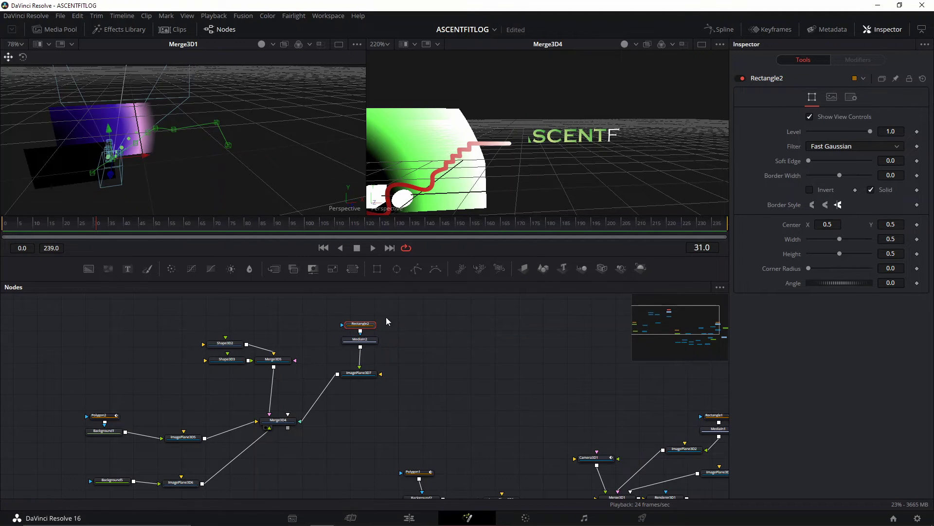
left_click(373, 340)
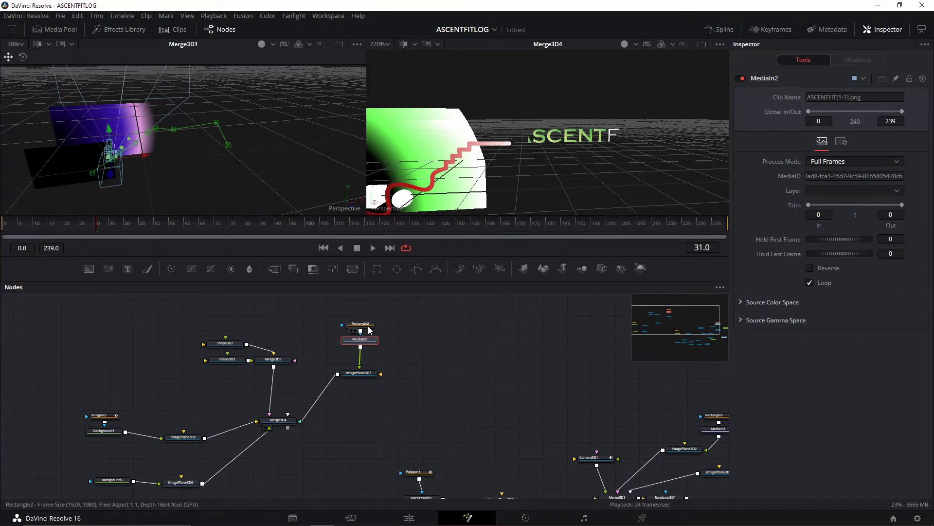
left_click(368, 331)
key("1")
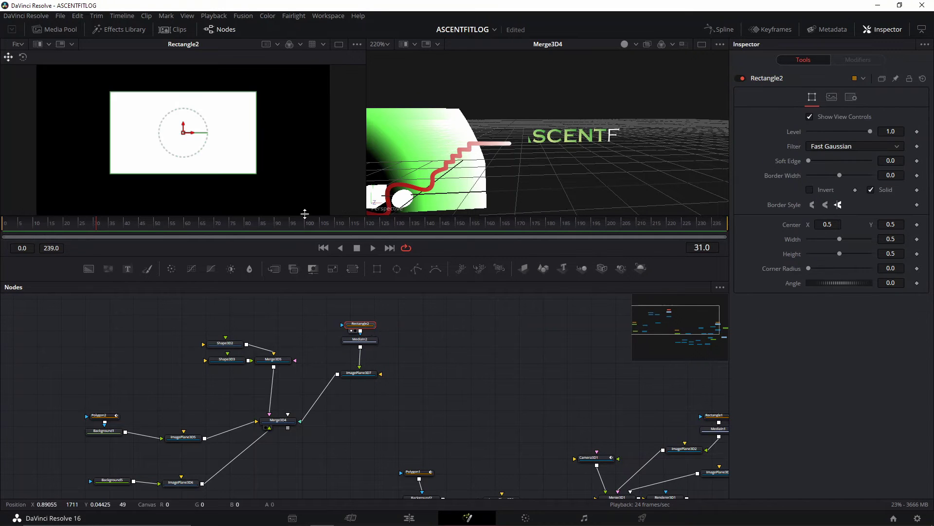
left_click(373, 340)
key("1")
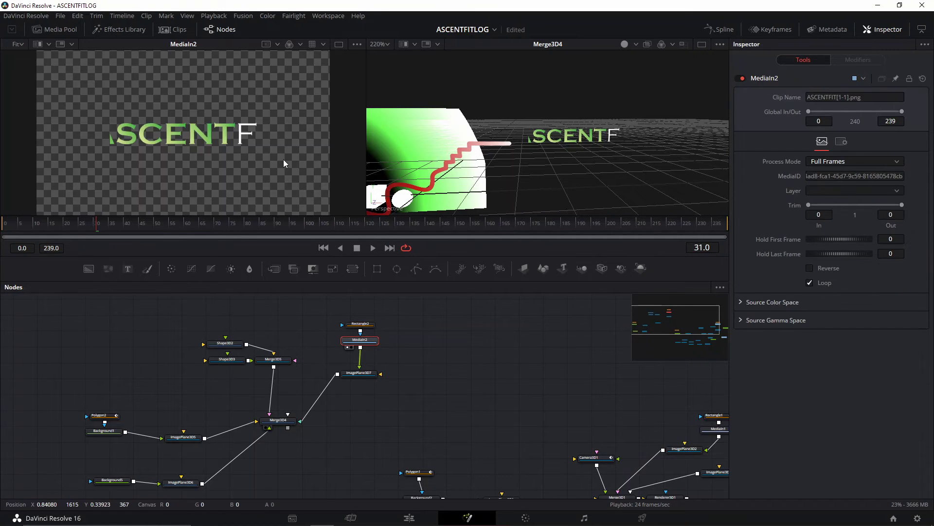
- Widen the Rectangle2 mask to about 0.735 to cover the whole logo and shift its center to about X 0.503
left_click(373, 324)
left_click_drag(259, 145, 291, 146)
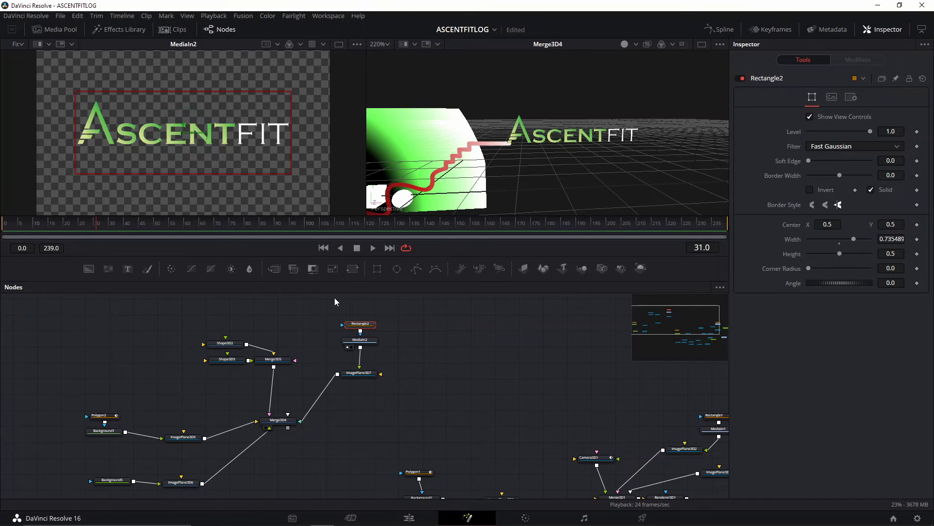
mouse_move(190, 134)
left_mouse_down()
mouse_move(2, 138)
mouse_move(191, 136)
left_mouse_up()
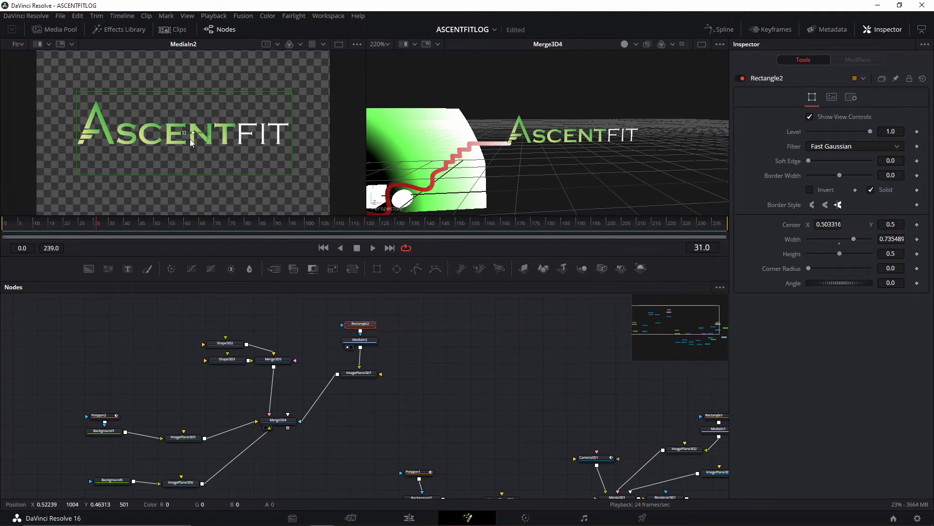
- Shift the Rectangle2 mask sideways off the logo to about center X -0.234 so the whole logo is hidden
left_click(822, 191)
left_click(822, 192)
scroll(194, 137, "down", 2)
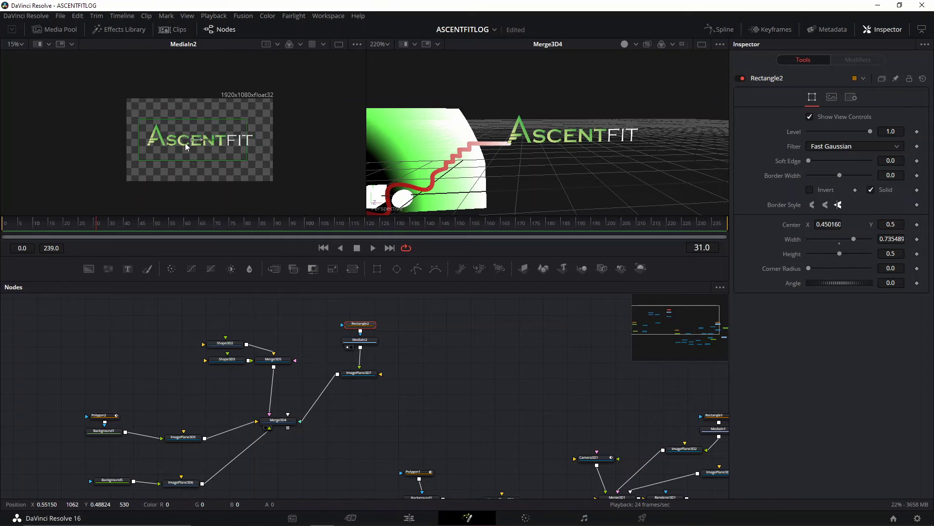
left_click_drag(200, 140, 100, 142)
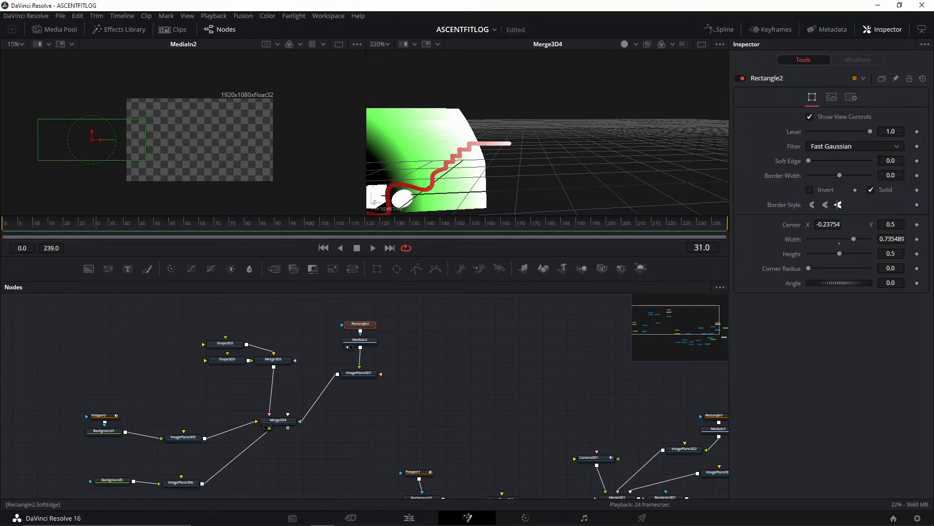
left_click(809, 190)
left_click(810, 190)
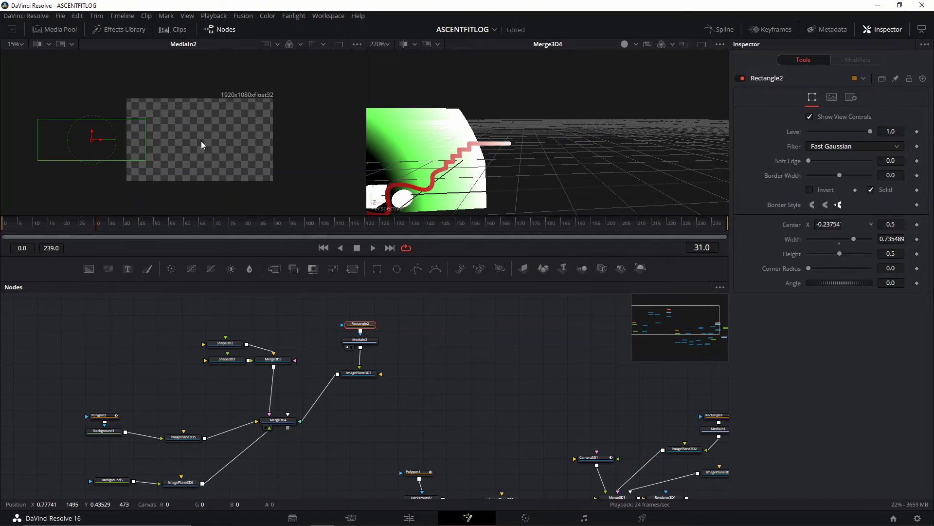
mouse_move(101, 142)
left_mouse_down()
mouse_move(227, 144)
mouse_move(100, 142)
left_mouse_up()
- Keyframe the Rectangle2 center at frame 30, and at frame 45 bring it back over the logo at about X 0.5
left_click(96, 228)
mouse_move(95, 227)
left_mouse_down()
mouse_move(79, 223)
mouse_move(98, 225)
left_mouse_up()
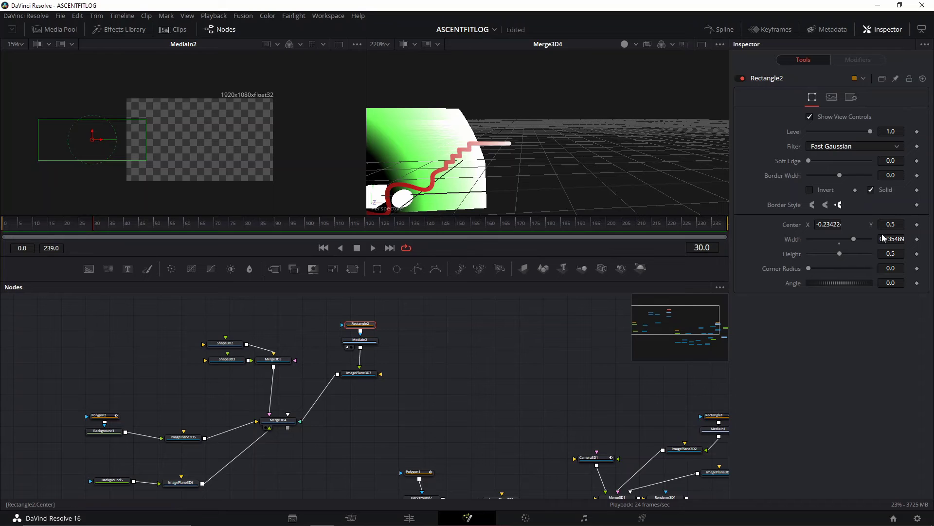
left_click(917, 225)
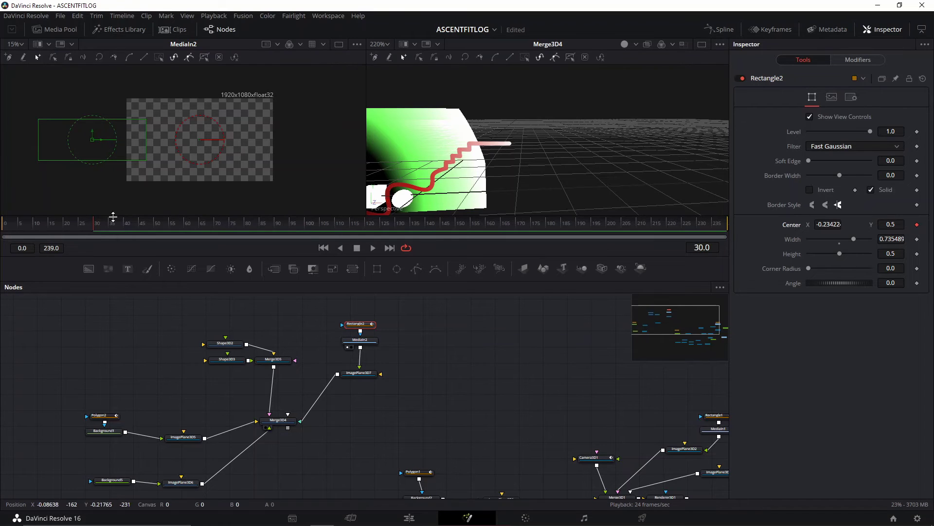
left_click_drag(131, 232, 143, 233)
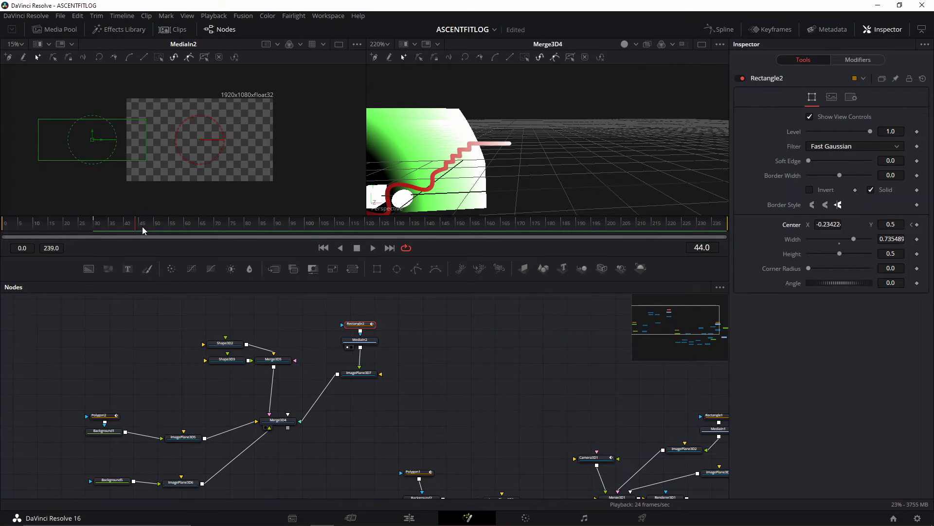
left_click_drag(101, 140, 208, 146)
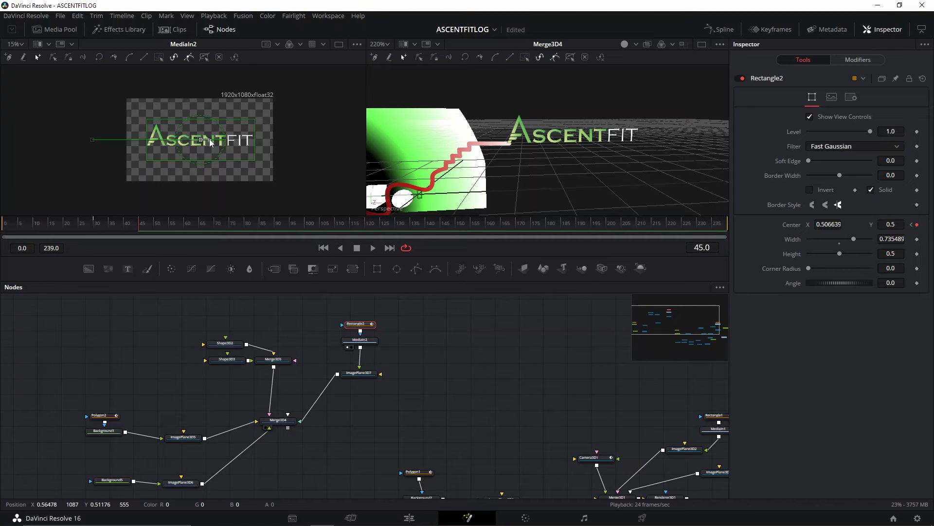
left_click_drag(211, 143, 210, 142)
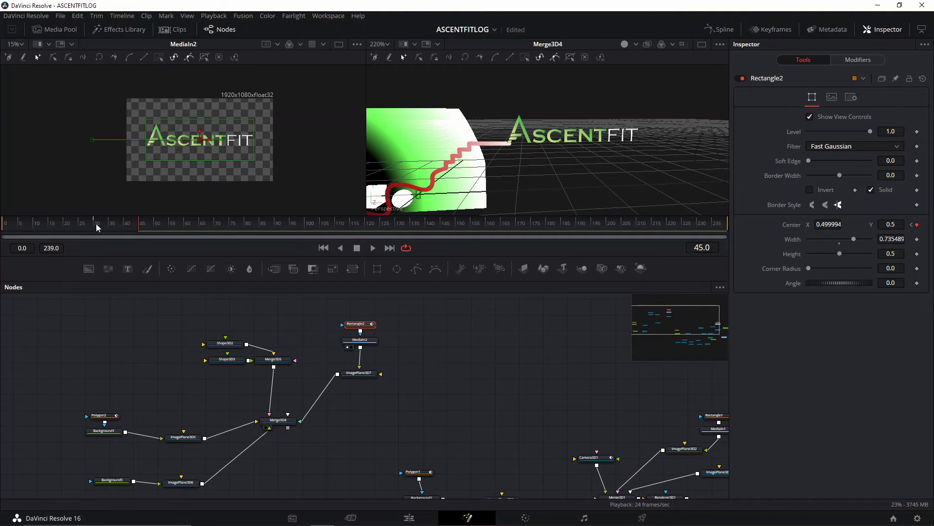
- Scrub through the logo reveal and set the Length of the Polygon2 trail to 0.732 at frame 40
left_click_drag(97, 227, 91, 229)
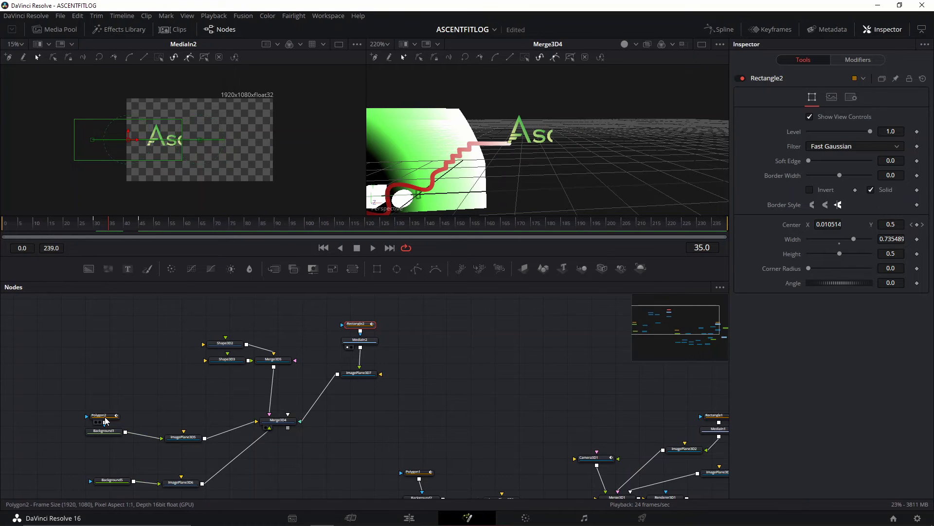
left_click(103, 416)
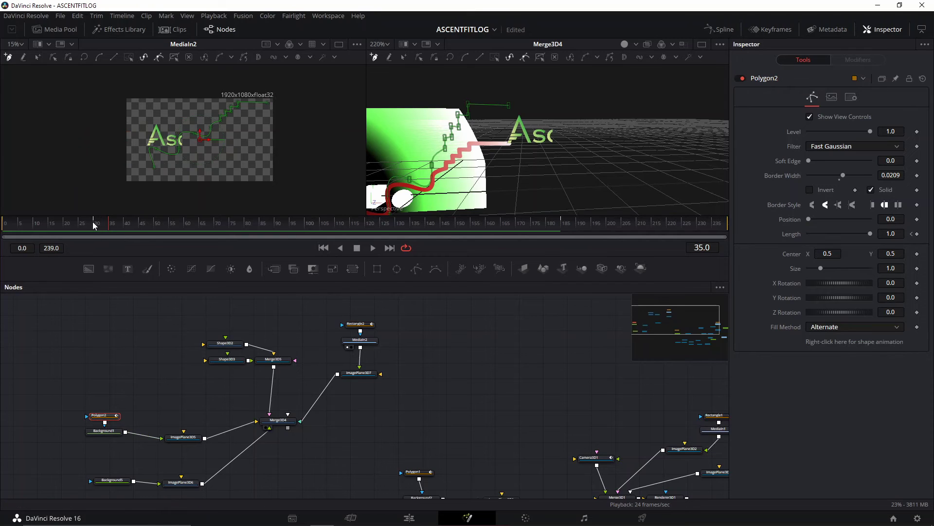
left_click_drag(96, 227, 126, 229)
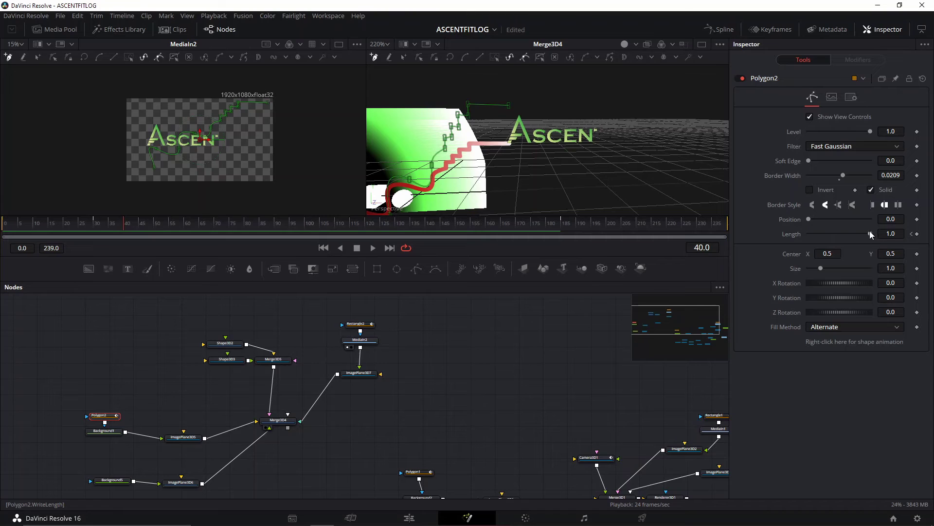
left_click_drag(869, 231, 854, 237)
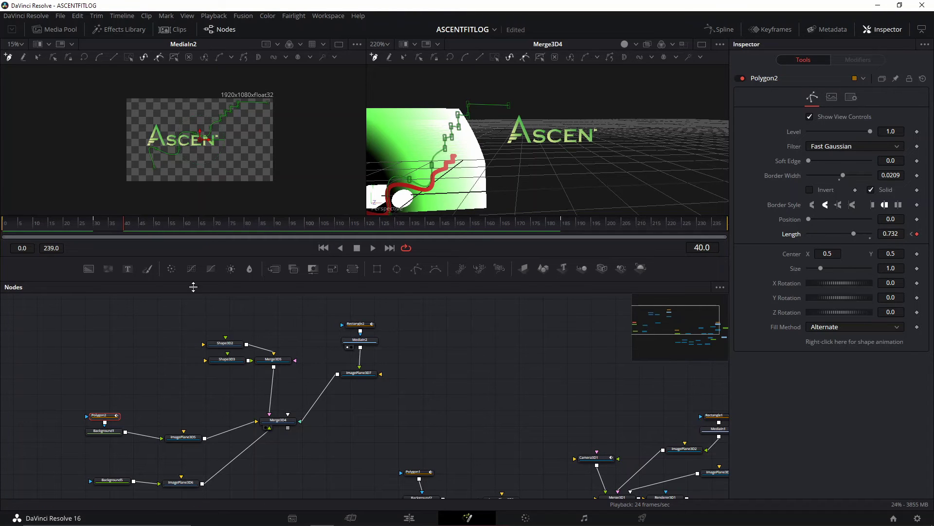
- Play the Merge3D4 scene from the start to review the trail and logo reveal, and return to frame 0
left_click(280, 418)
scroll(507, 181, "down", 3)
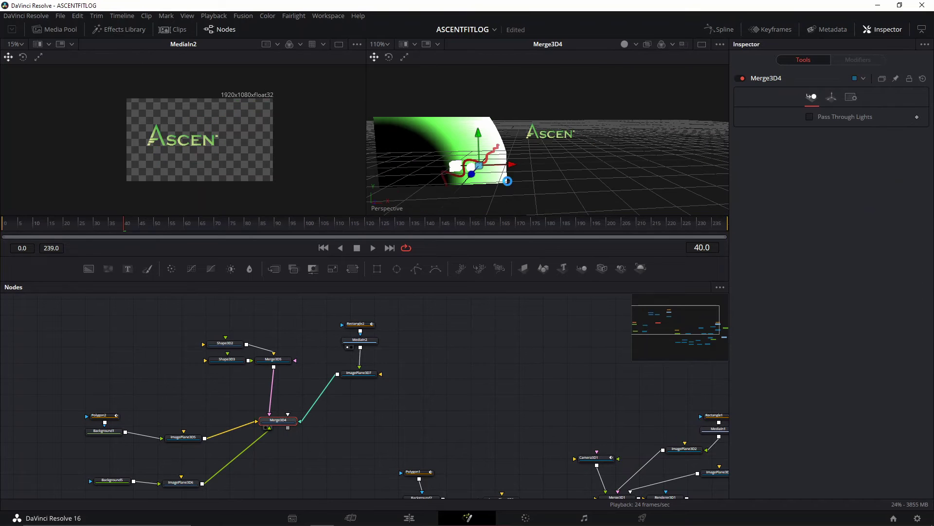
left_click_drag(61, 228, 4, 224)
key("space")
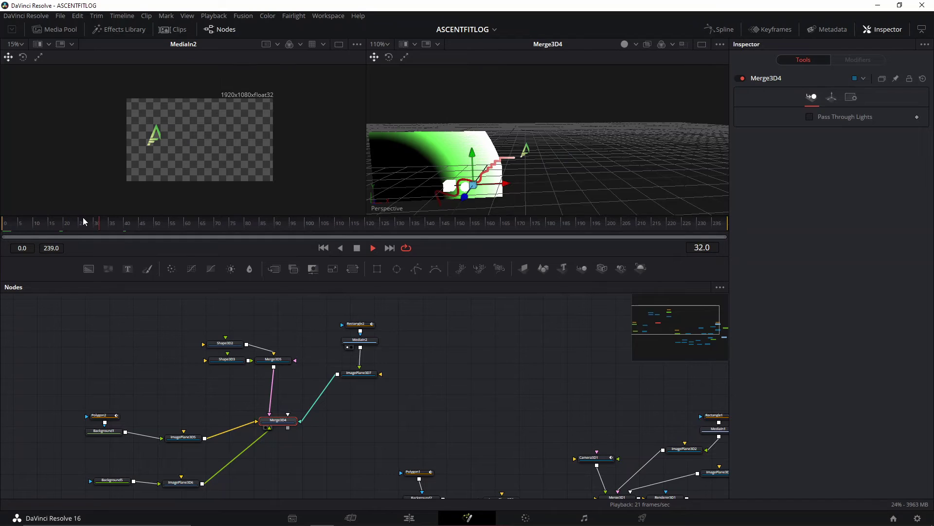
key("space")
key("Home")
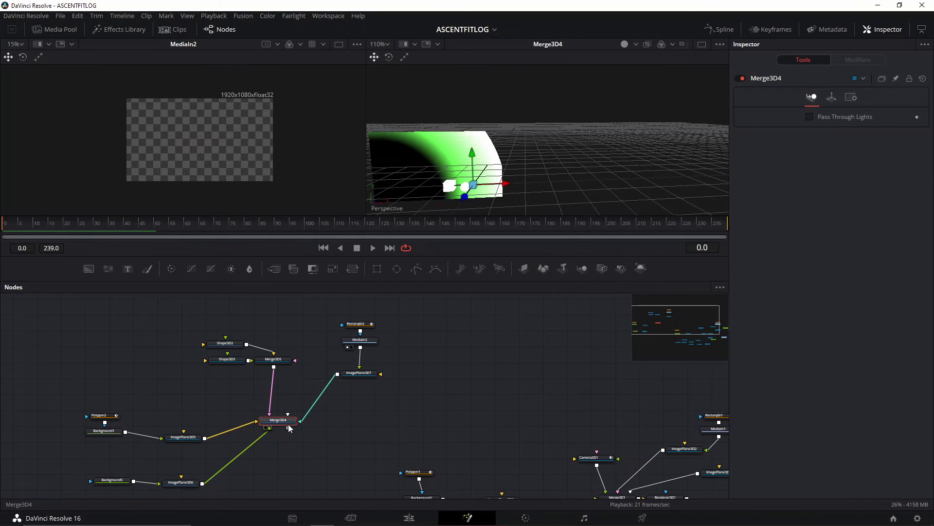
- Add a Camera3D node connected to Merge3D4 and pull the camera back from the shapes to about Z 0.77
left_click(602, 269)
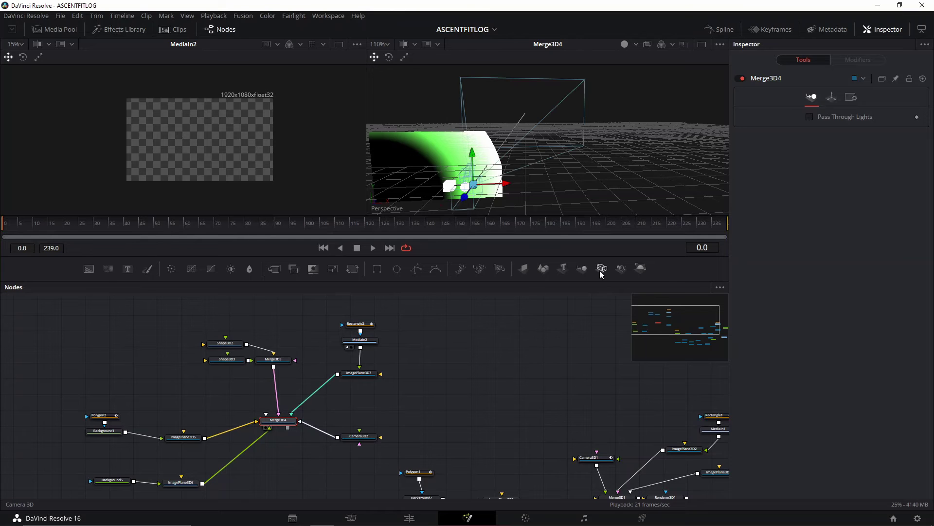
left_click_drag(369, 440, 317, 450)
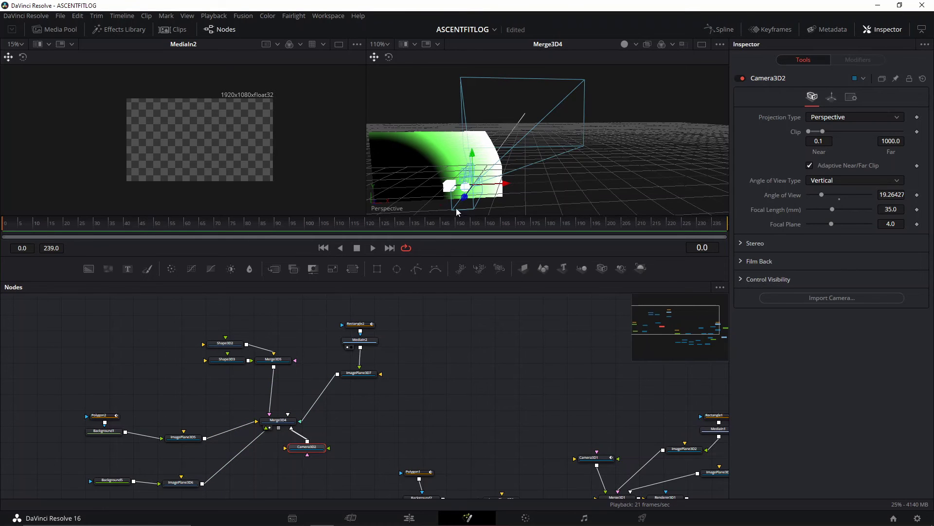
left_click_drag(456, 209, 461, 79)
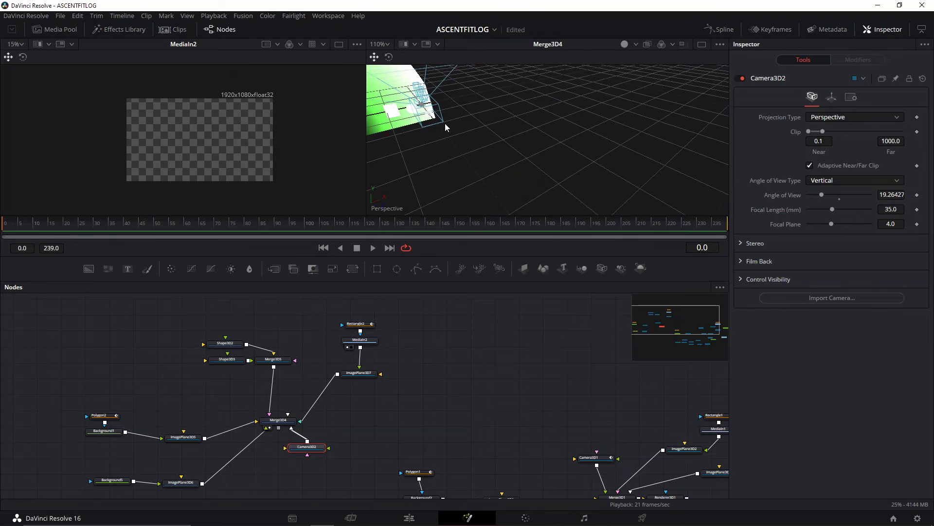
mouse_move(445, 124)
left_mouse_down()
mouse_move(470, 136)
mouse_move(425, 105)
mouse_move(421, 164)
mouse_move(420, 137)
mouse_move(432, 127)
left_mouse_up()
mouse_move(153, 224)
left_mouse_down()
mouse_move(103, 224)
mouse_move(156, 227)
mouse_move(139, 226)
left_mouse_up()
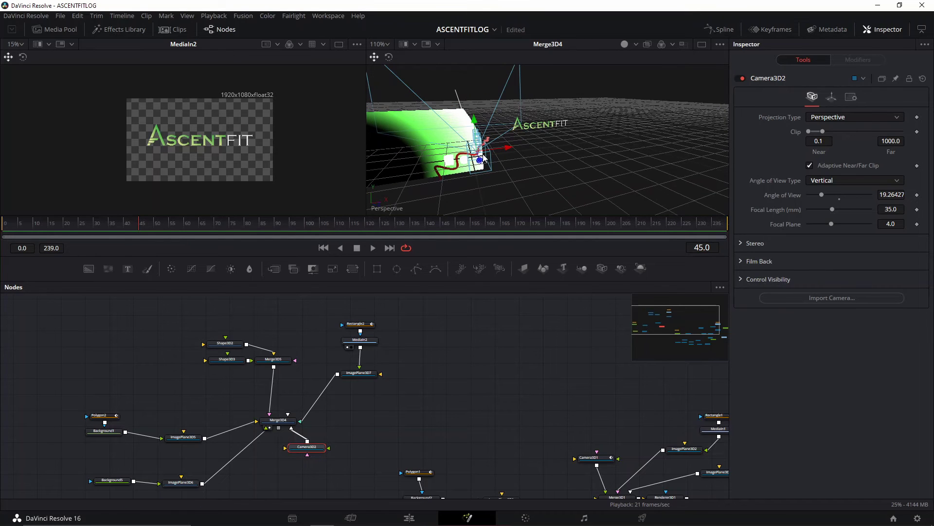
left_click_drag(38, 224, 1, 233)
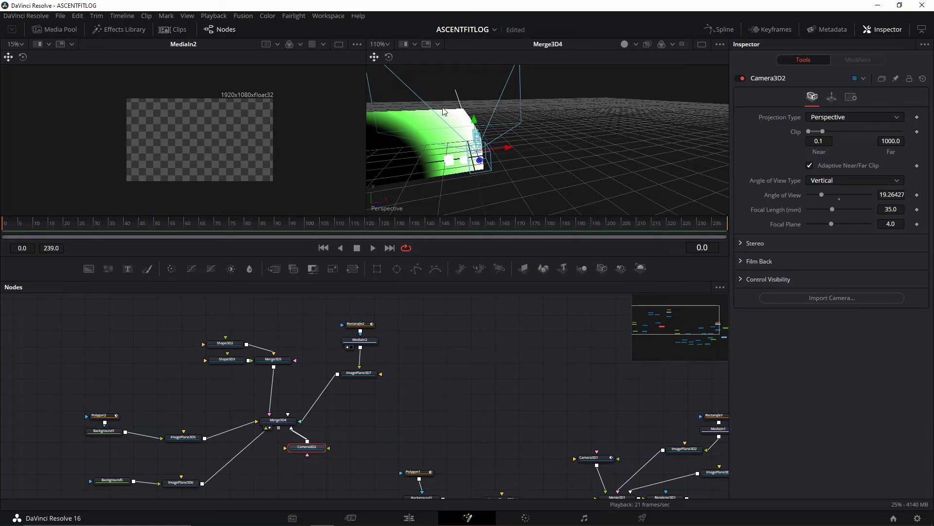
left_click_drag(474, 124, 502, 138)
- Show Camera3D2 in the first viewer and orbit around it to examine the camera's direction
left_click_drag(309, 447, 310, 453)
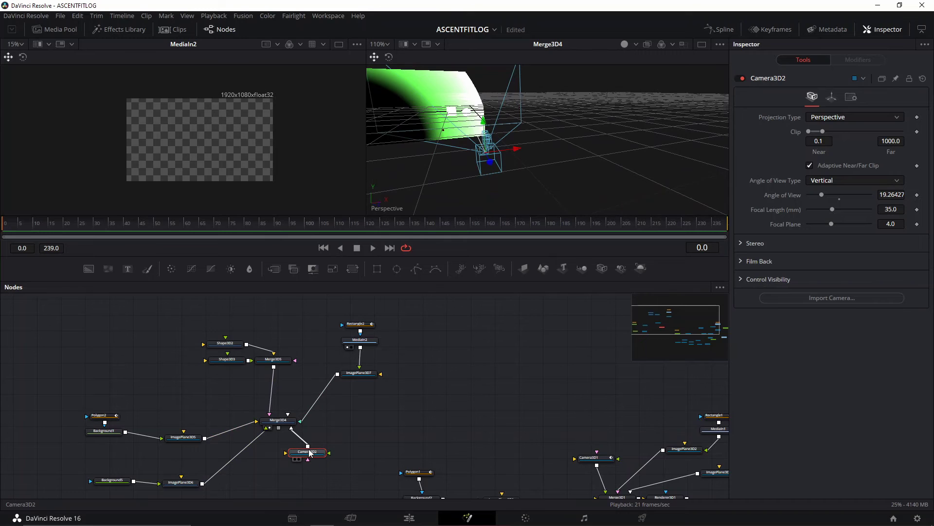
key("1")
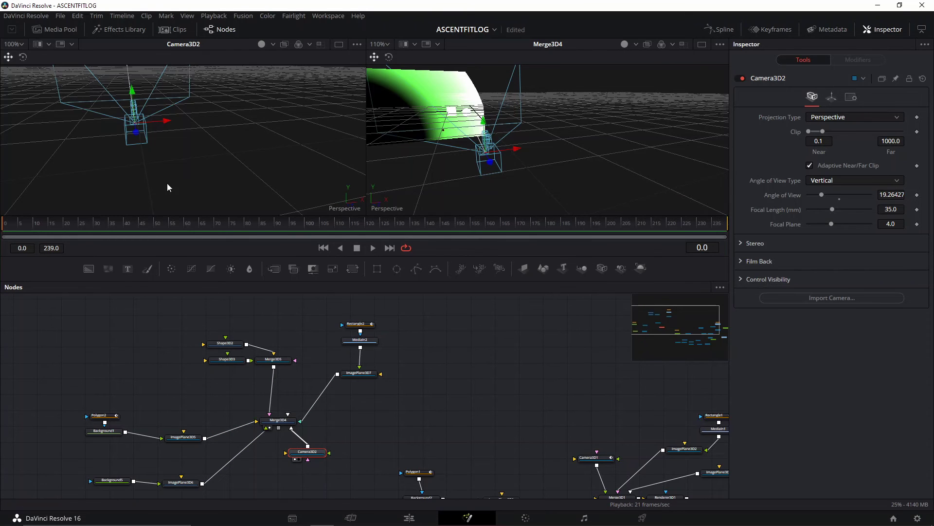
left_click_drag(167, 183, 65, 215)
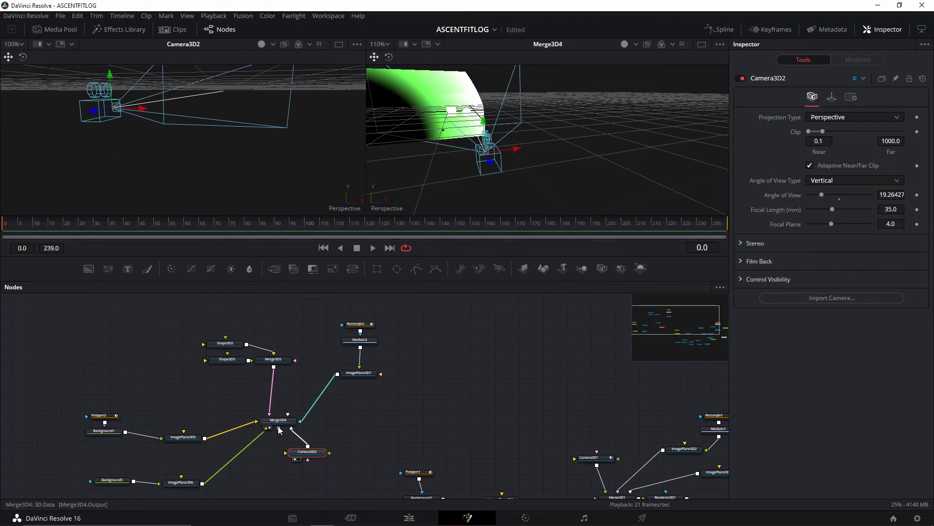
- Add a Renderer3D node after Merge3D4 and show its output in the first viewer
left_click(280, 429)
left_click(640, 267)
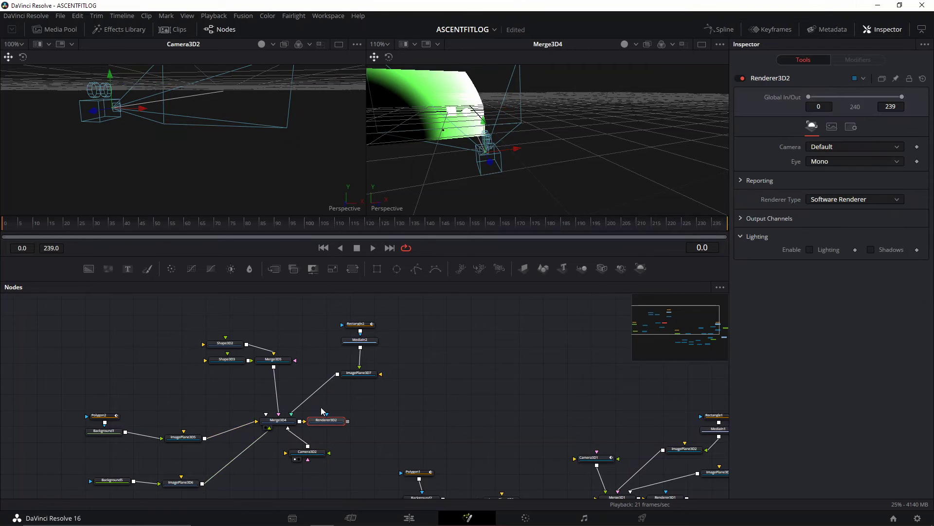
left_click_drag(351, 424, 370, 423)
key("1")
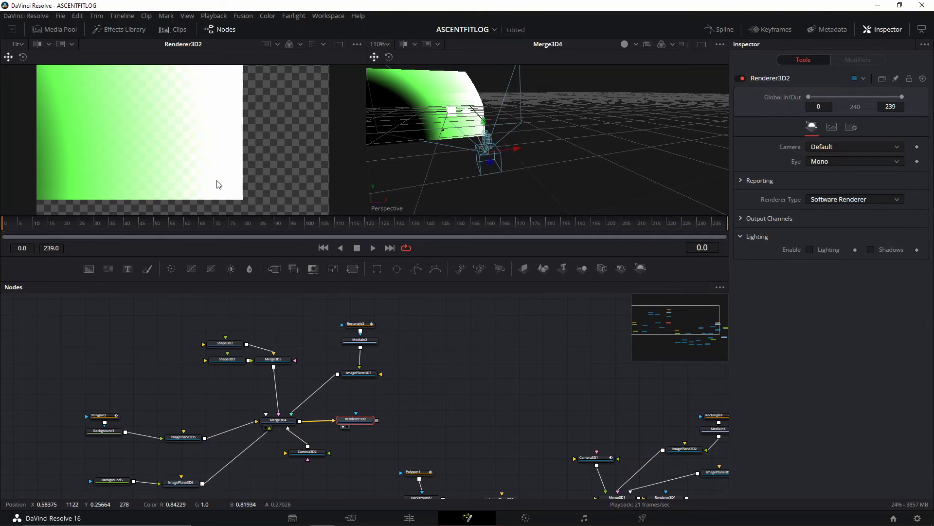
- Move Camera3D2 to about X -0.299 and Y -0.178 to frame the start of the trail
left_click(308, 452)
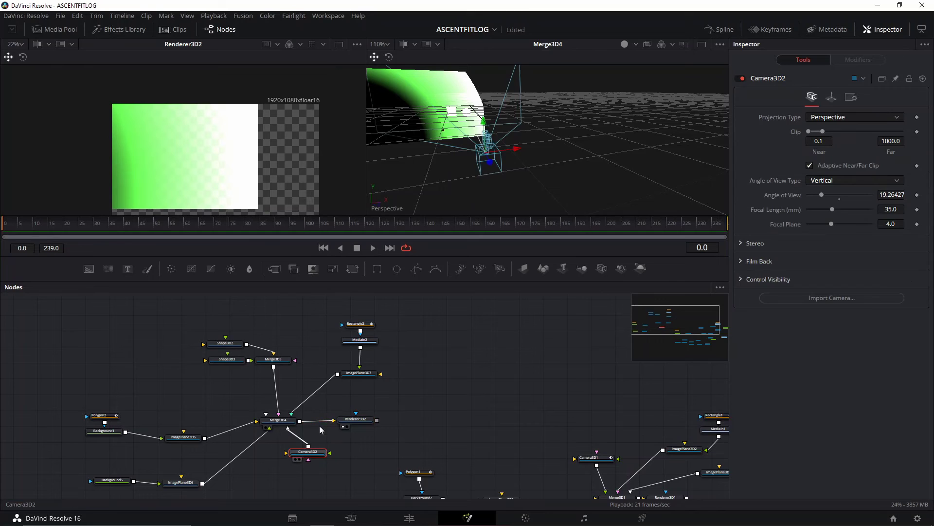
scroll(331, 156, "down", 2)
left_click_drag(511, 154, 426, 126)
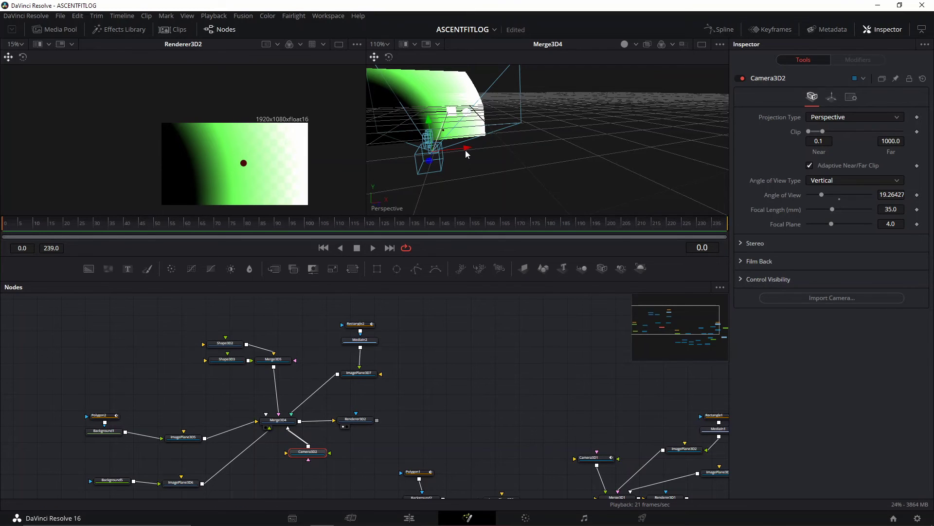
left_click_drag(465, 150, 473, 149)
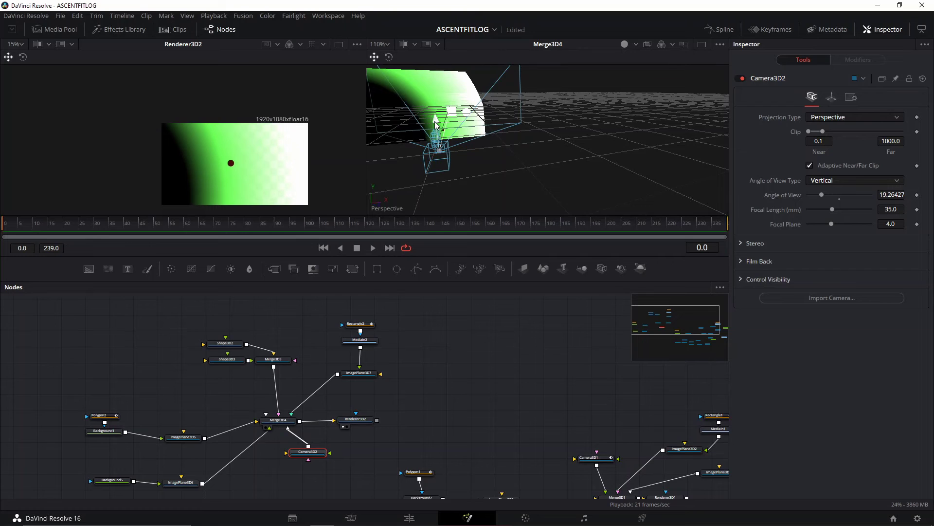
left_click_drag(436, 124, 432, 123)
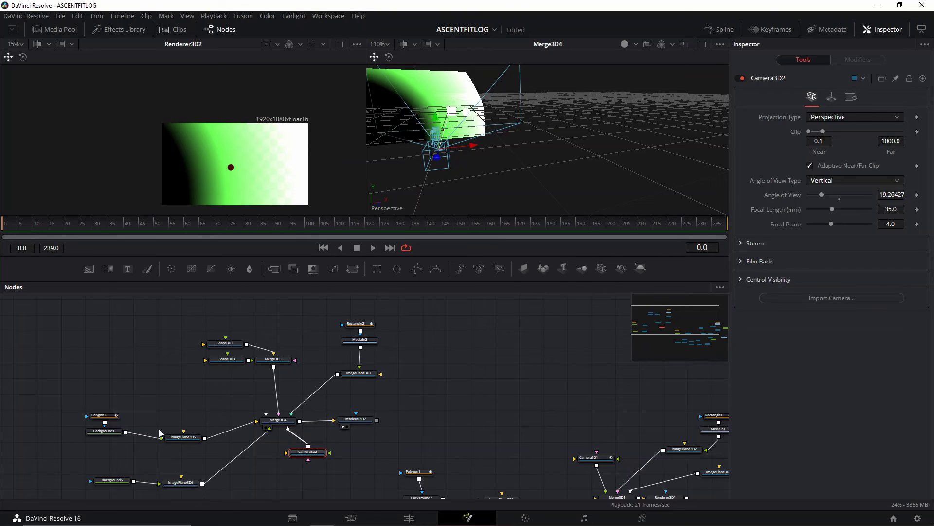
- Shift the ImagePlane3D6 background plane along X to about -0.547
scroll(126, 482, "down", 2)
left_click(112, 469)
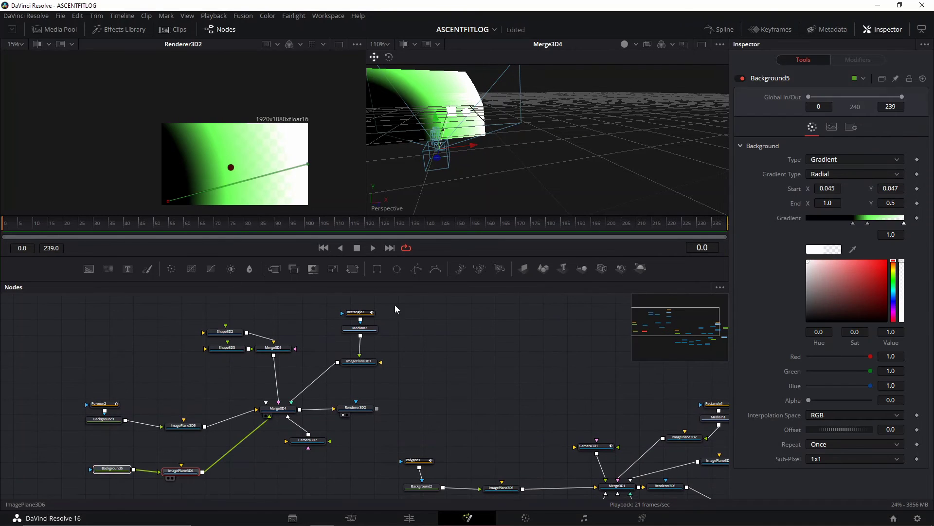
left_click(465, 111)
left_click_drag(450, 106, 457, 108)
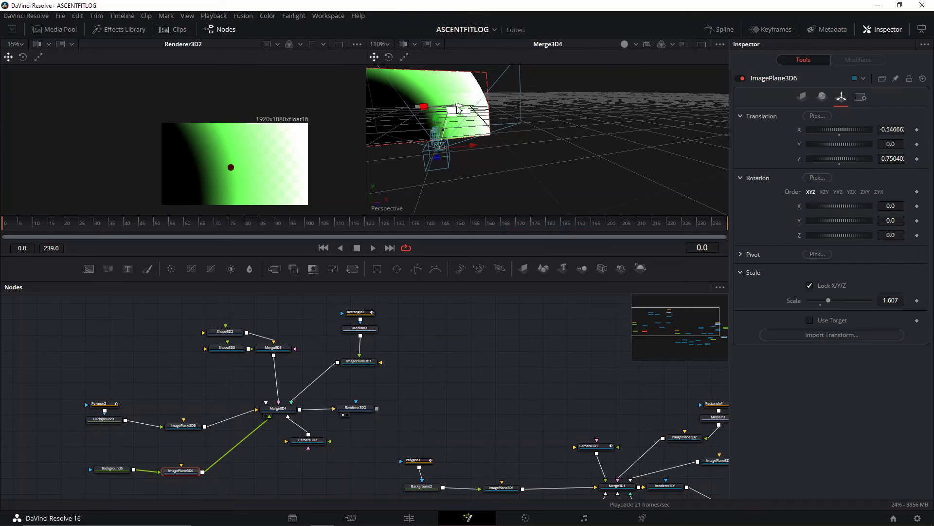
- Keyframe the X, Y and Z translation of Camera3D2 at frame 0
left_click(436, 139)
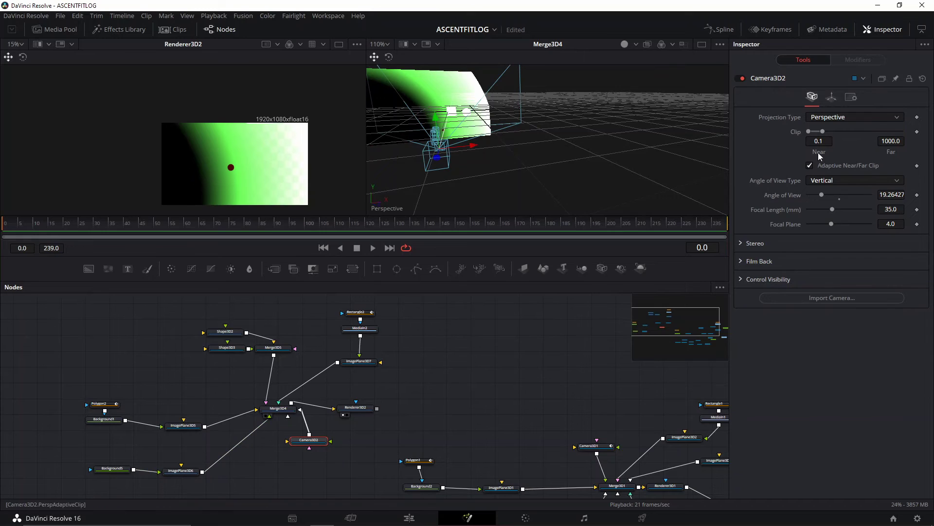
left_click(831, 97)
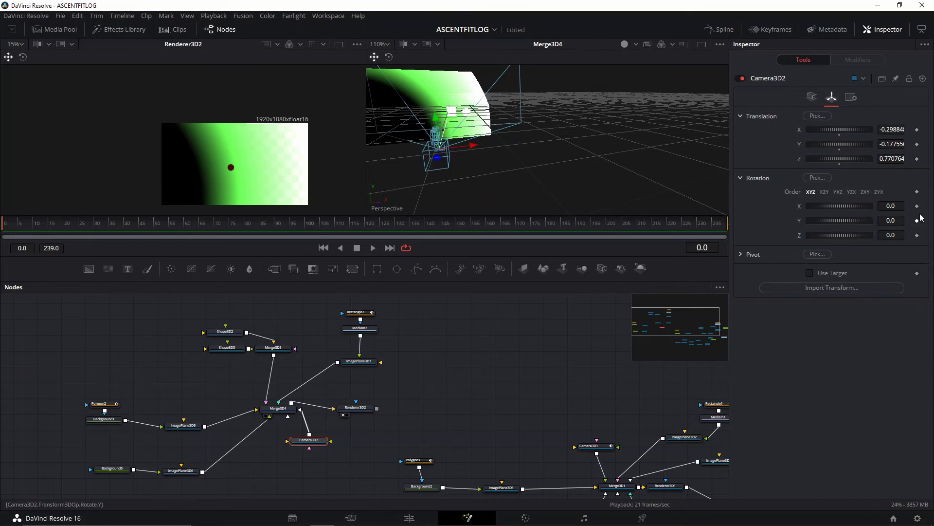
left_click(917, 129)
left_click(917, 145)
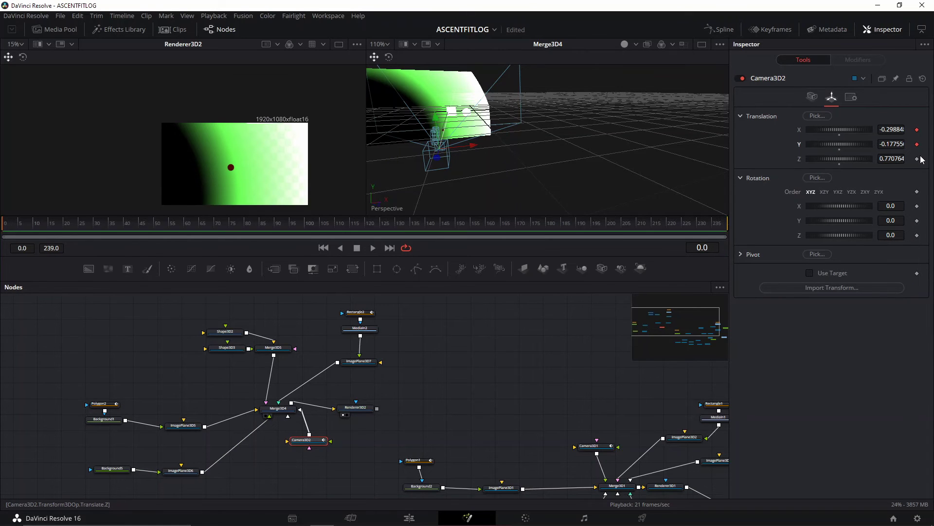
left_click(917, 159)
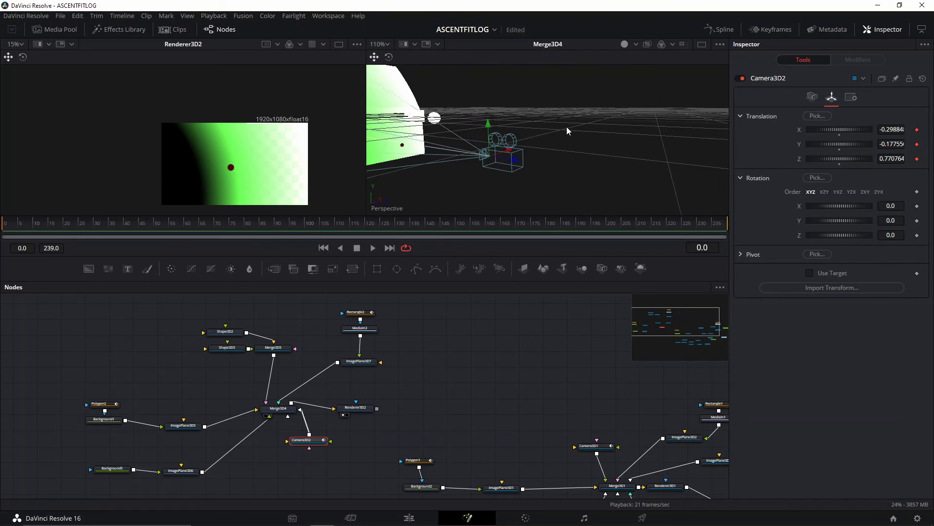
left_click(79, 224)
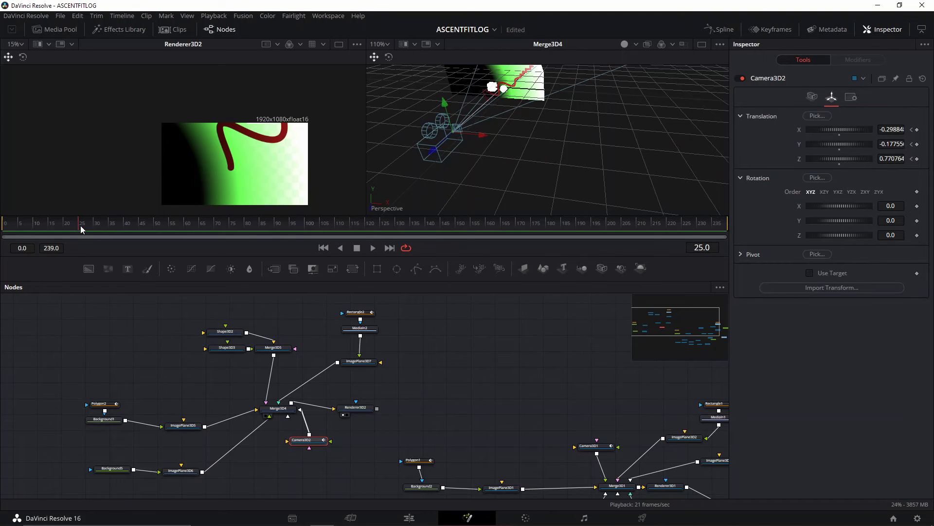
left_click_drag(210, 175, 197, 190)
scroll(452, 144, "down", 2)
left_click_drag(553, 116, 570, 84)
left_click_drag(480, 133, 480, 111)
left_click_drag(510, 139, 542, 140)
left_click_drag(513, 113, 514, 103)
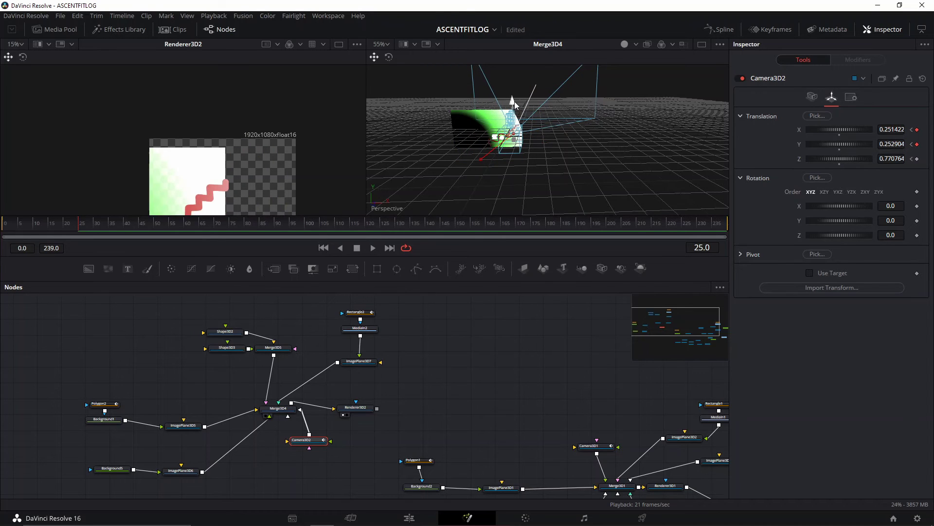
left_click_drag(90, 229, 85, 229)
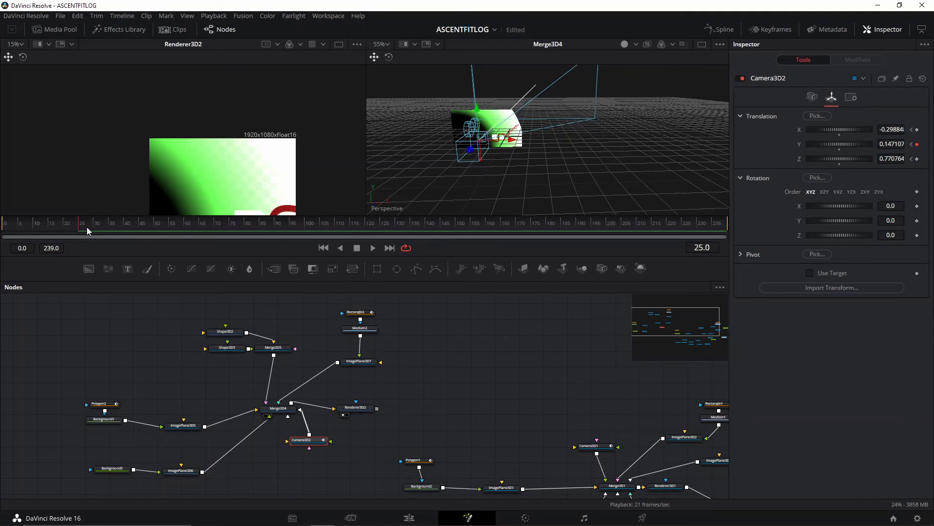
left_click(111, 228)
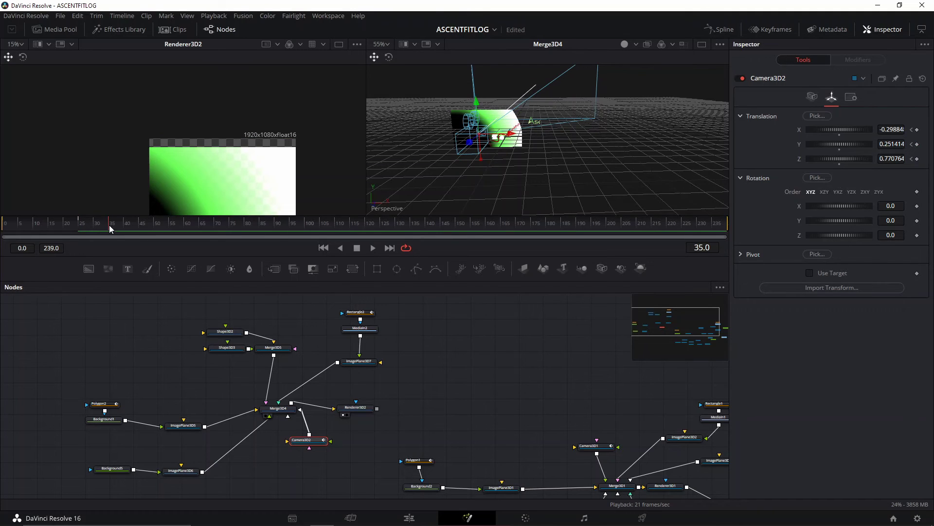
left_click(80, 227)
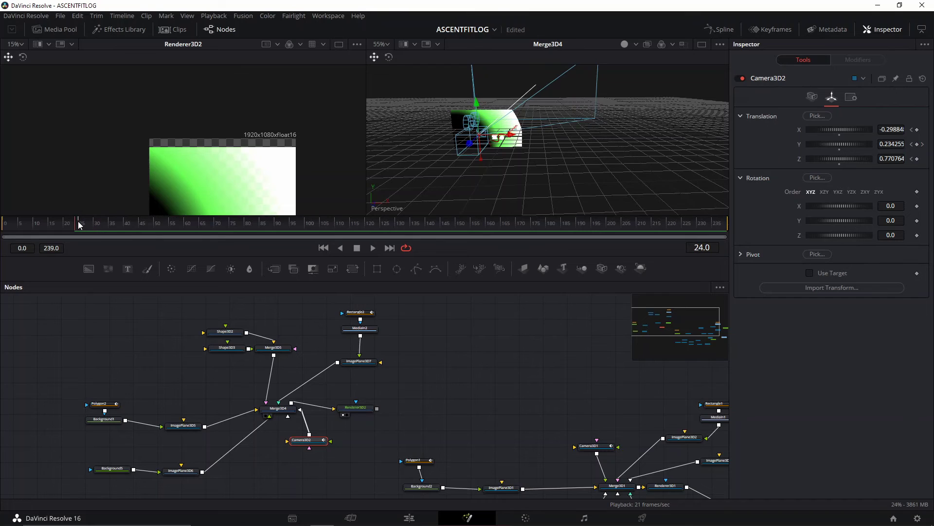
left_click(917, 144)
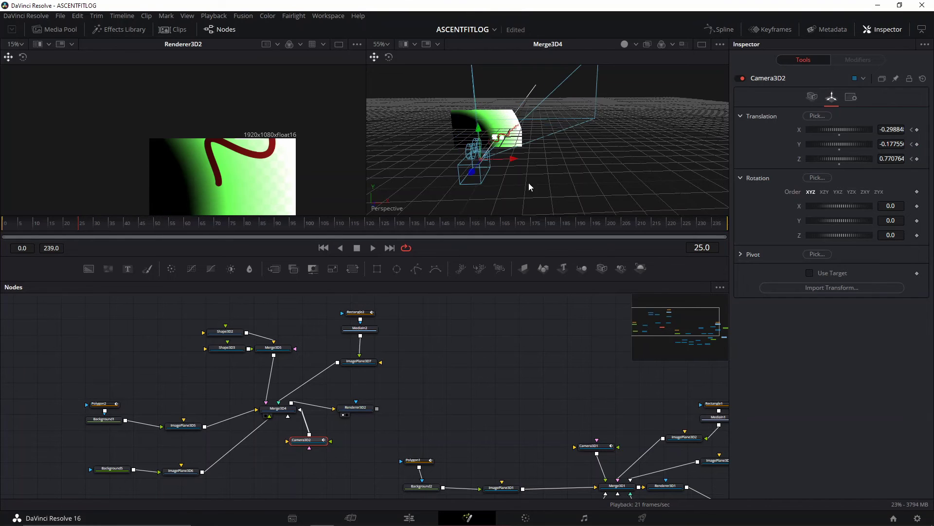
- At frame 30, move Camera3D2 to about X 0.509 and Y 0.270 to frame the end of the trail
left_click(93, 227)
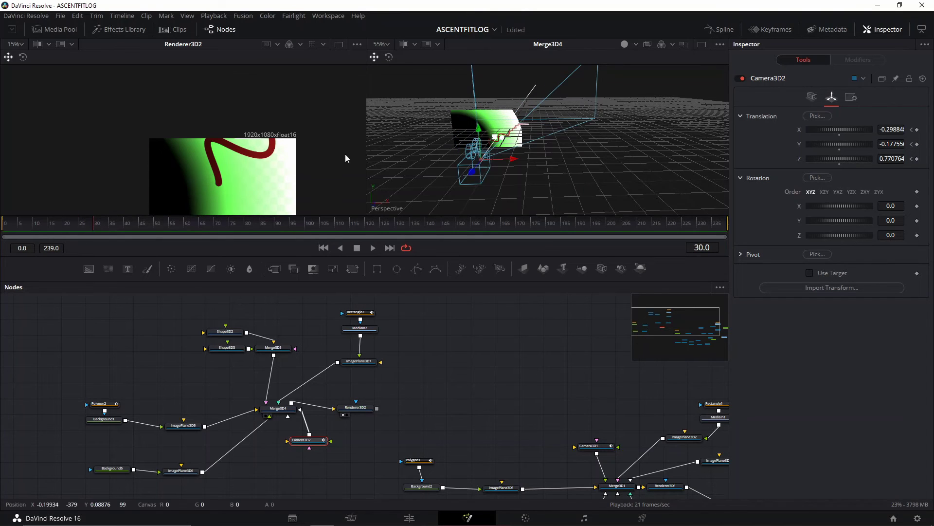
left_click_drag(480, 129, 565, 151)
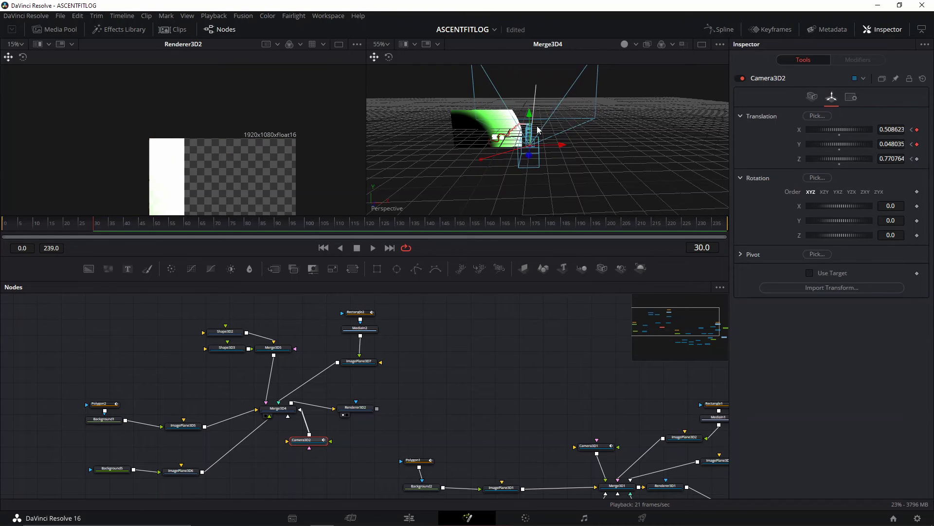
left_click_drag(528, 118, 530, 103)
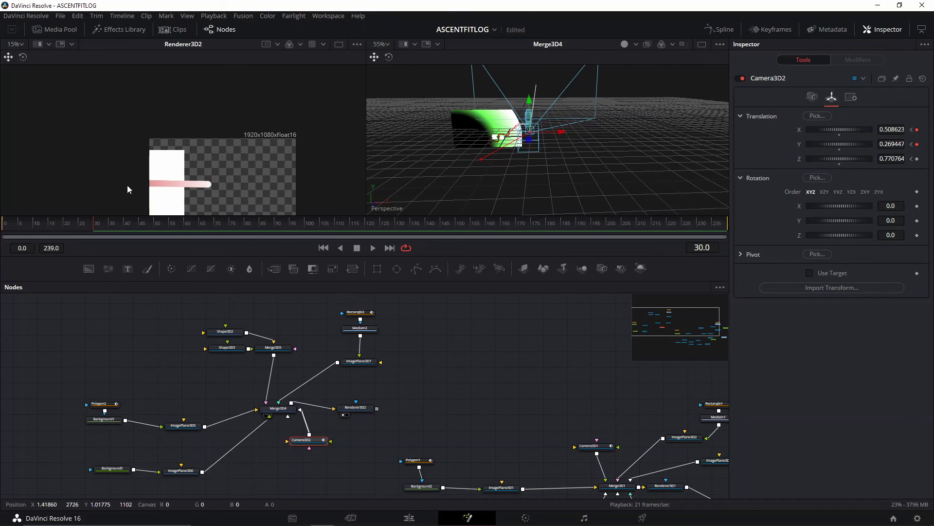
left_click(100, 227)
left_click_drag(100, 229, 99, 229)
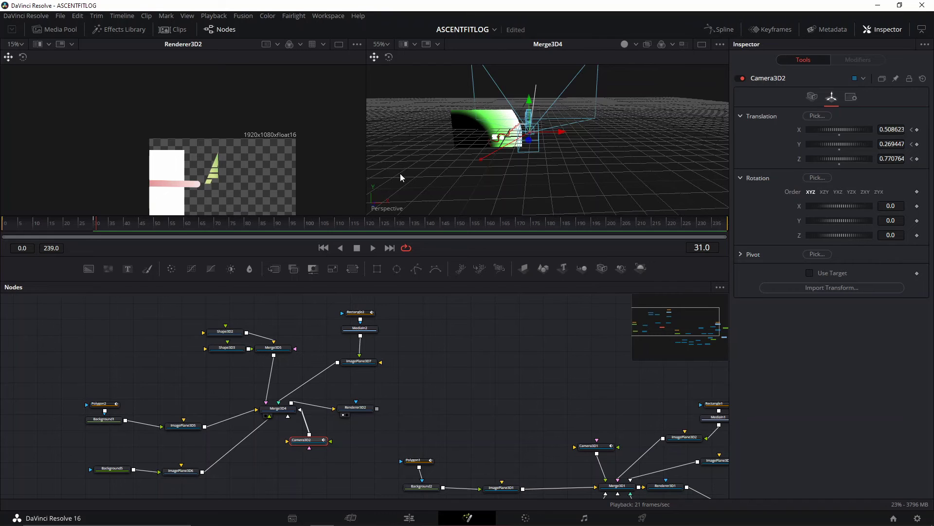
key("Left")
left_click_drag(532, 113, 531, 99)
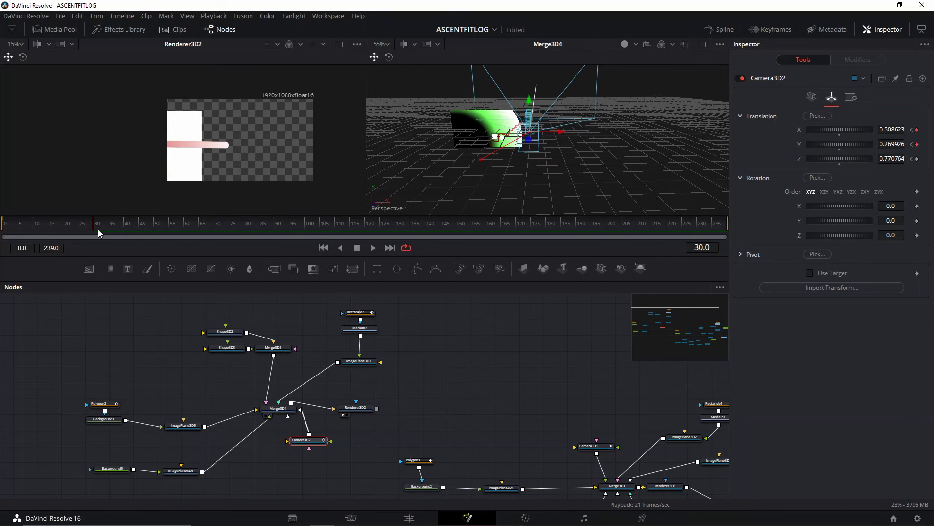
- Slide Camera3D2 along the logo to about X 1.068 near frame 45, then pull it back to about X 0.813 and Z 1.287 at frame 55
left_click_drag(103, 228, 134, 230)
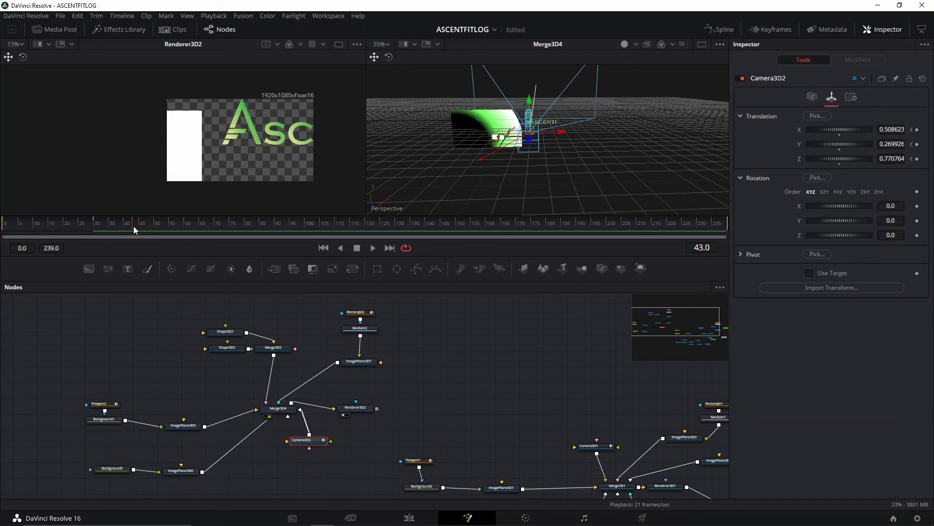
left_click_drag(553, 134, 594, 137)
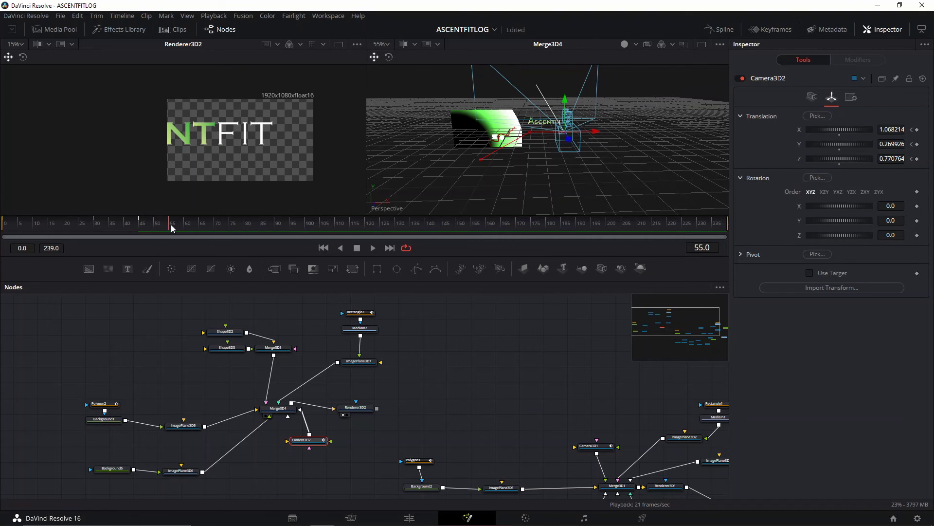
mouse_move(570, 142)
left_mouse_down()
mouse_move(575, 157)
mouse_move(594, 144)
mouse_move(578, 147)
left_mouse_up()
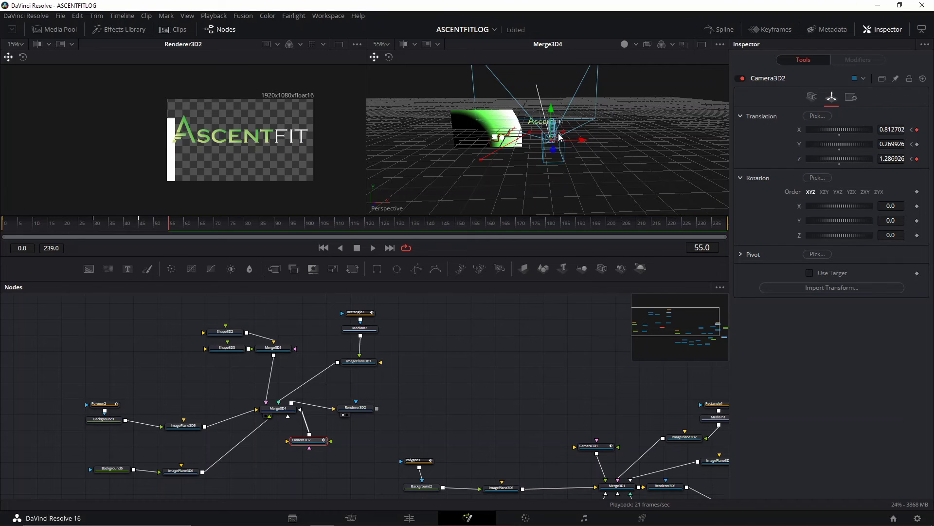
left_click(550, 115)
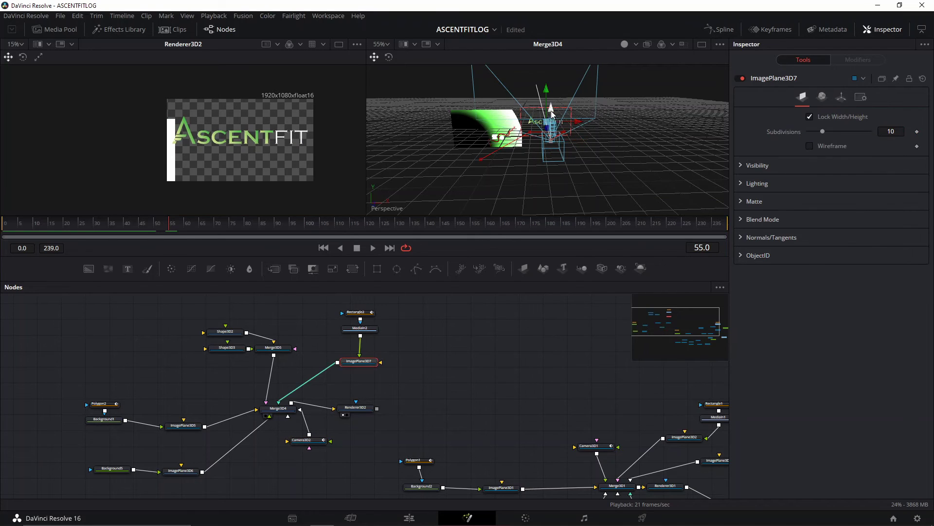
left_click_drag(551, 111, 551, 109)
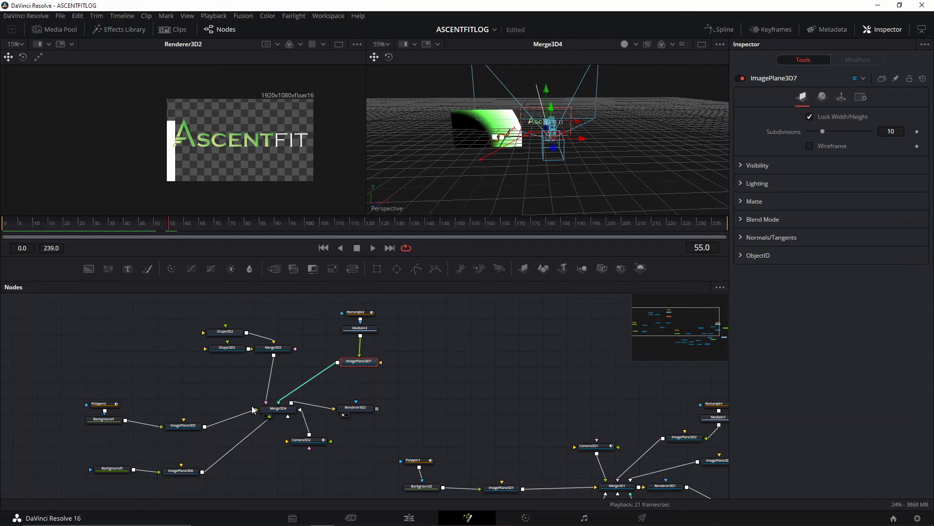
- Keyframe the X translation of ImagePlane3D6 at frame 30 and shift it to about -1.064 at frame 38
left_click(185, 471)
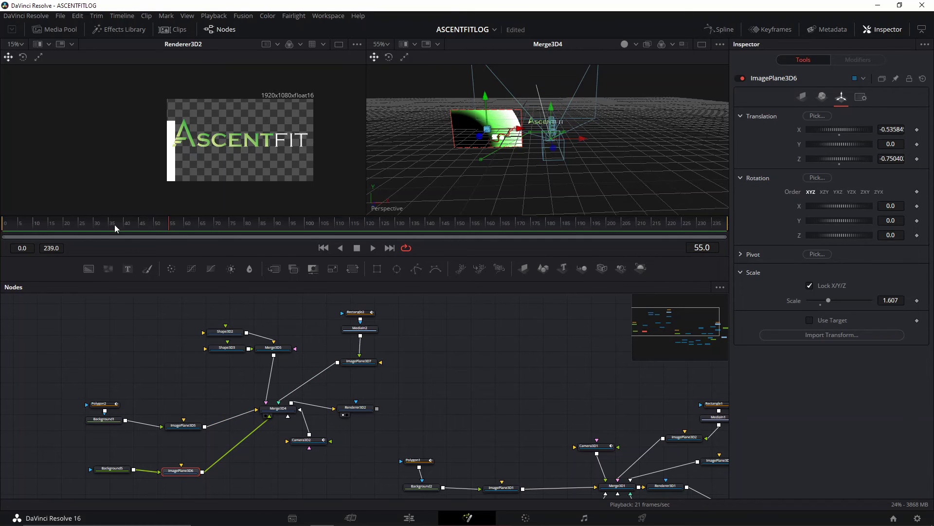
left_click_drag(115, 229, 95, 247)
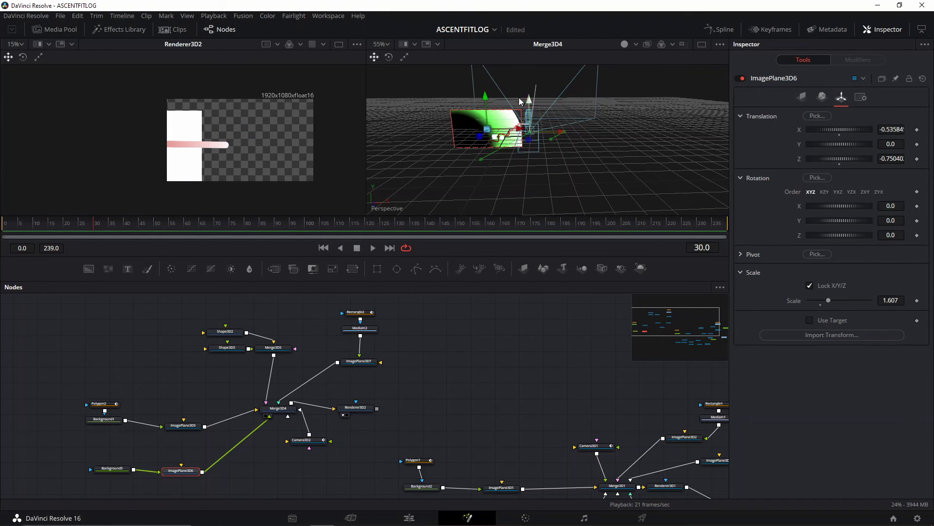
mouse_move(89, 230)
left_mouse_down()
mouse_move(77, 229)
mouse_move(95, 239)
left_mouse_up()
left_click(917, 129)
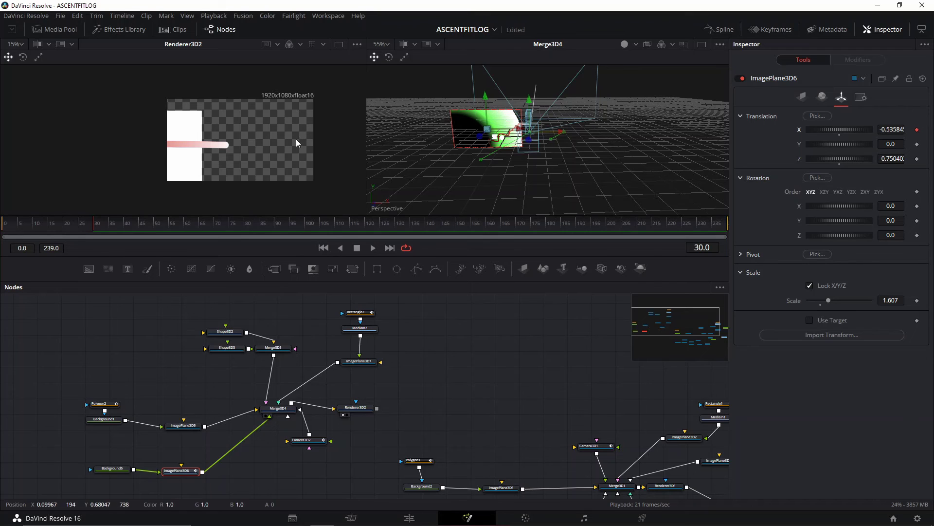
left_click_drag(116, 228, 110, 227)
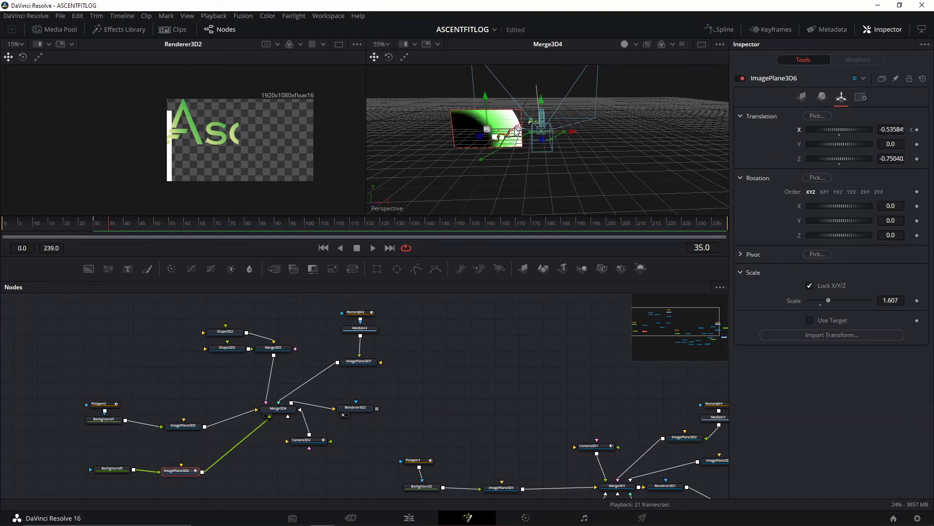
left_click(118, 224)
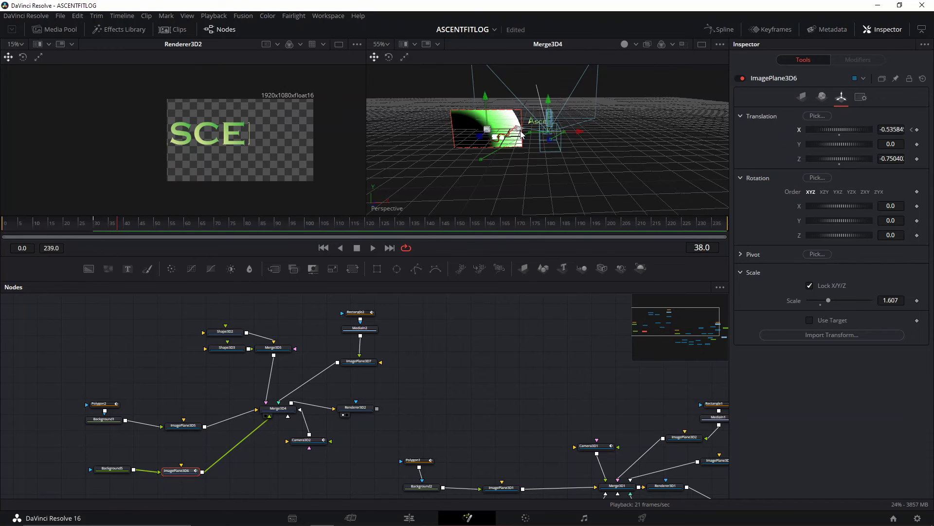
left_click_drag(517, 130, 491, 130)
- Play back the camera animation, reviewing its opening frames in the render view, and save the project
left_click(77, 227)
key("space")
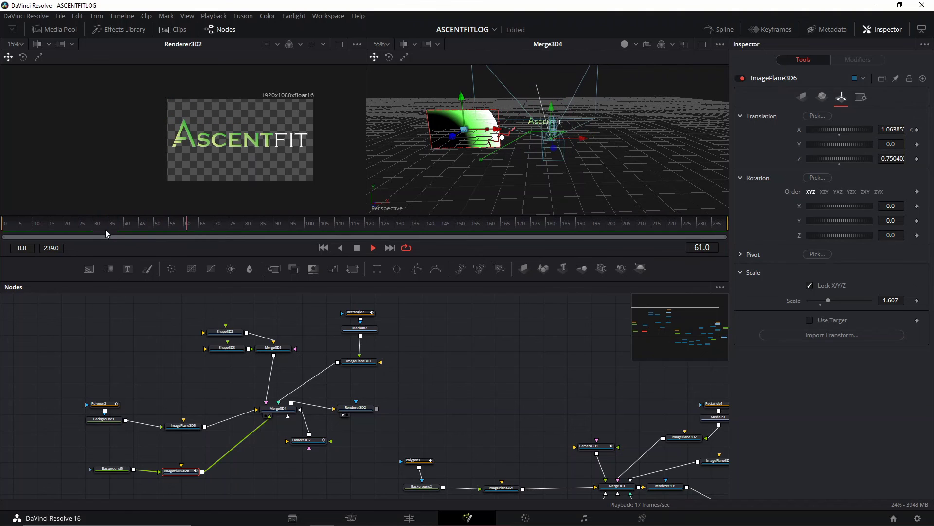
key("space")
key("ctrl+s")
key("space")
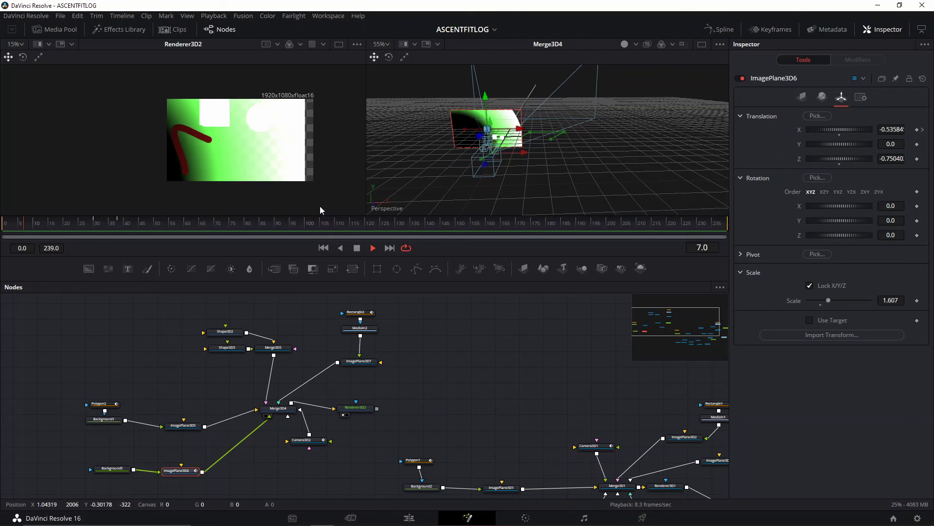
key("space")
left_click_drag(229, 161, 262, 151)
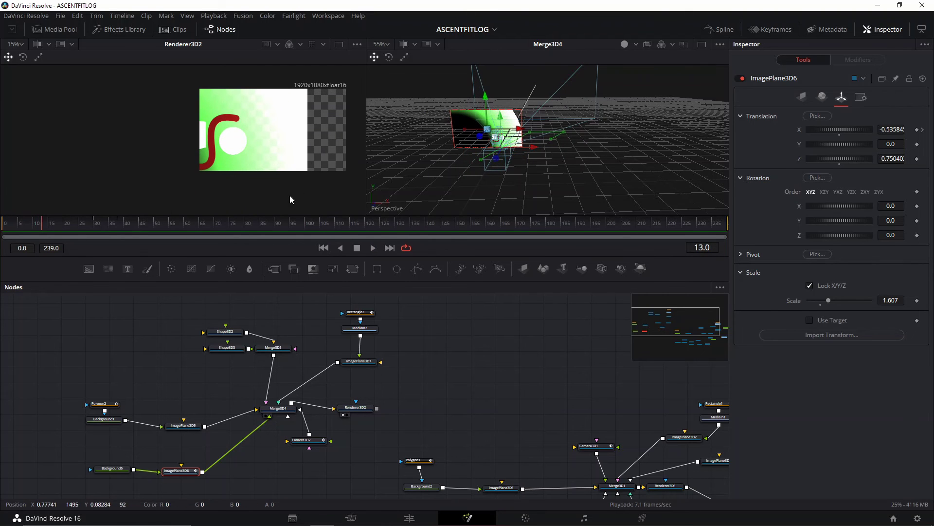
left_click_drag(22, 216, 22, 224)
left_click_drag(22, 233, 6, 234)
left_click_drag(283, 161, 252, 194)
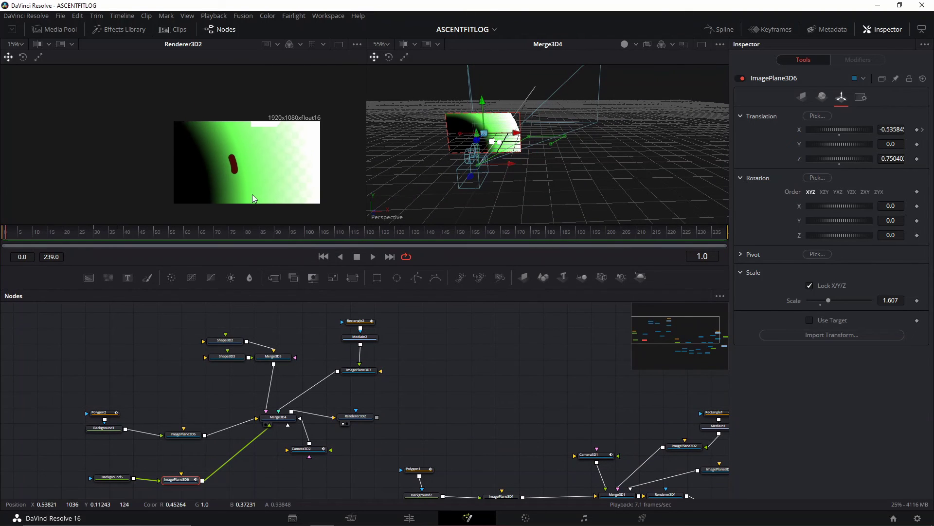
- Enable lighting and shadows on the Renderer3D2 node
scroll(251, 194, "down", 1)
left_click_drag(396, 413, 373, 385)
left_click(381, 375)
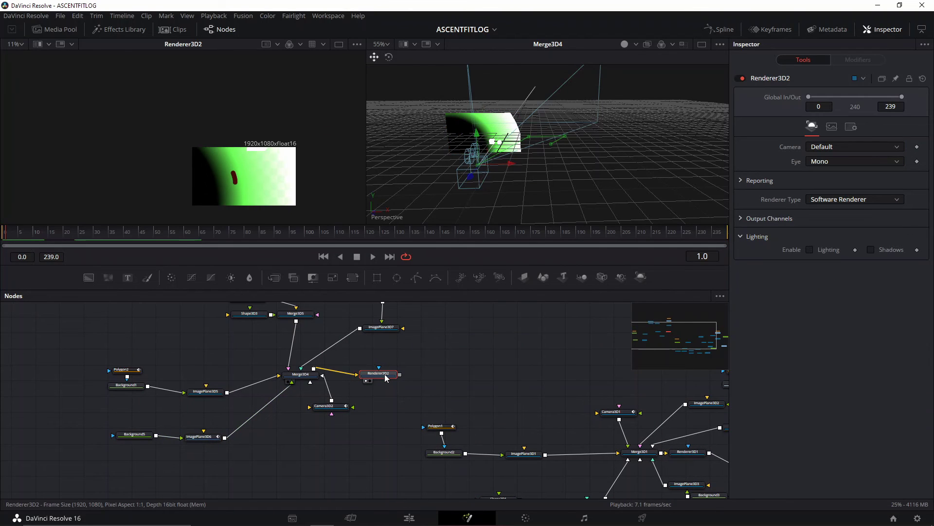
left_click(810, 250)
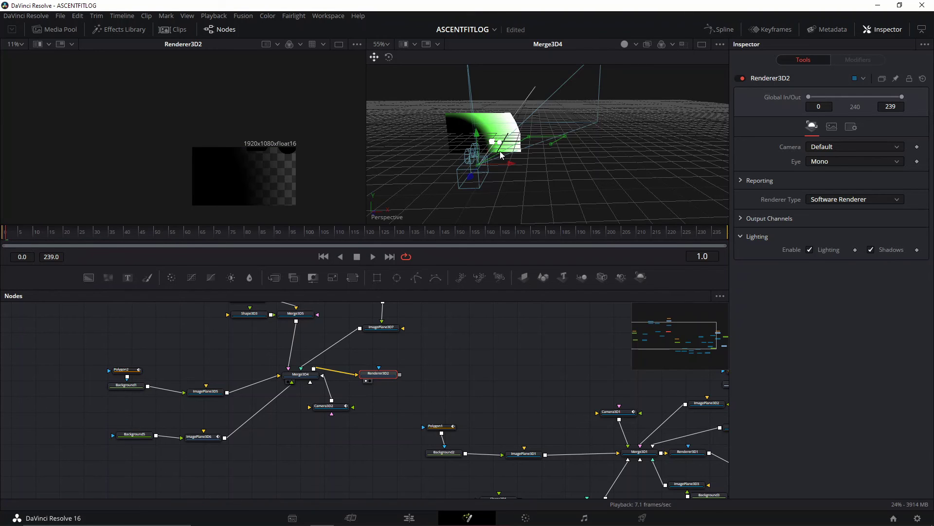
- Add a Directional Light node feeding into Merge3D4
left_click_drag(500, 151, 491, 94)
left_click(298, 377)
key("2")
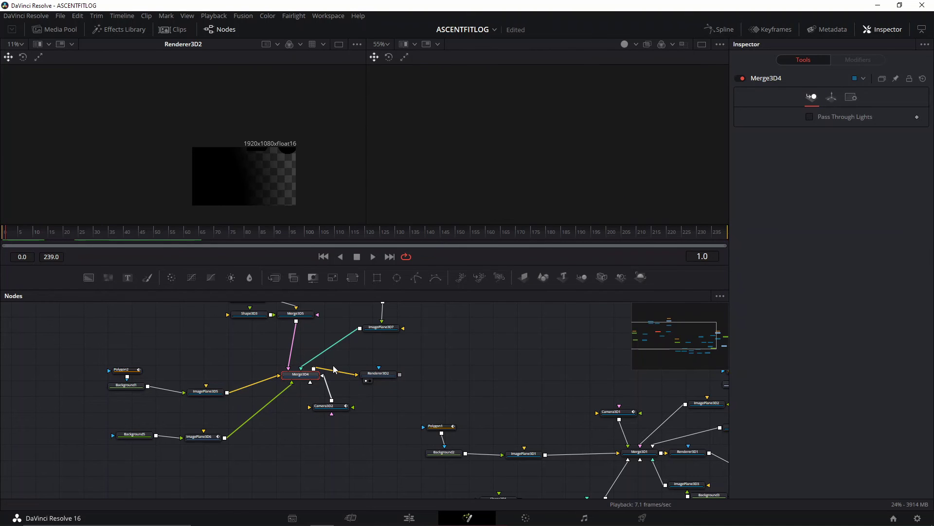
key("2")
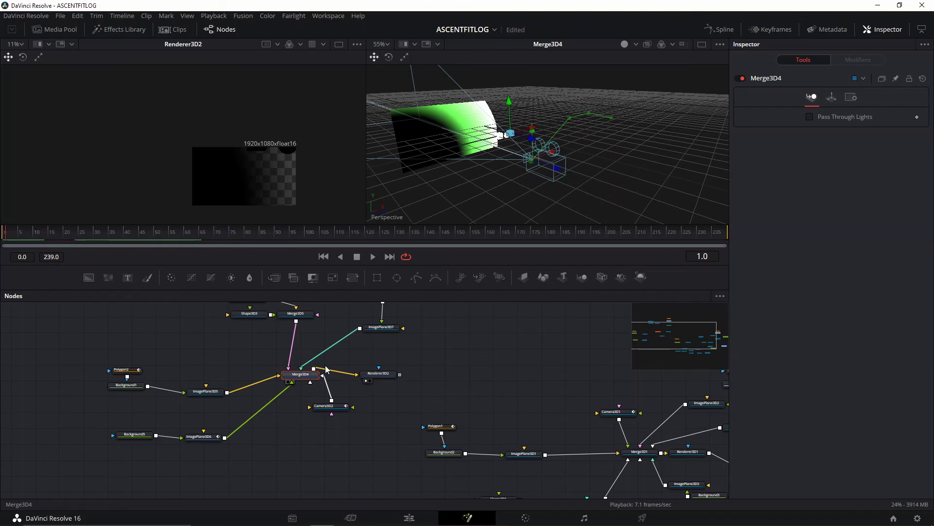
left_click(621, 279)
key("ctrl+z")
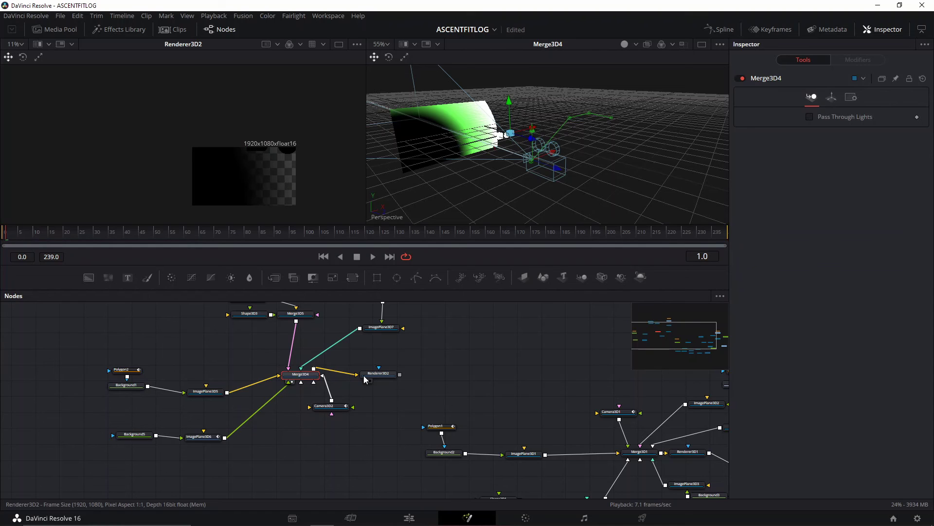
key("shift+space")
type("light")
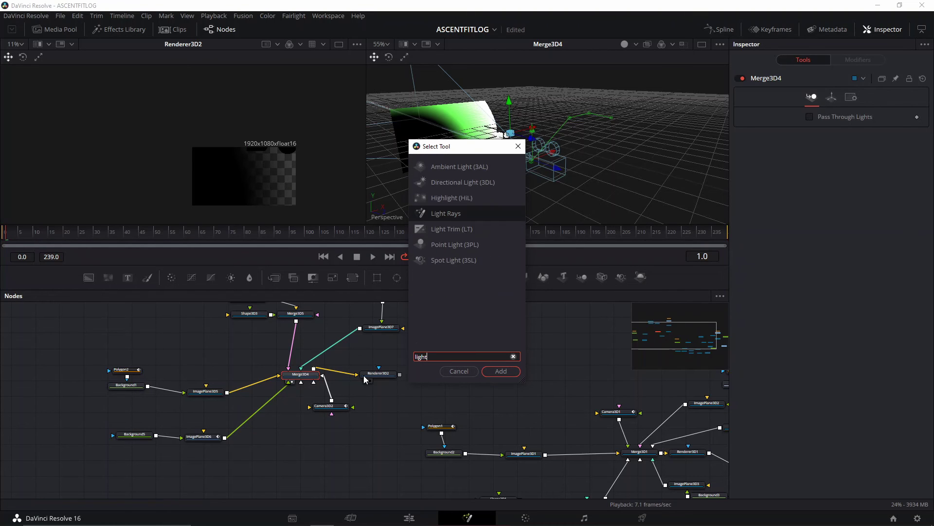
left_click(441, 181)
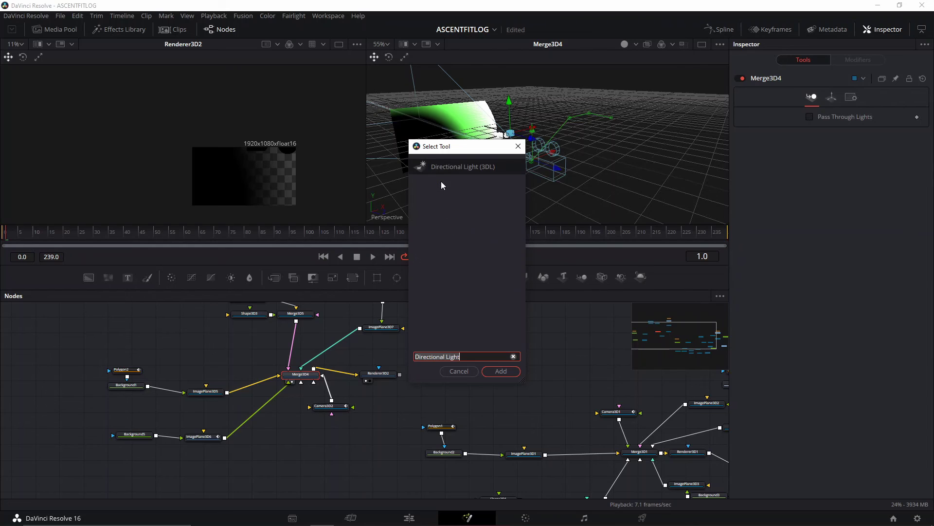
key("Return")
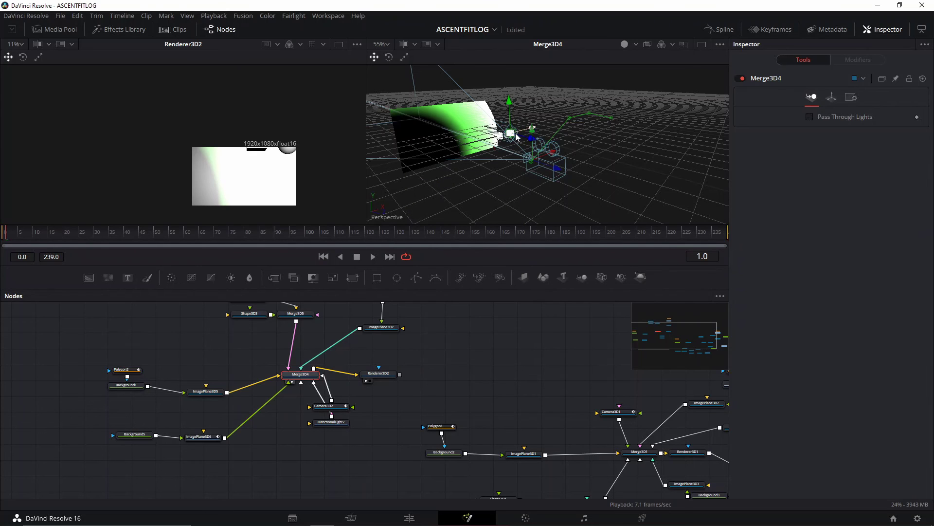
- Separate the camera and directional light nodes, placing the light below Merge3D4 and the camera beside it
left_click_drag(528, 140, 554, 145)
key("ctrl+z")
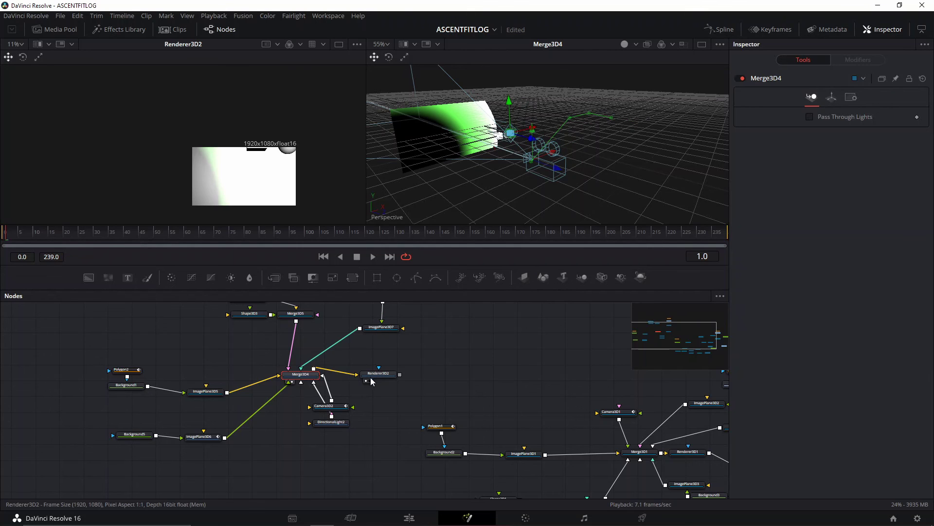
left_click_drag(331, 408, 307, 441)
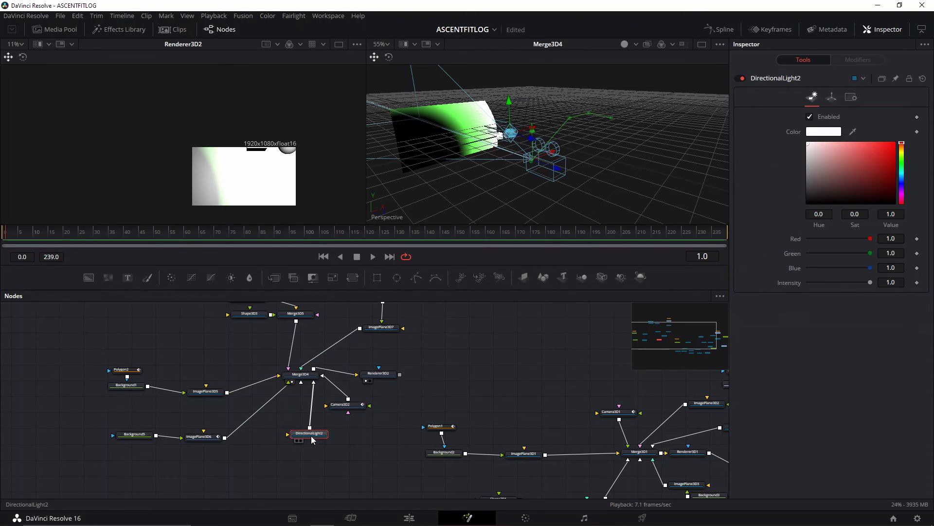
- Move the directional light away from the shapes to behind the camera and lower its intensity to about 0.25
left_click_drag(532, 141, 625, 170)
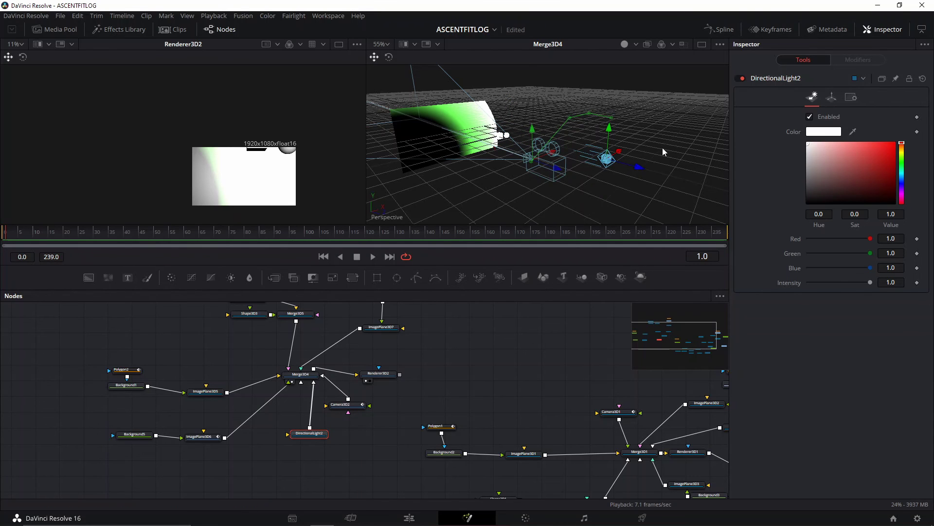
left_click_drag(626, 173, 653, 173)
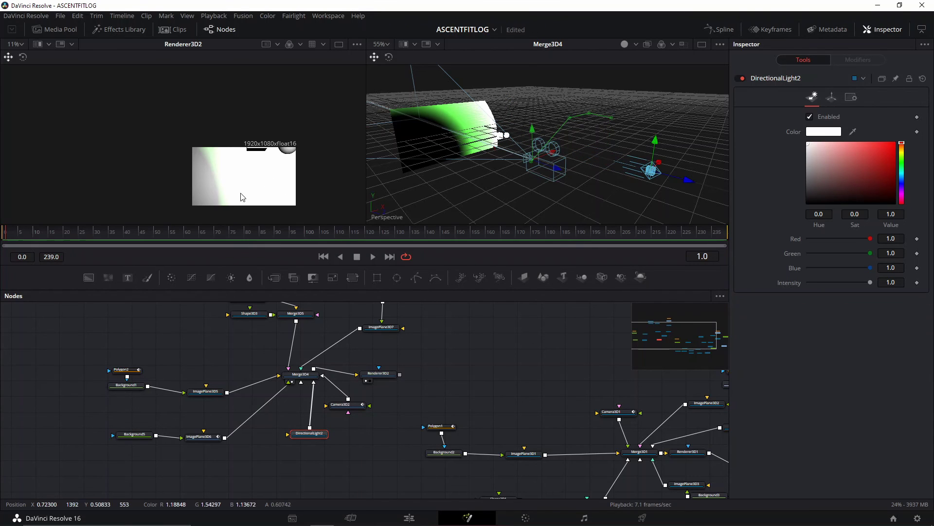
left_click(32, 232)
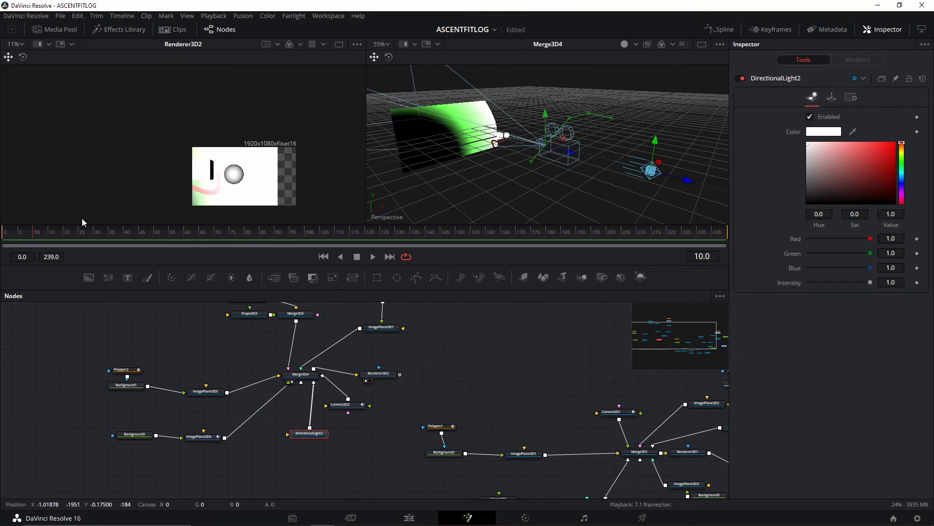
left_click(13, 239)
left_click(8, 239)
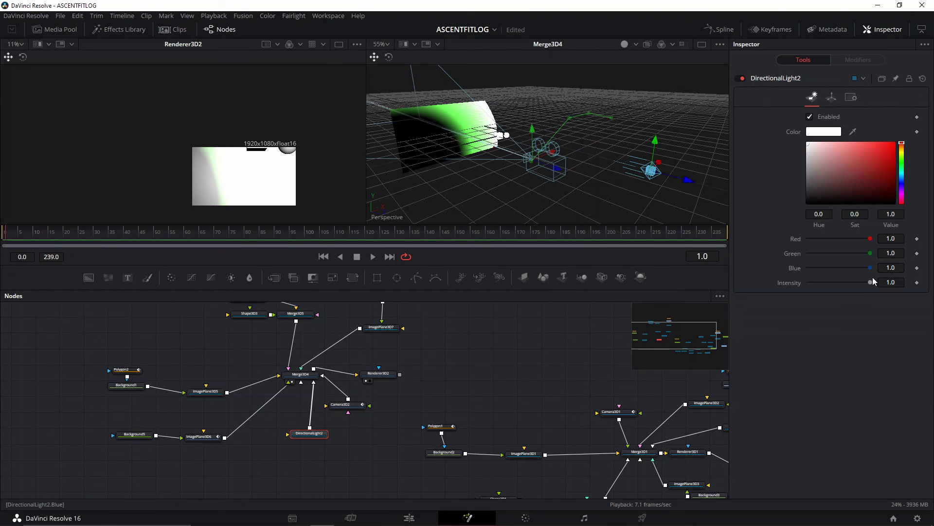
left_click_drag(869, 285, 822, 289)
key("space")
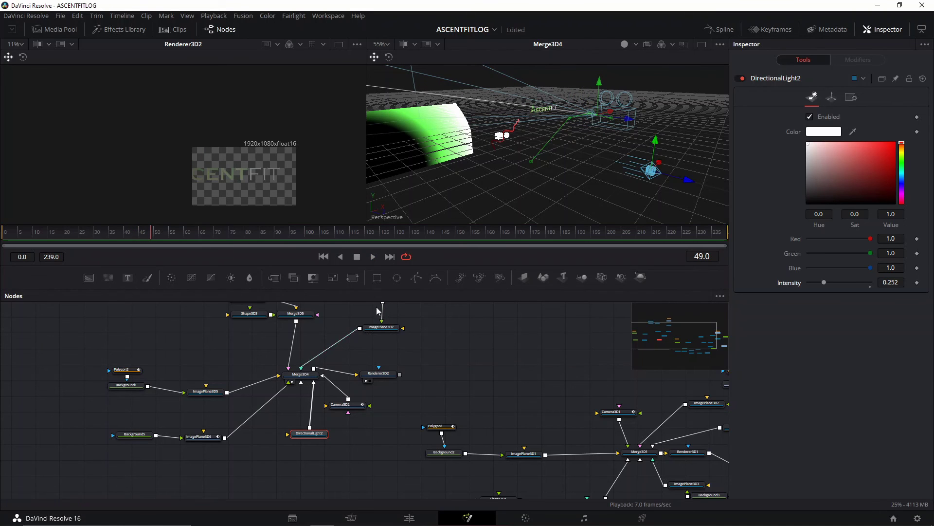
- Turn off Affected by Lights for the ImagePlane3D7 logo plane and replay the animation from the start
left_click_drag(391, 334, 384, 366)
left_click(376, 366)
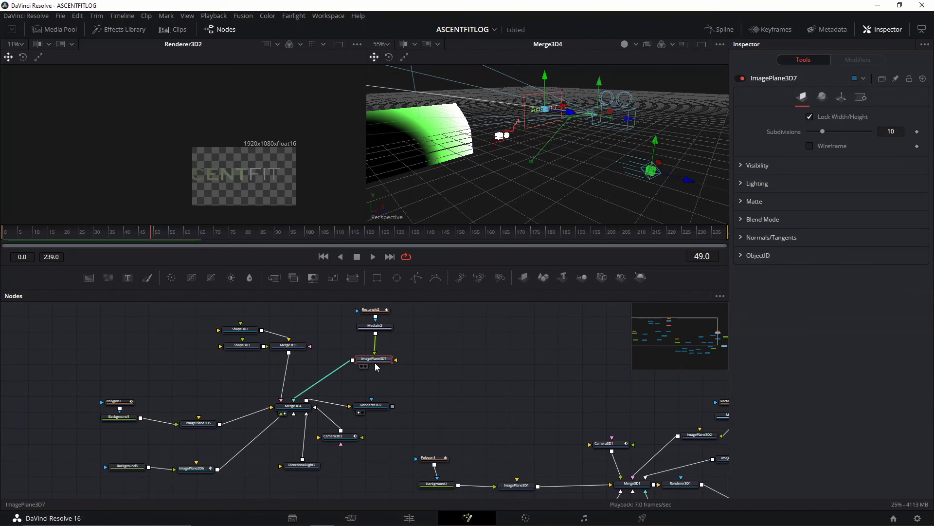
left_click(744, 166)
left_click(741, 249)
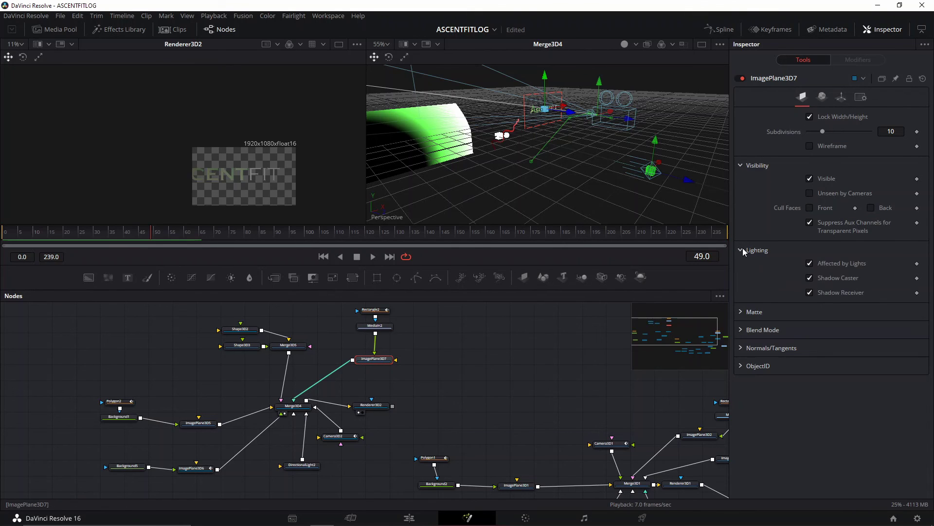
left_click(810, 263)
left_click_drag(154, 232, 172, 240)
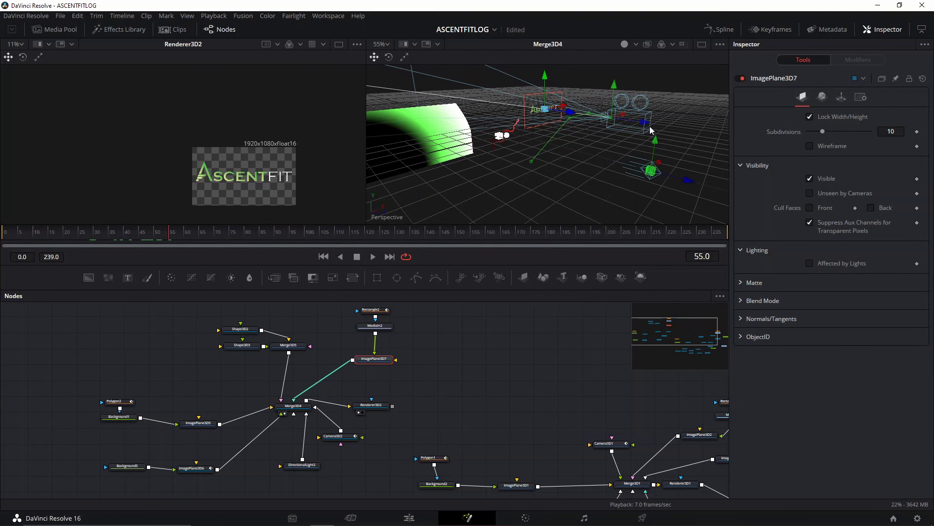
left_click_drag(26, 230, 25, 235)
left_click(3, 236)
key("space")
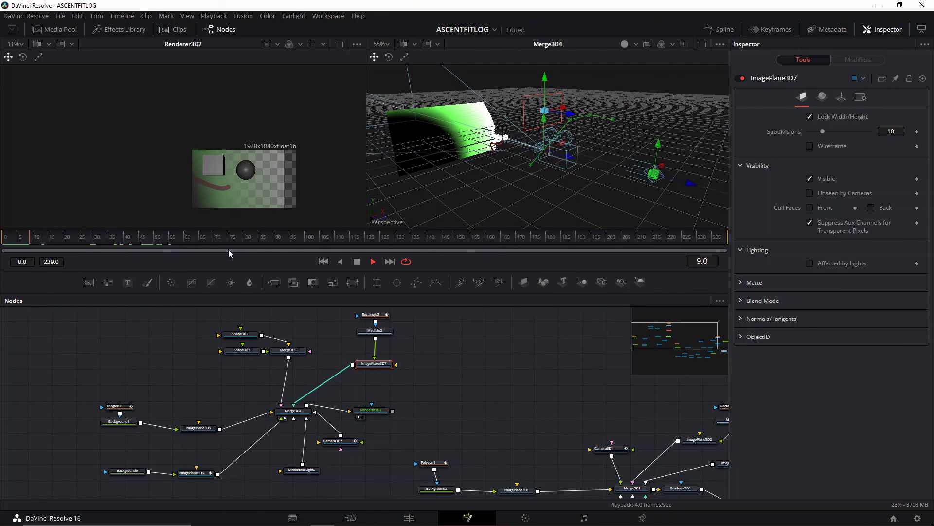
key("space")
- Set the directional light's intensity to 0.465 and tint it pale pink with saturation 0.109 and value 0.976
left_click(301, 470)
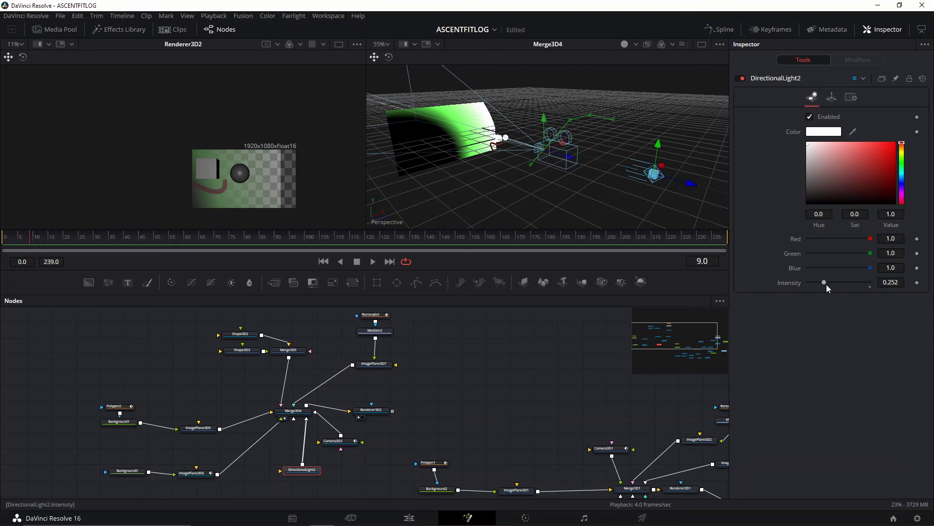
left_click_drag(826, 285, 839, 288)
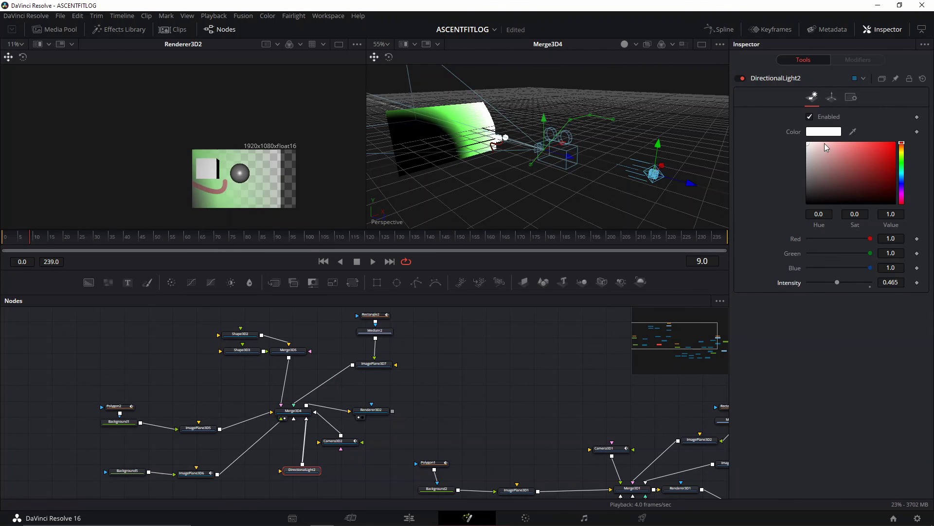
left_click(836, 152)
left_click_drag(831, 150, 816, 144)
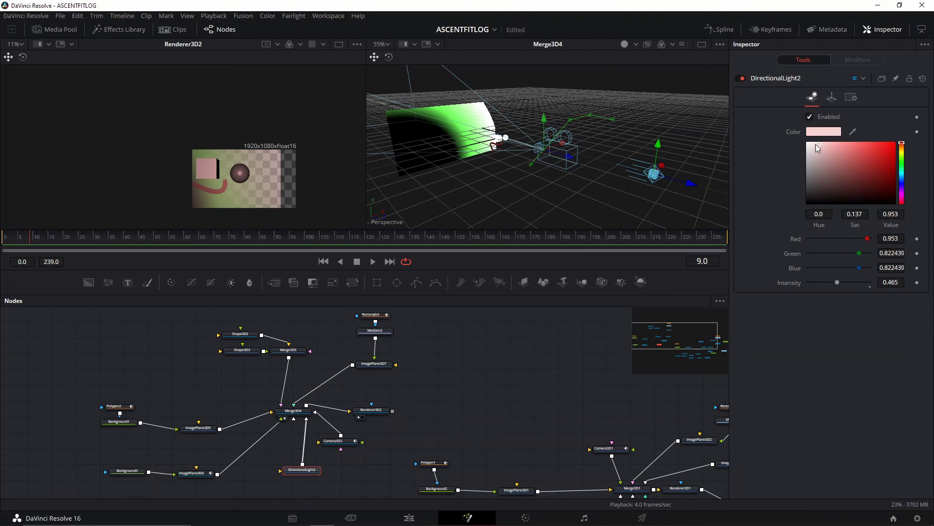
- Play back the lit animation in an enlarged render view, stopping at frame 69 on the full logo
key("space")
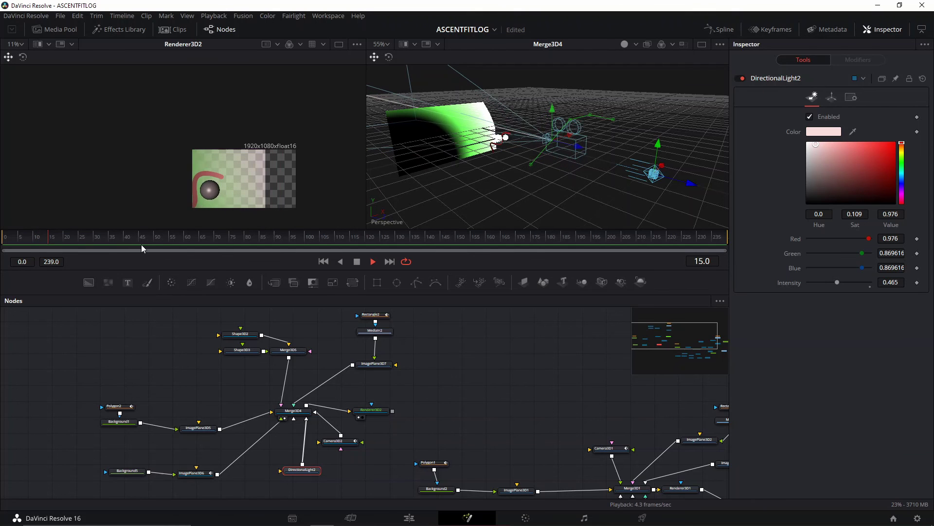
scroll(225, 187, "up", 3)
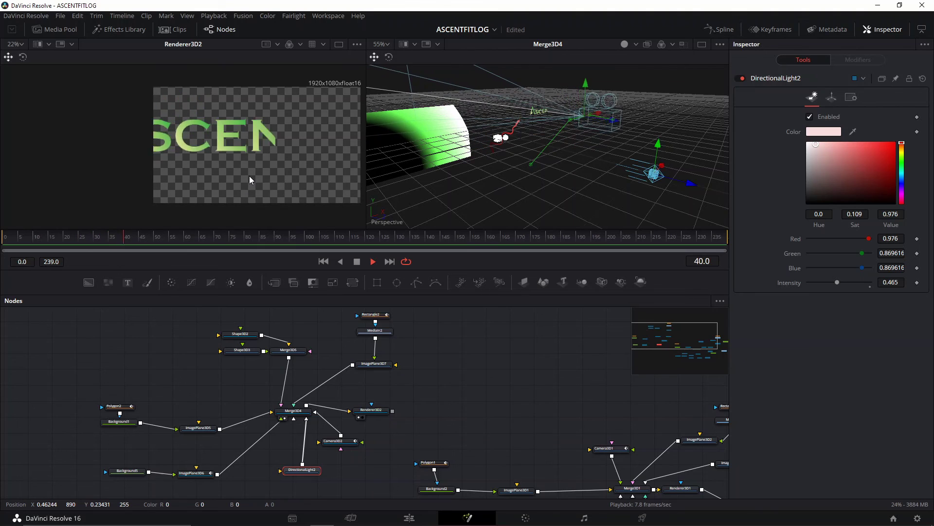
left_click_drag(264, 124, 259, 173)
scroll(262, 152, "down", 2)
key("space")
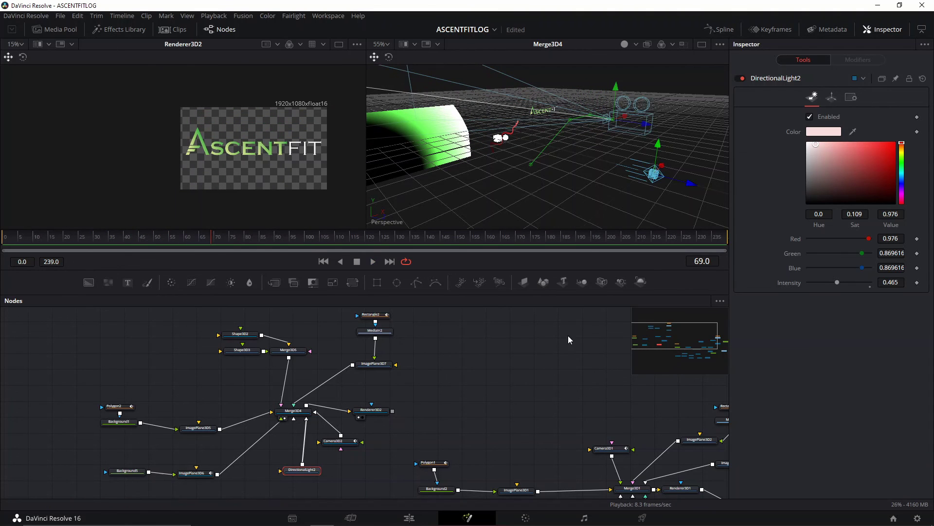
- Review the rebuilt node tree around Merge3D4 alongside the original tree around Merge3D1
left_click_drag(542, 388, 415, 409)
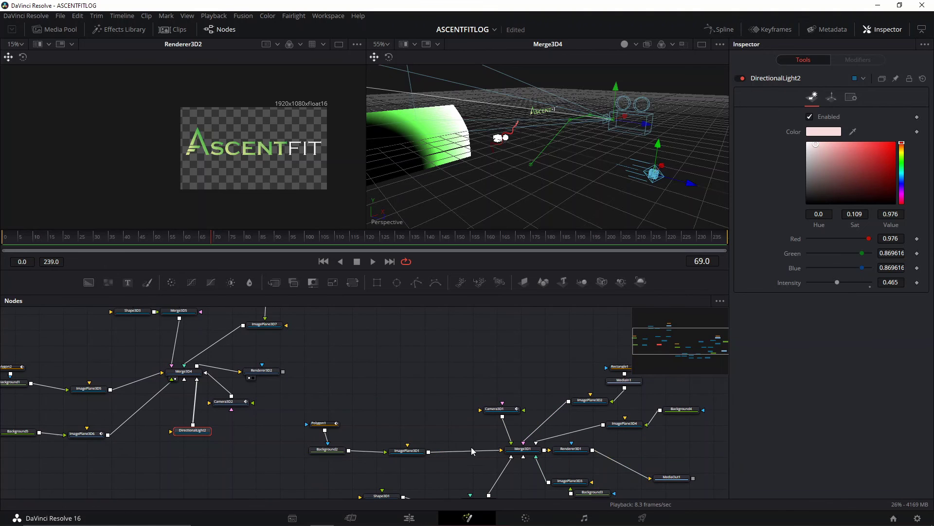
scroll(468, 433, "down", 4)
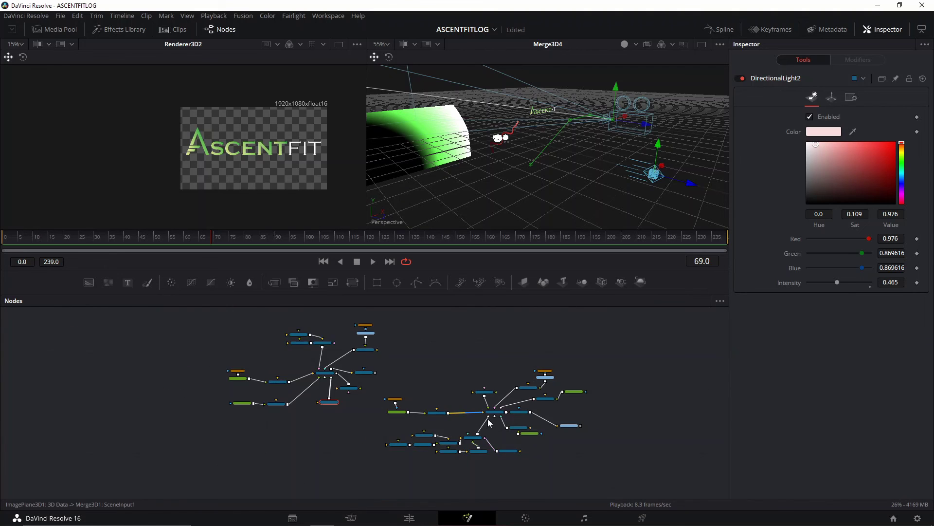
scroll(517, 428, "up", 6)
left_click_drag(357, 366, 549, 432)
left_click_drag(451, 441, 401, 335)
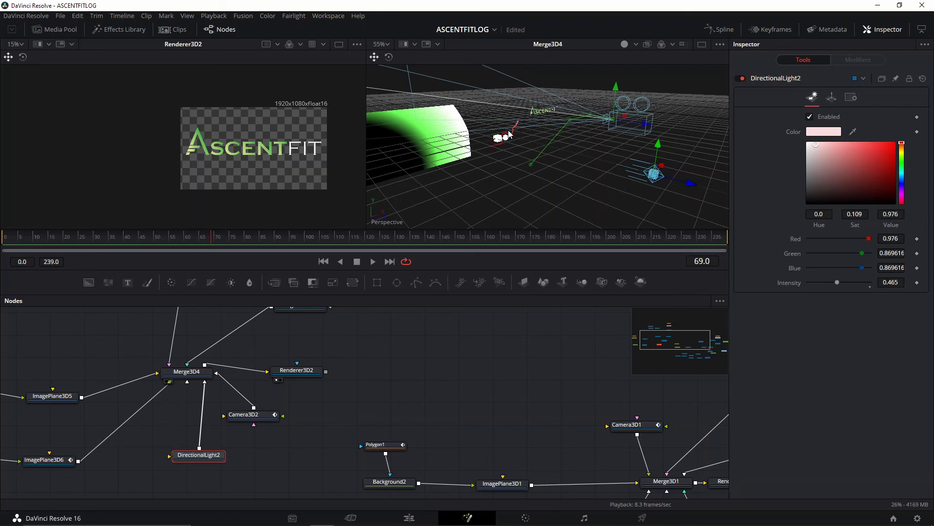
left_click_drag(317, 353, 418, 361)
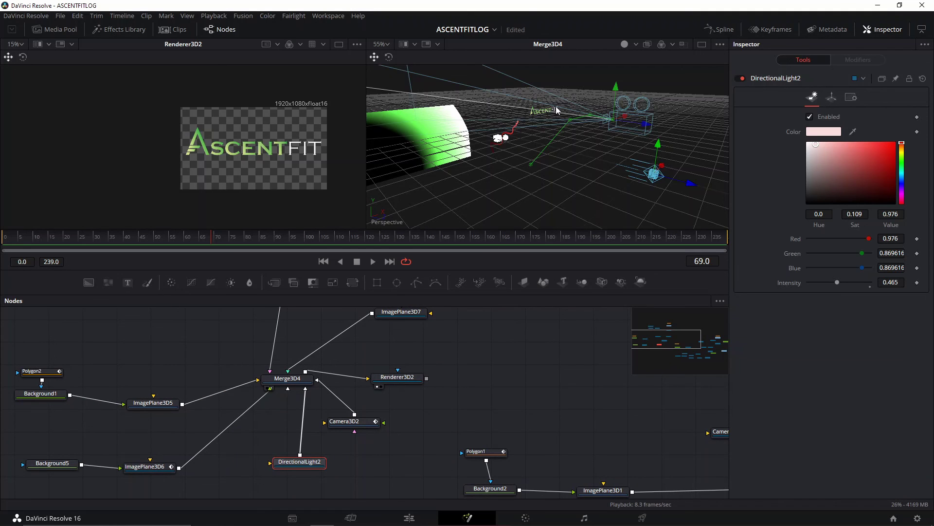
- Examine the trail, logo and camera path in the Merge3D4 scene, and look at the animation curves in the Spline editor
scroll(517, 146, "up", 3)
left_click_drag(517, 146, 442, 148)
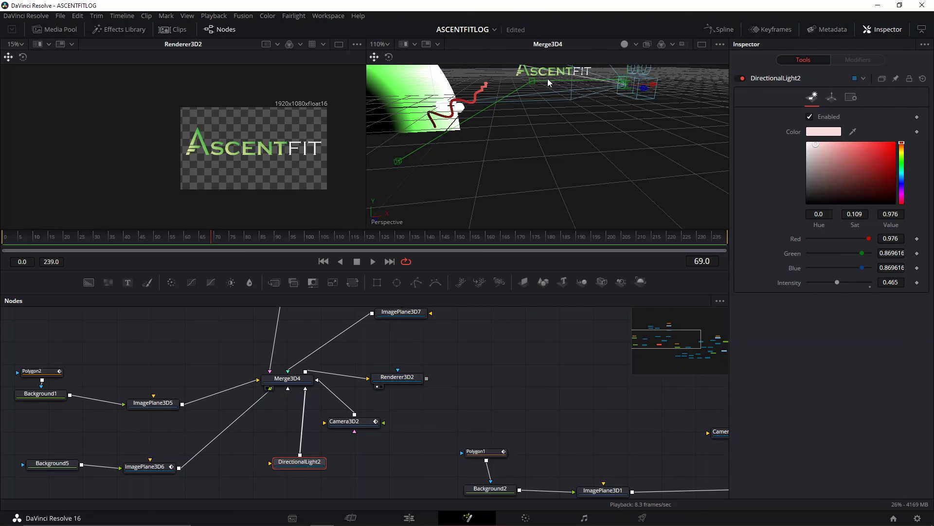
left_click(720, 29)
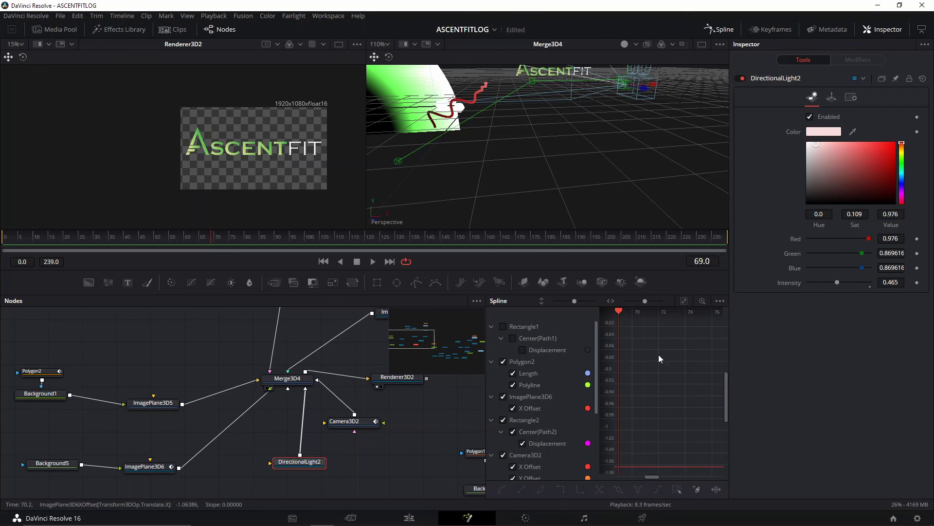
left_click(720, 29)
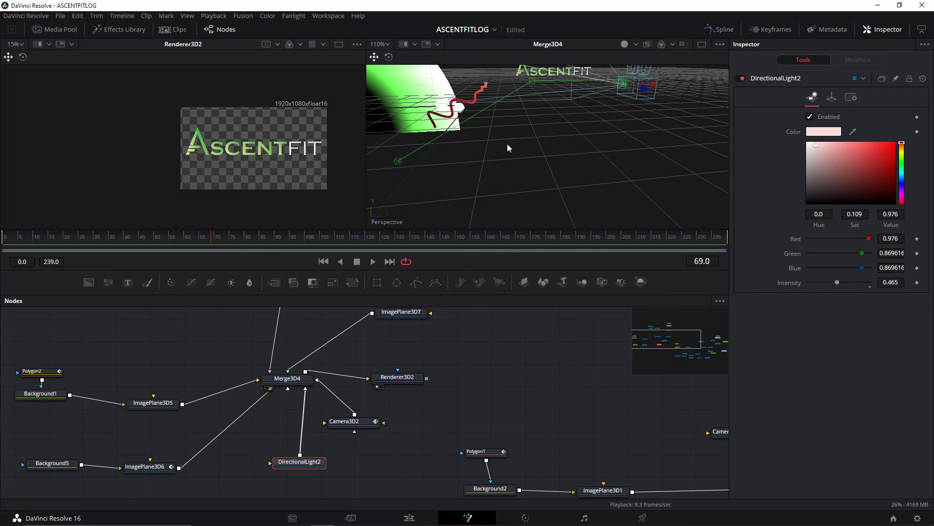
left_click_drag(508, 144, 461, 202)
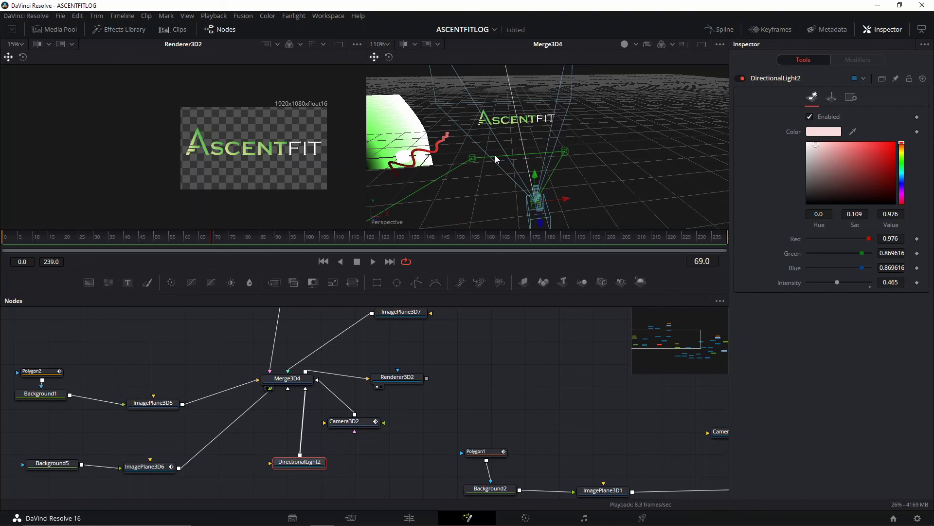